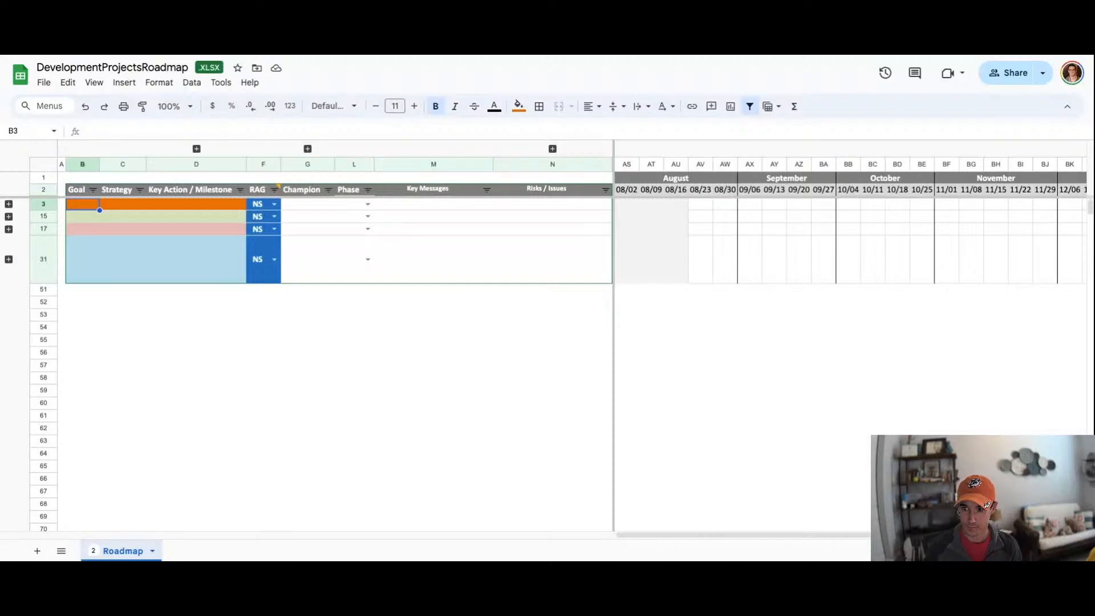
click(654, 194)
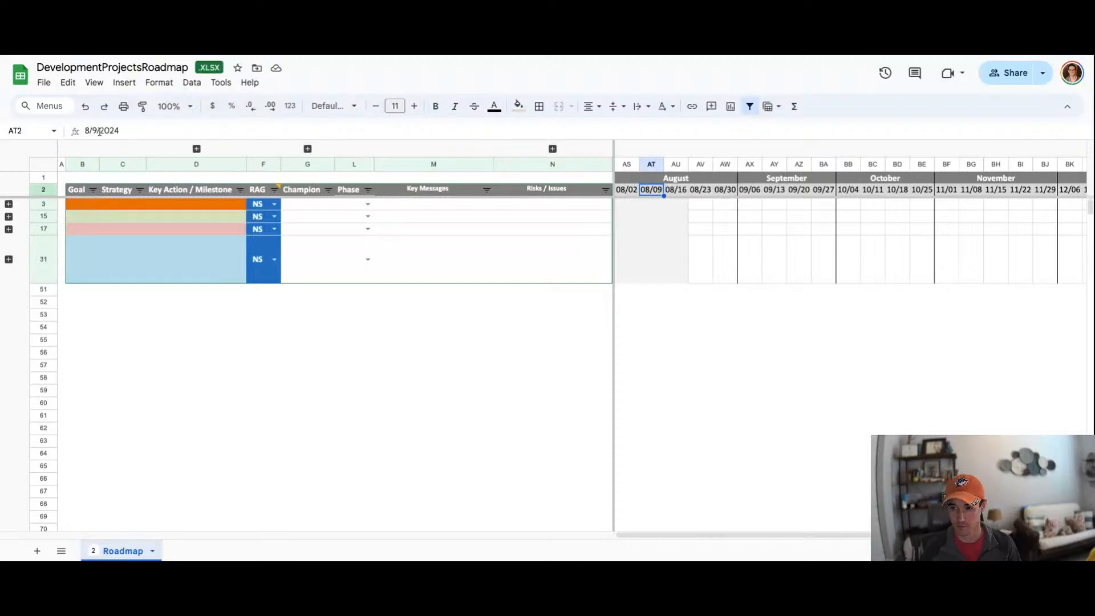
click(161, 217)
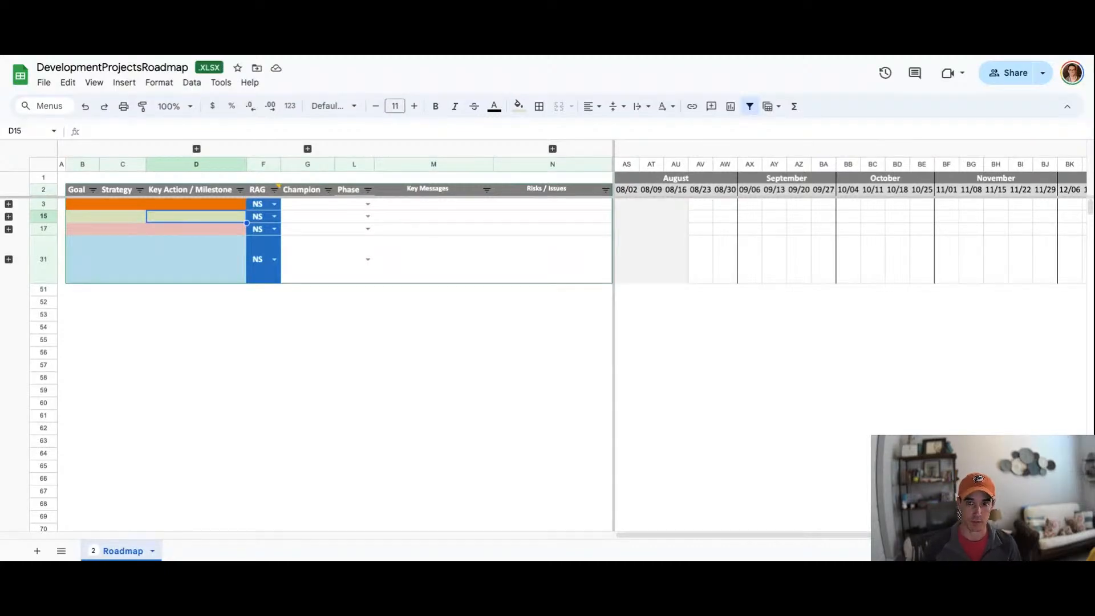
click(70, 206)
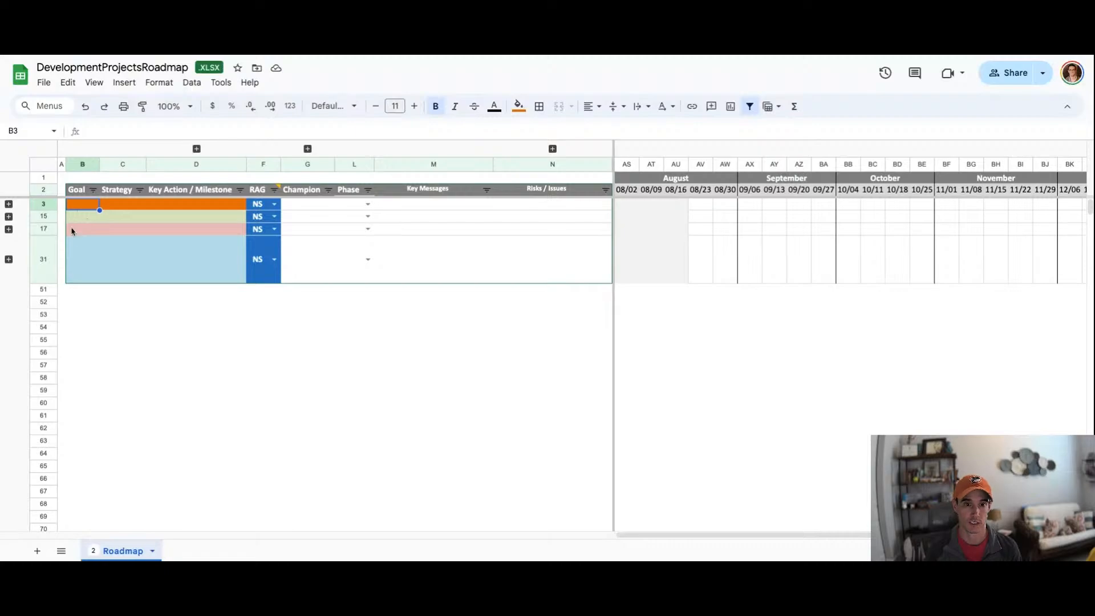
click(78, 193)
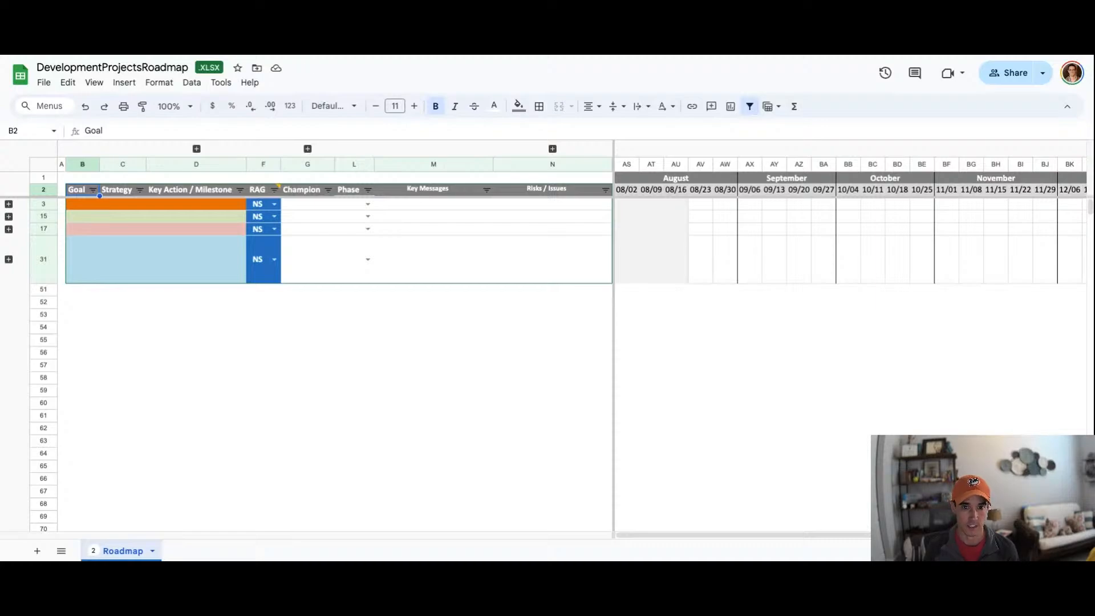
click(114, 192)
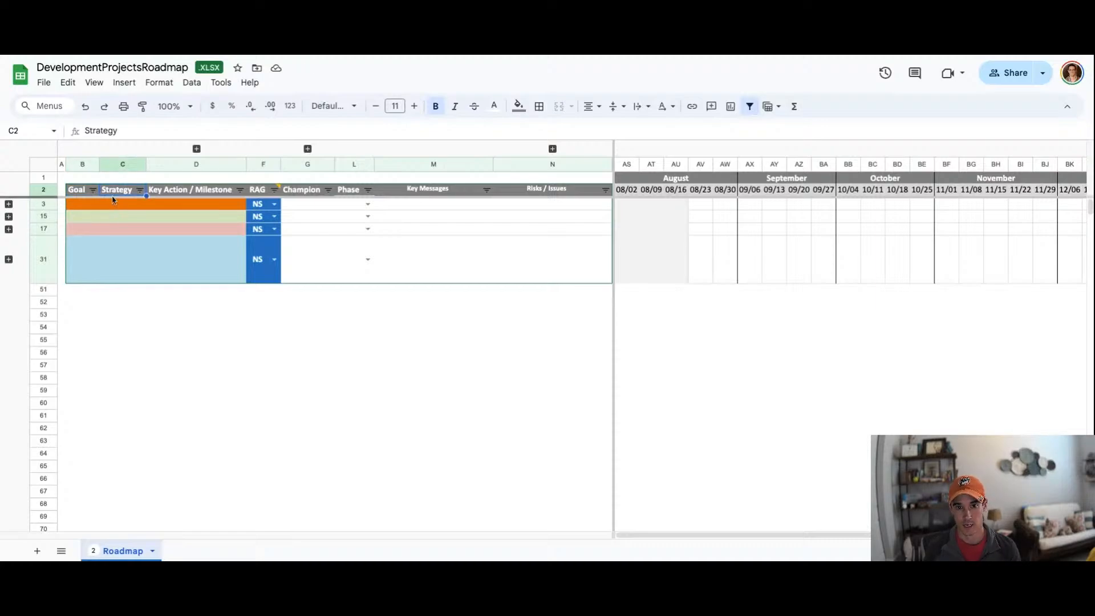
Step: Expand the first goal's row group and enter Data Migration as the goal in its first row
click(9, 204)
click(77, 205)
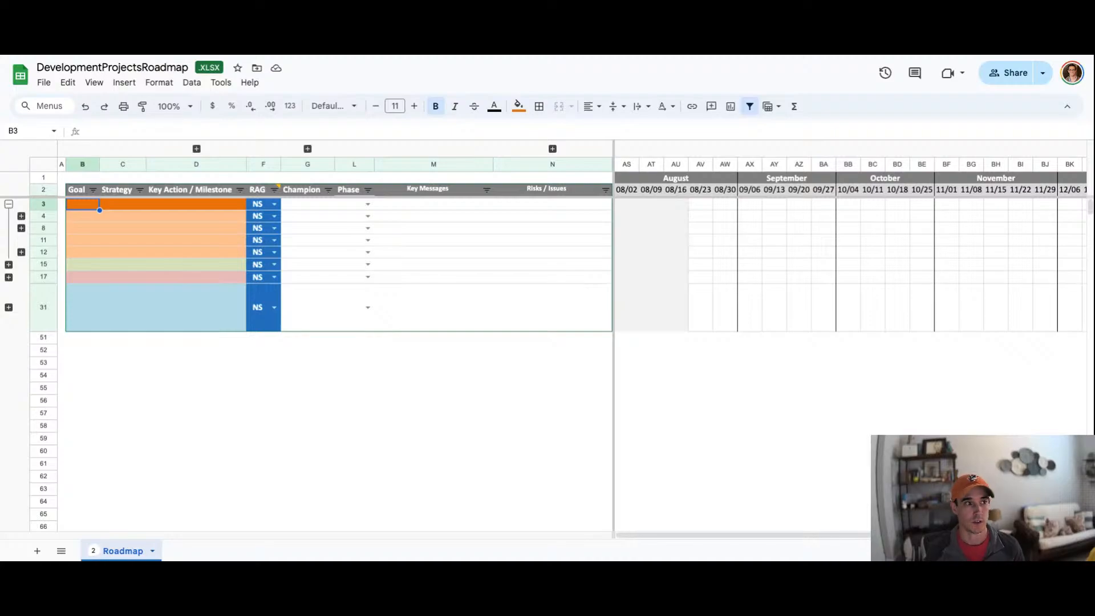
text(Da)
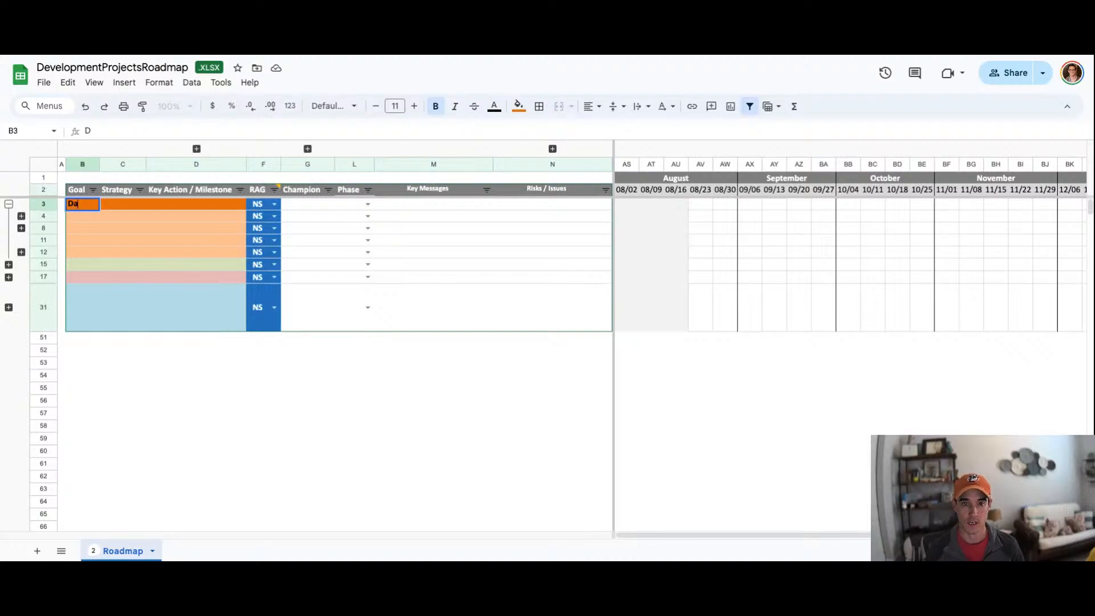
text(ta Mirat)
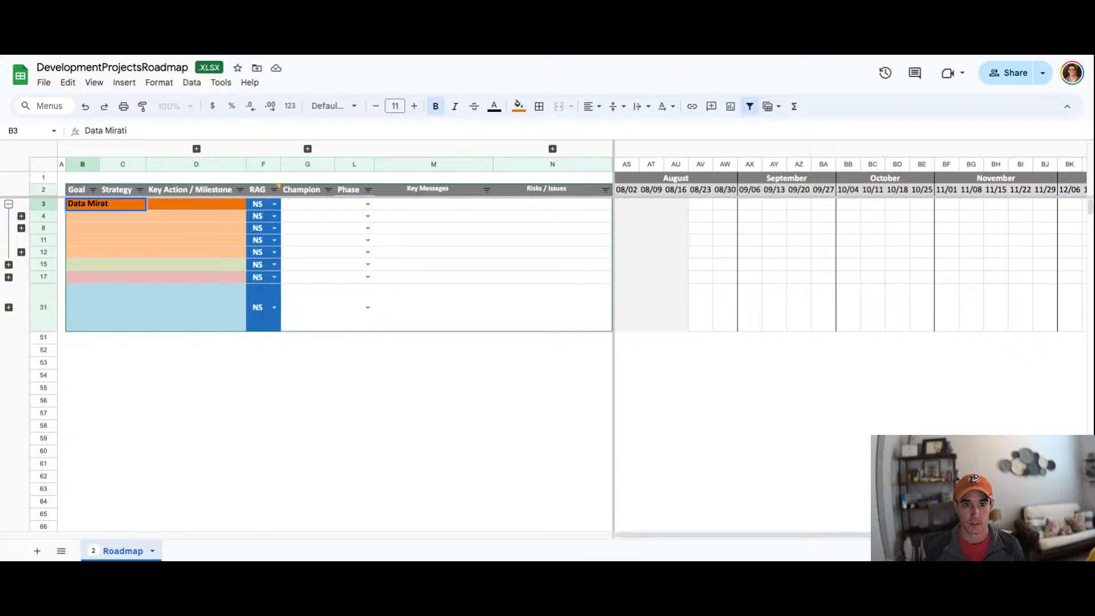
key(BackSpace)
text(gration)
key(BackSpace)
key(BackSpace)
key(BackSpace)
key(BackSpace)
key(BackSpace)
key(BackSpace)
key(BackSpace)
key(BackSpace)
text(gration)
key(Return)
key(Tab)
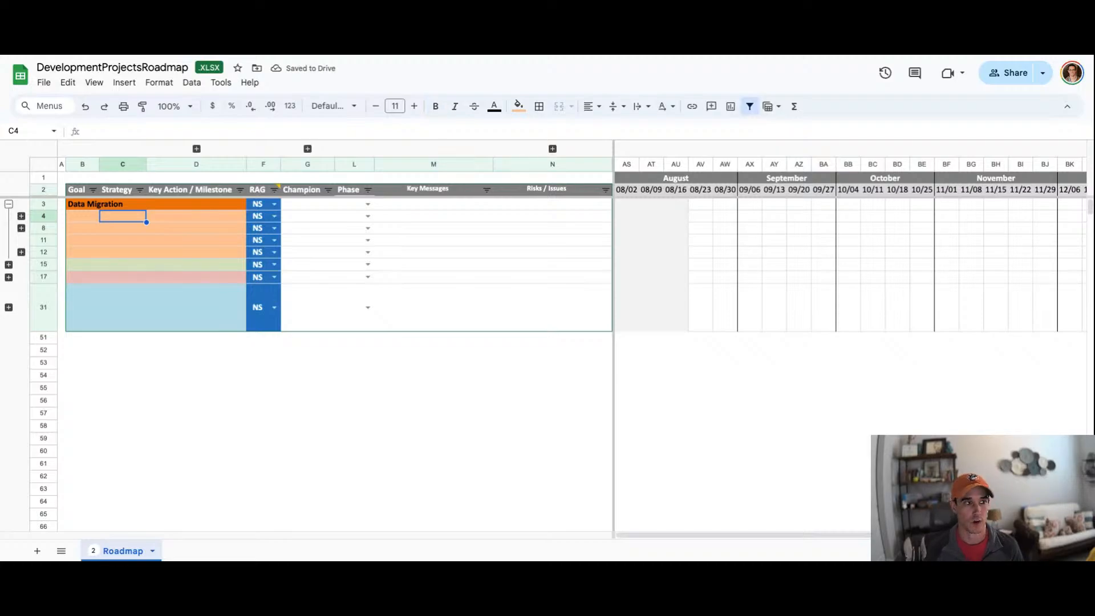
Step: Enter the strategies Determine which tables to migrate and Execution in the first two strategy rows under Data Migration
text(Determine which tables to migrate)
key(Return)
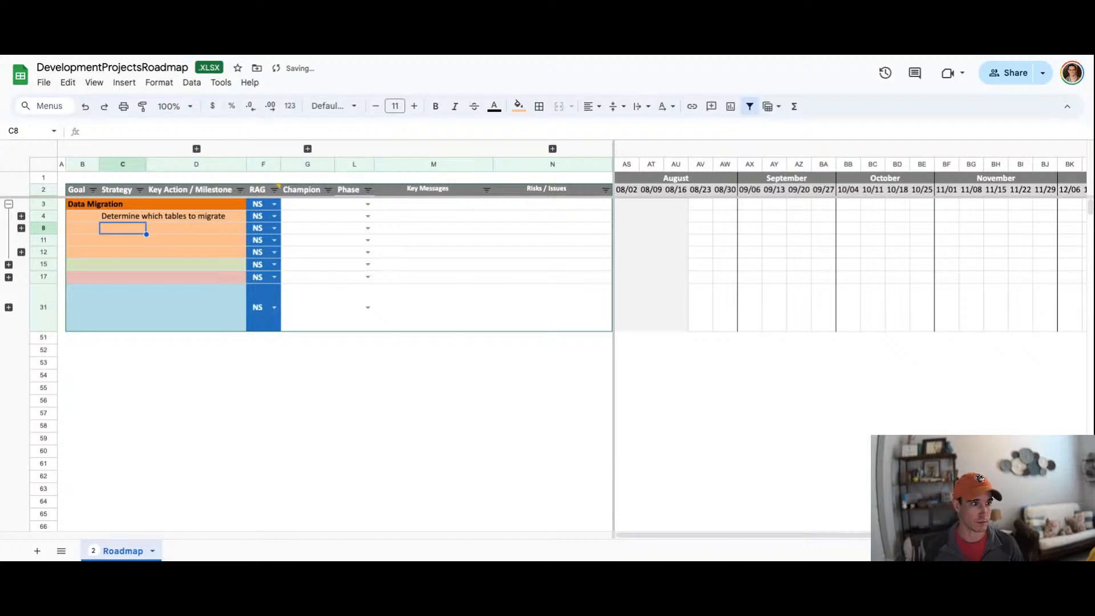
text(Execution)
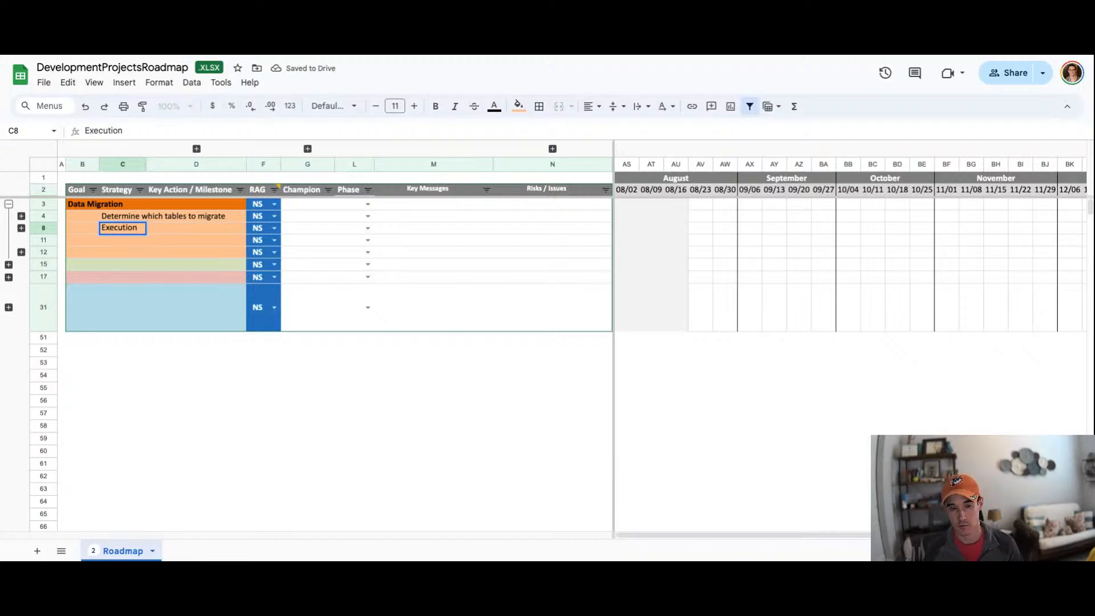
key(Return)
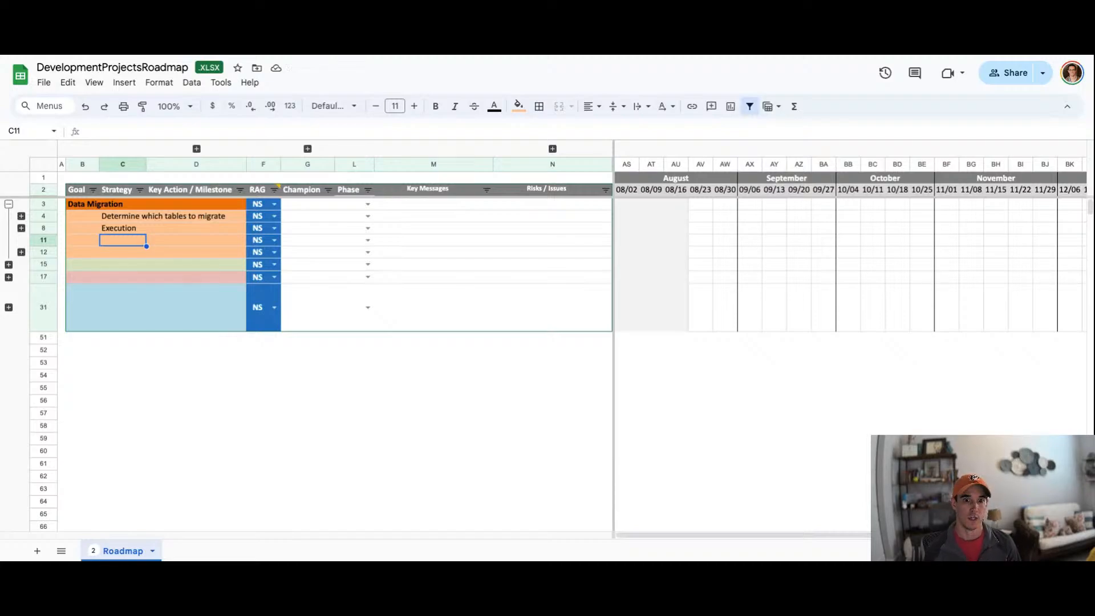
Step: Add the strategies Verify data transfer and Decommission original database in the next two strategy rows
text(Ver)
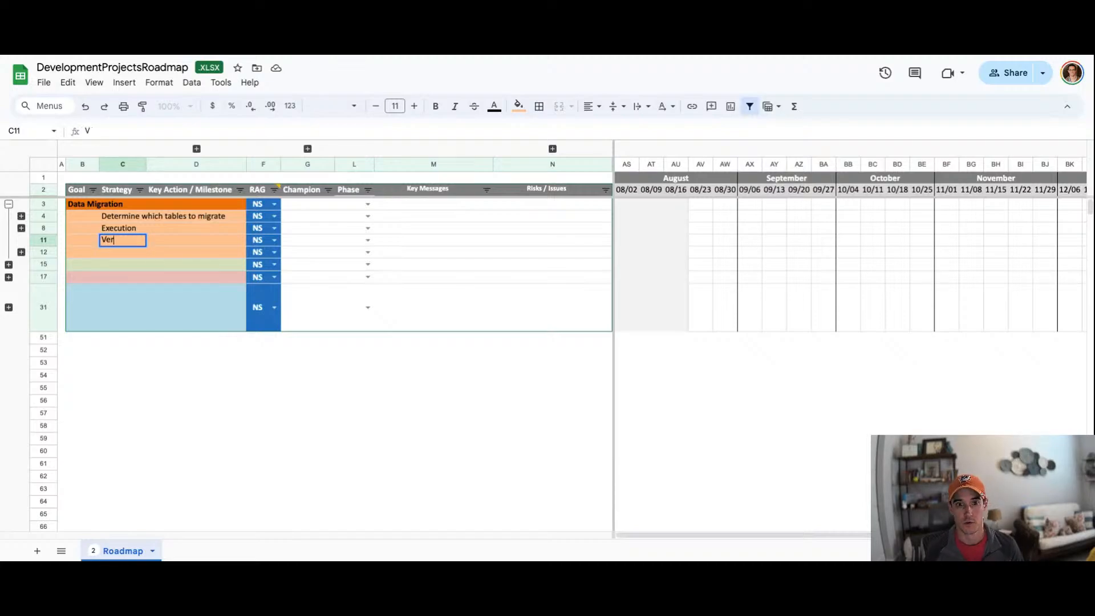
text(ify data )
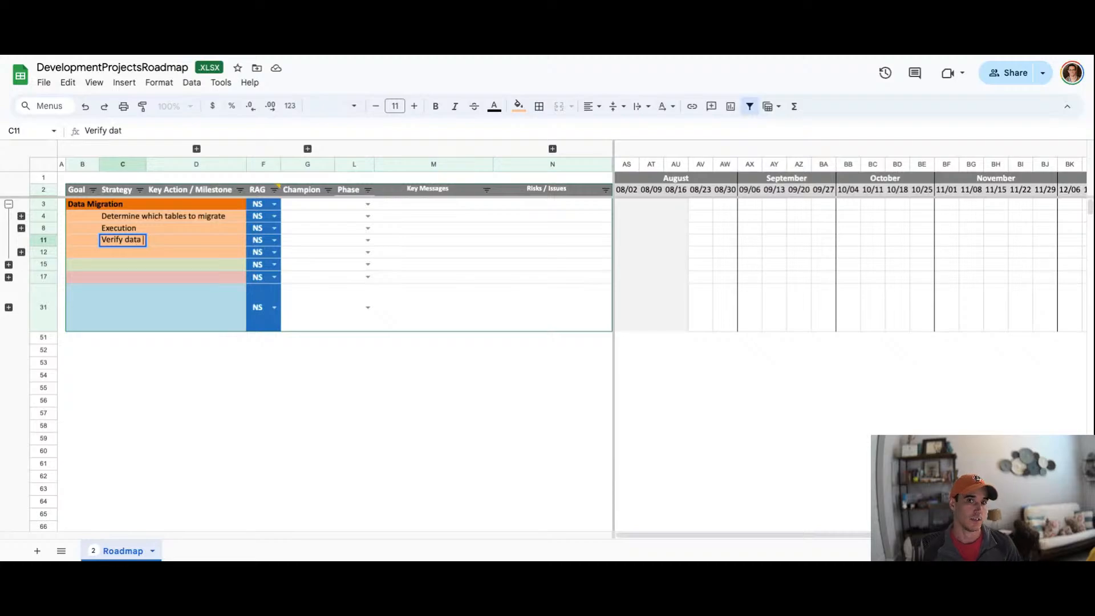
text(transfer)
key(Return)
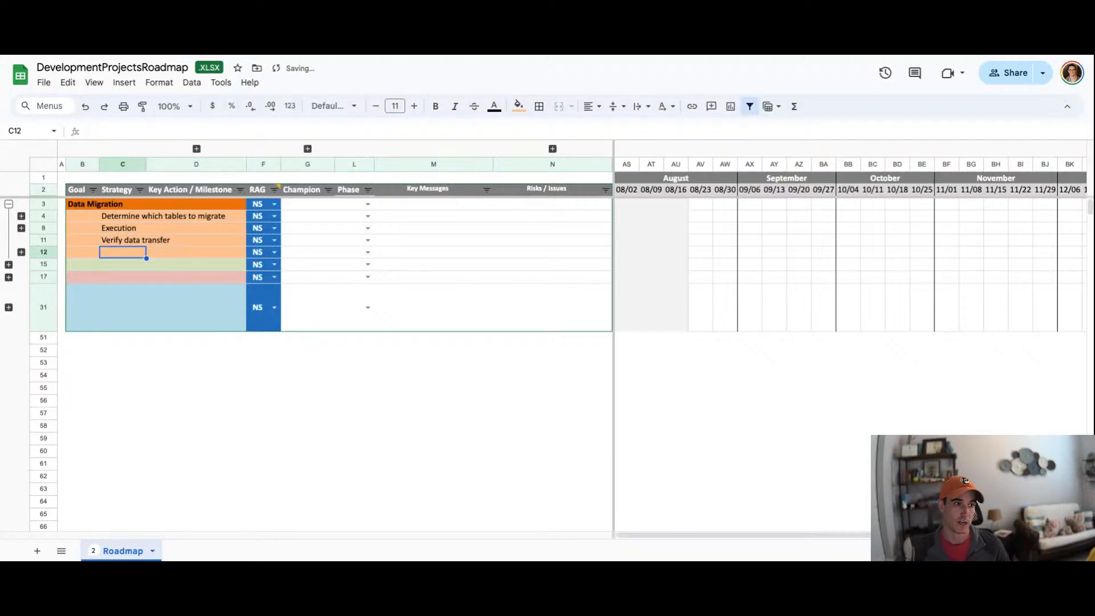
text(Decommissi)
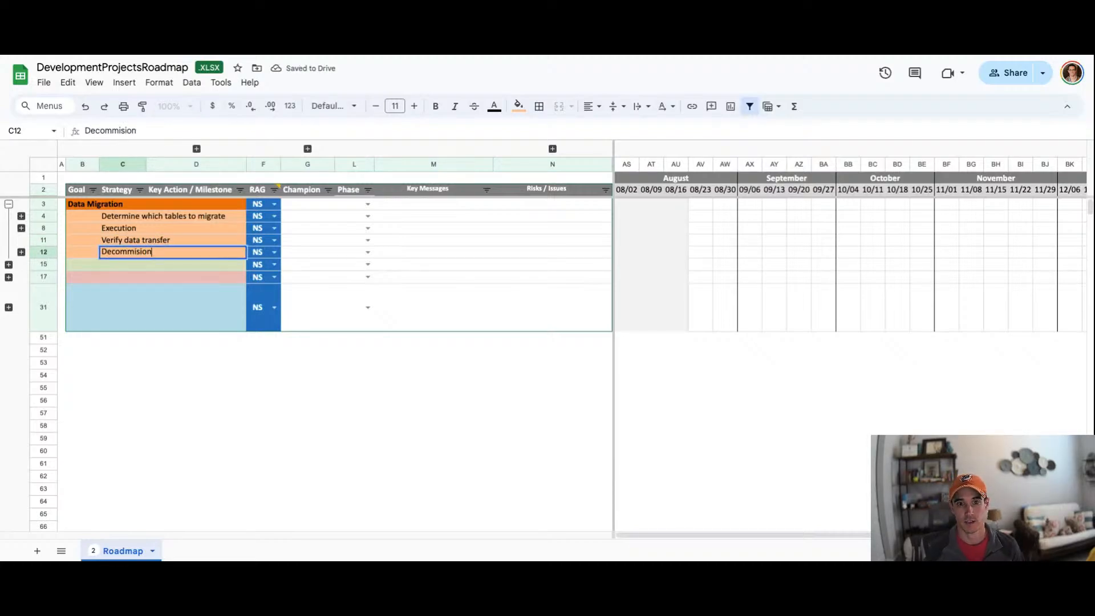
text(on)
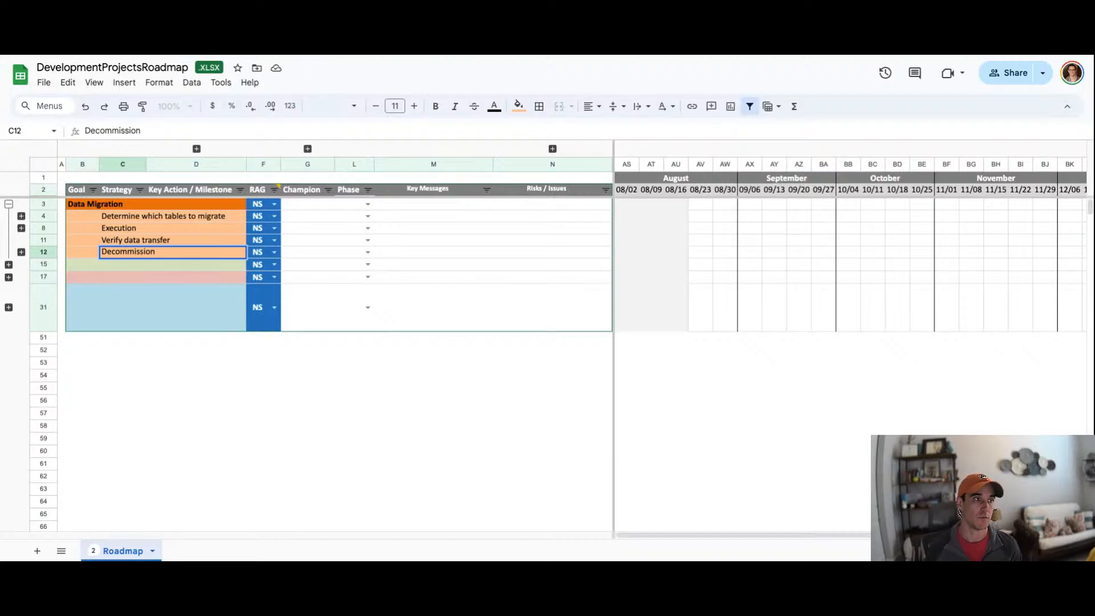
text( original)
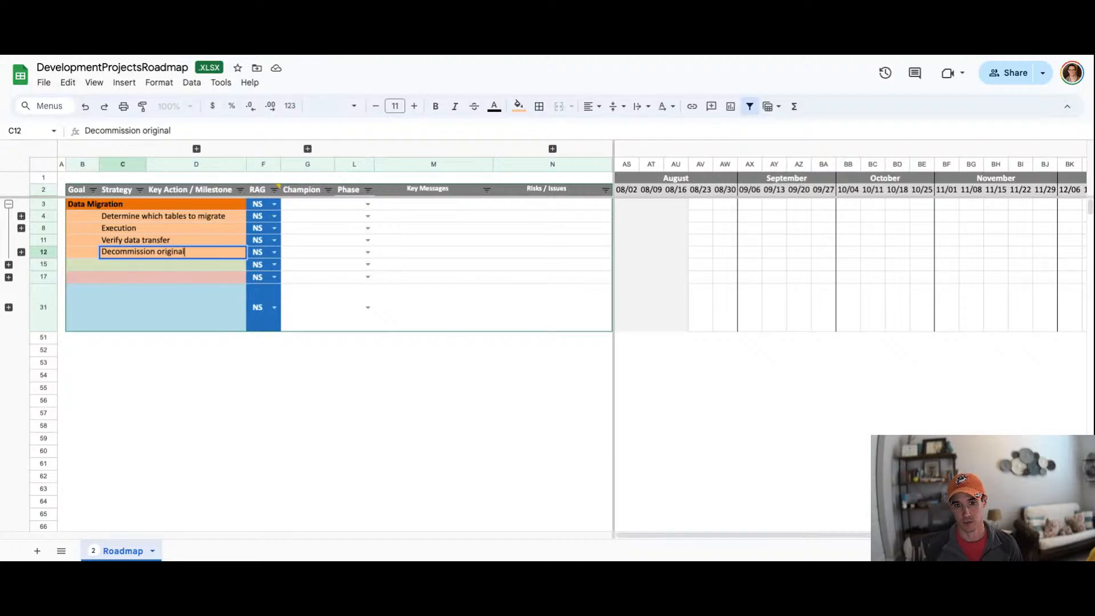
text( database)
key(Return)
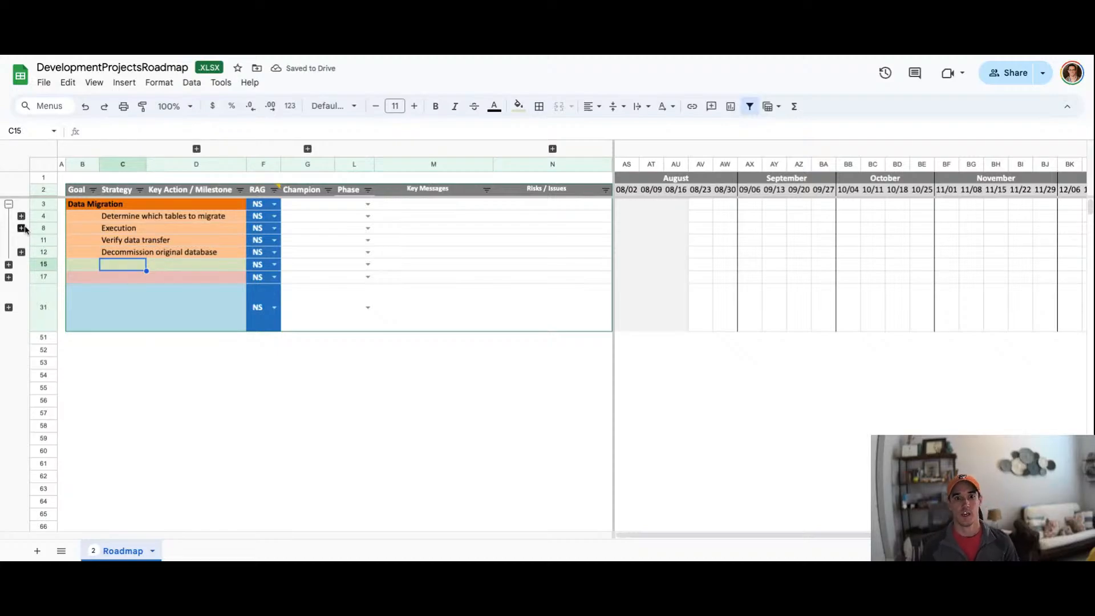
Step: Expand the sub-rows under Determine which tables to migrate and enter Take Inventory as its first key action
click(173, 190)
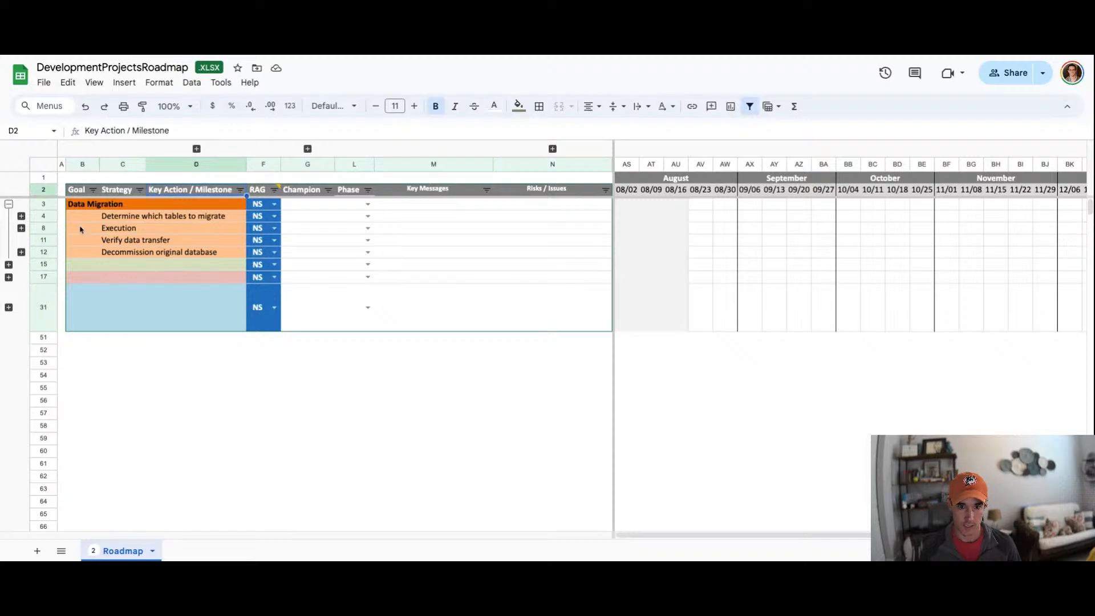
click(21, 215)
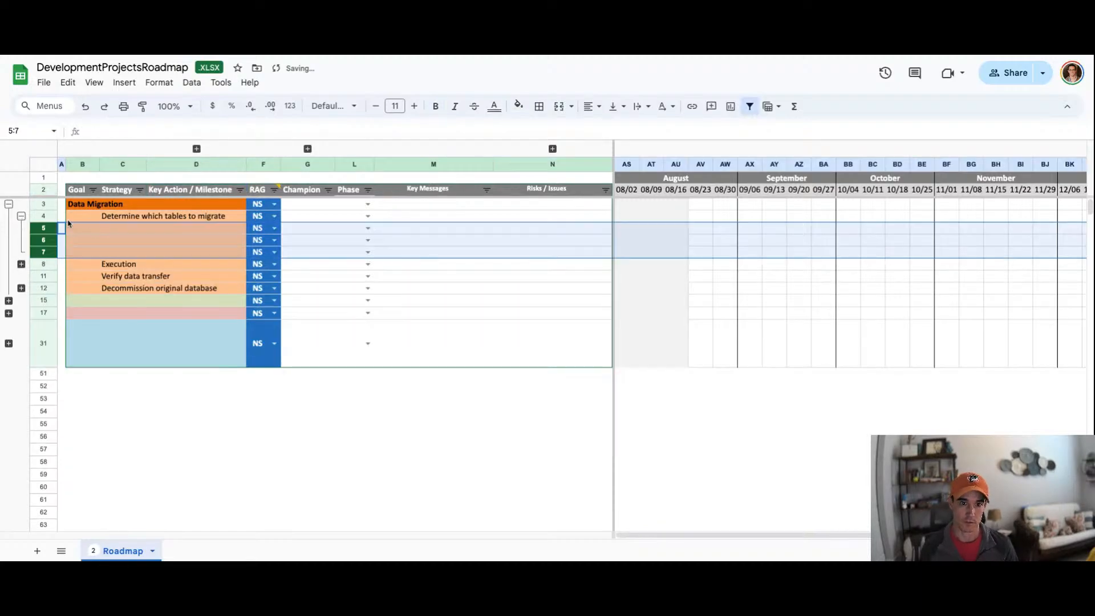
click(131, 231)
click(152, 231)
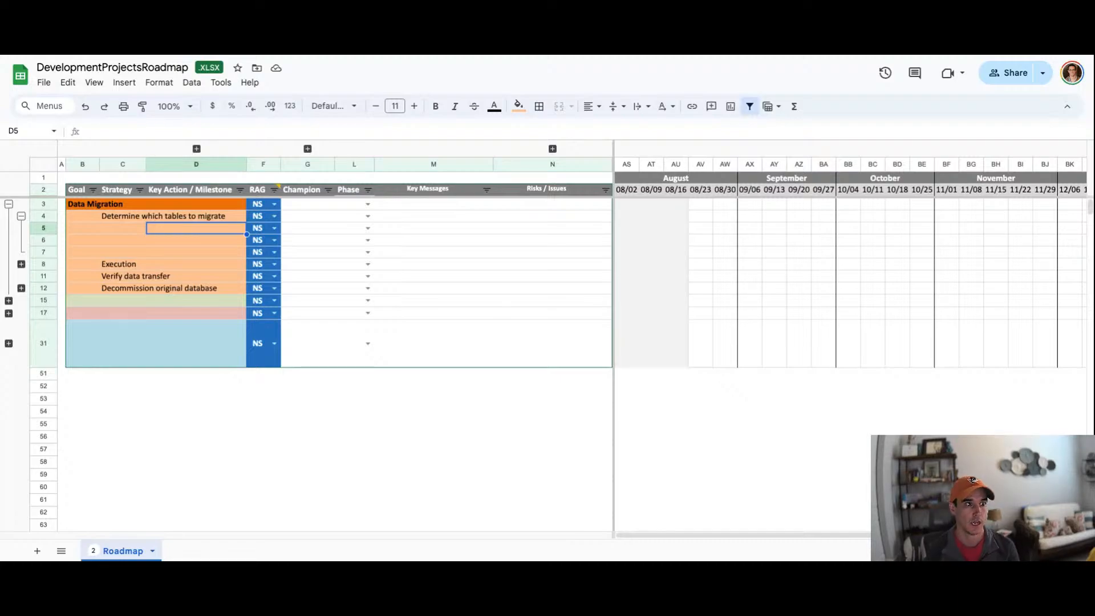
text(Take In)
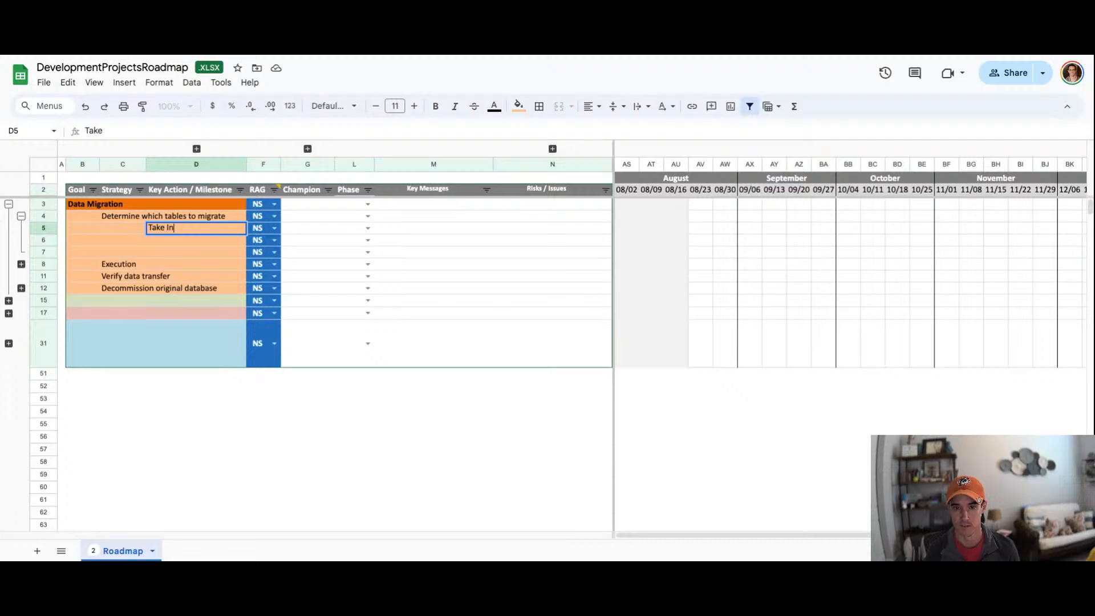
text(ventory)
key(Return)
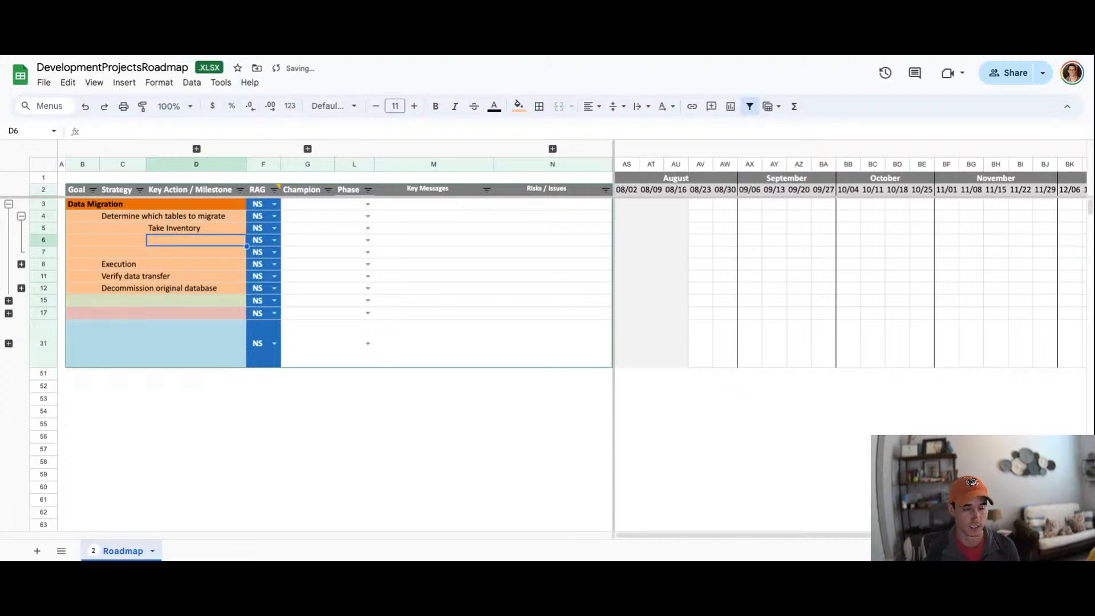
Step: Add the key actions Review with VP and Obtain sign-off from VP below Take Inventory
text(Review with VP)
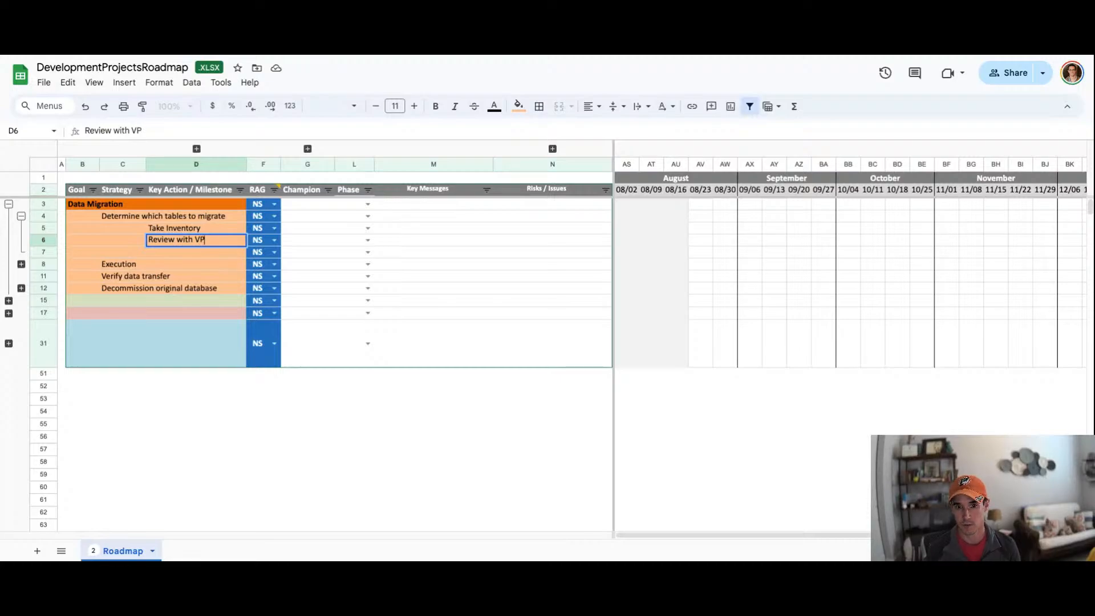
key(Return)
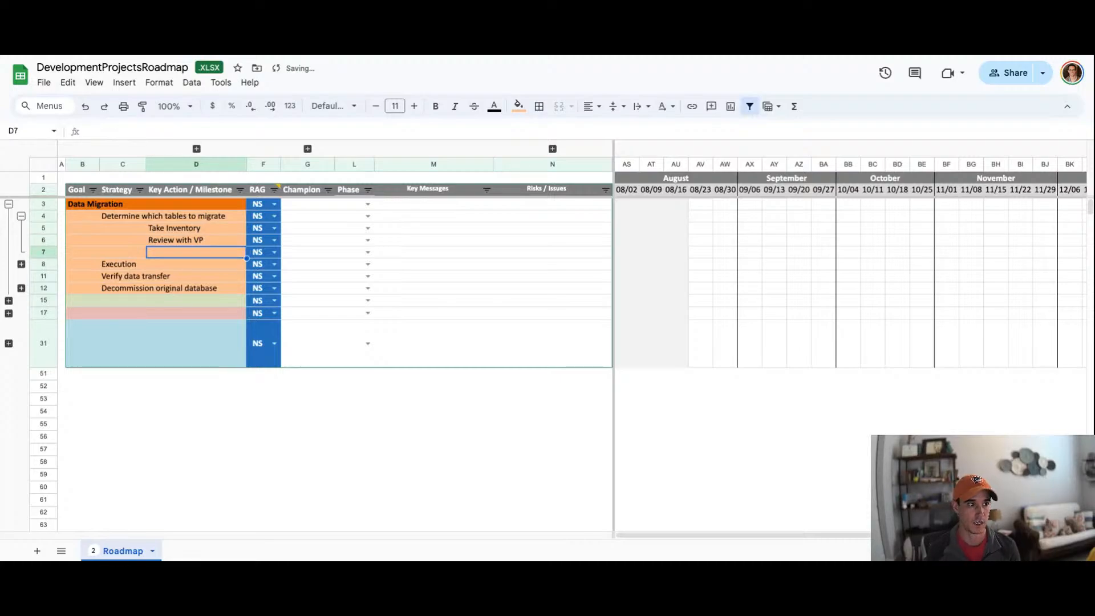
text(Obtain sign-off from VP)
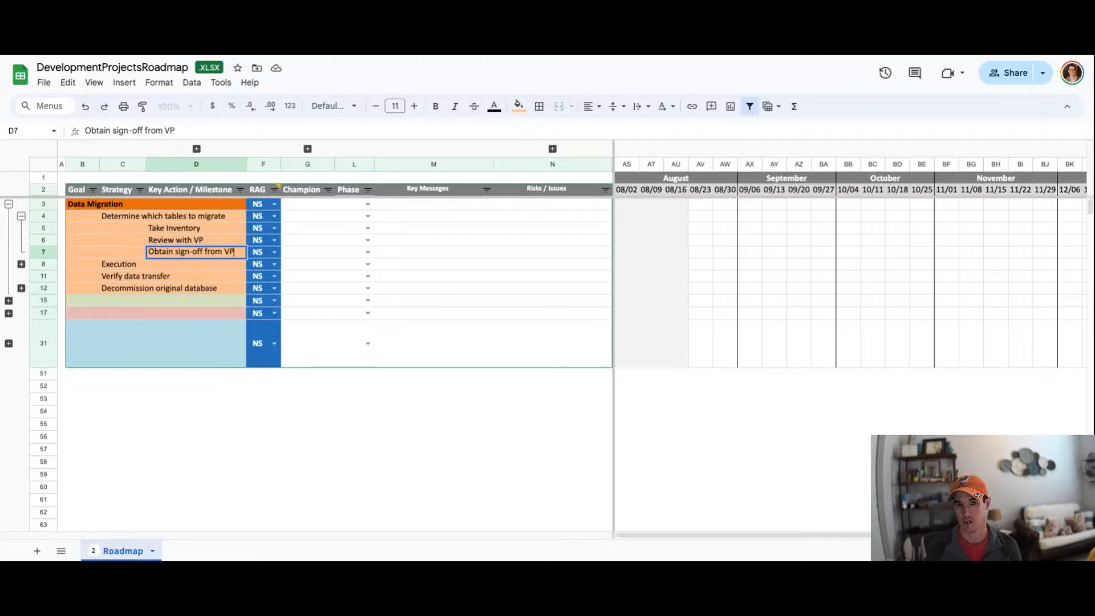
key(Return)
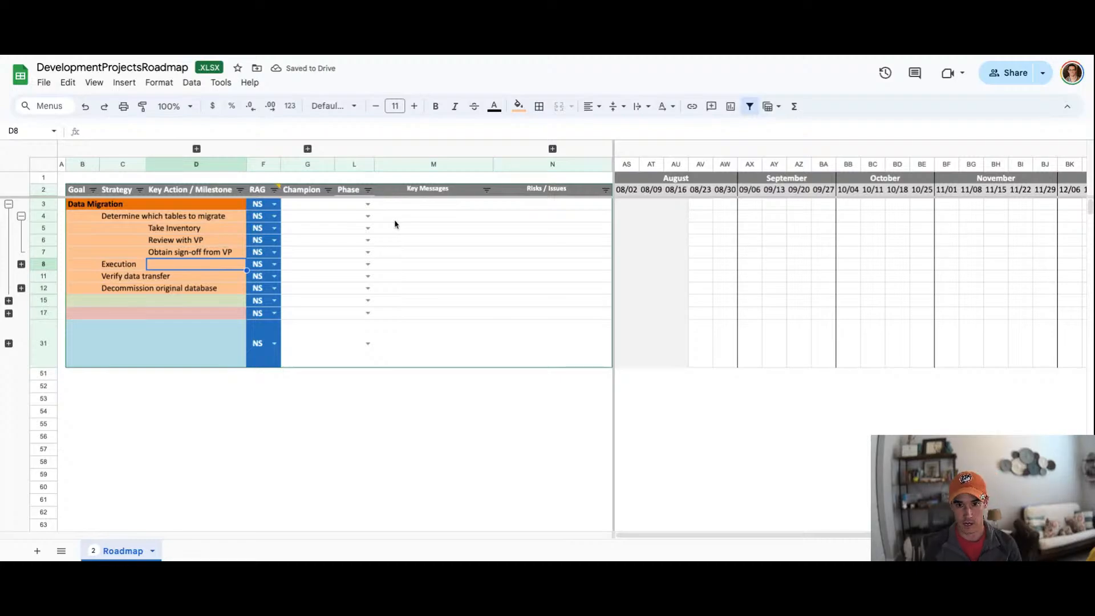
Step: Enter a champion's name for Take Inventory and a second champion's name for both VP key actions
click(345, 231)
click(308, 231)
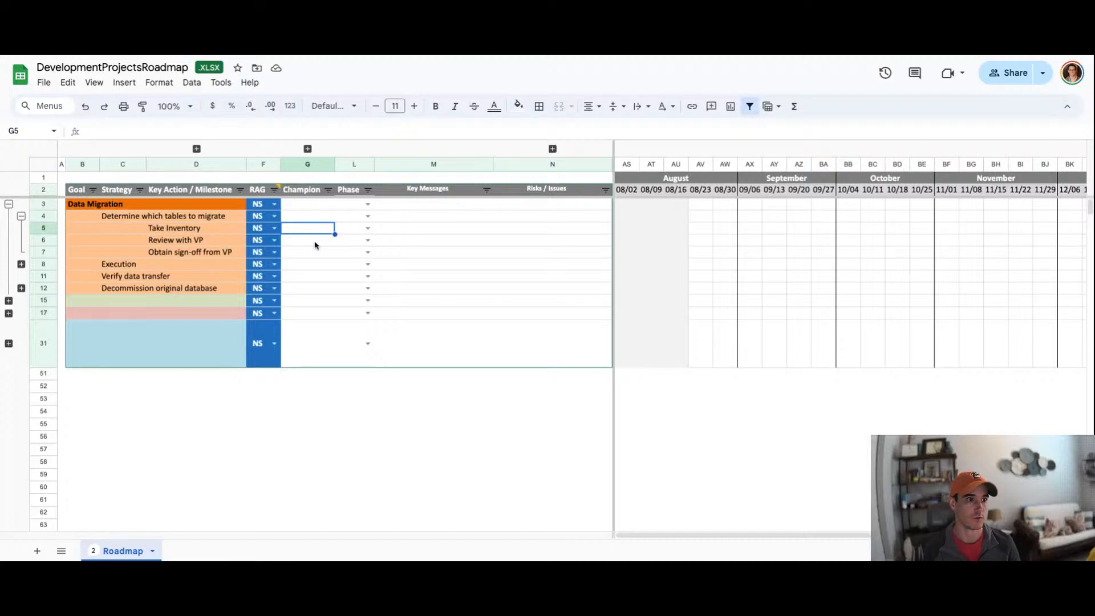
text(Ryan)
key(Return)
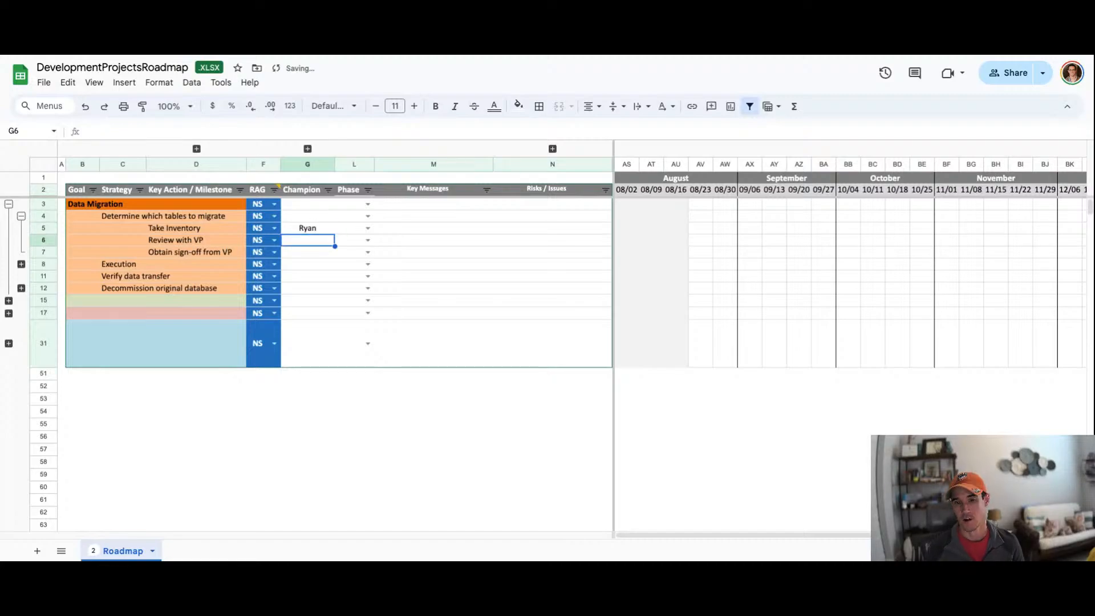
text(John)
key(Return)
text(John)
key(Return)
Step: Open the Champion column filter to review its listed values, then close it
click(306, 228)
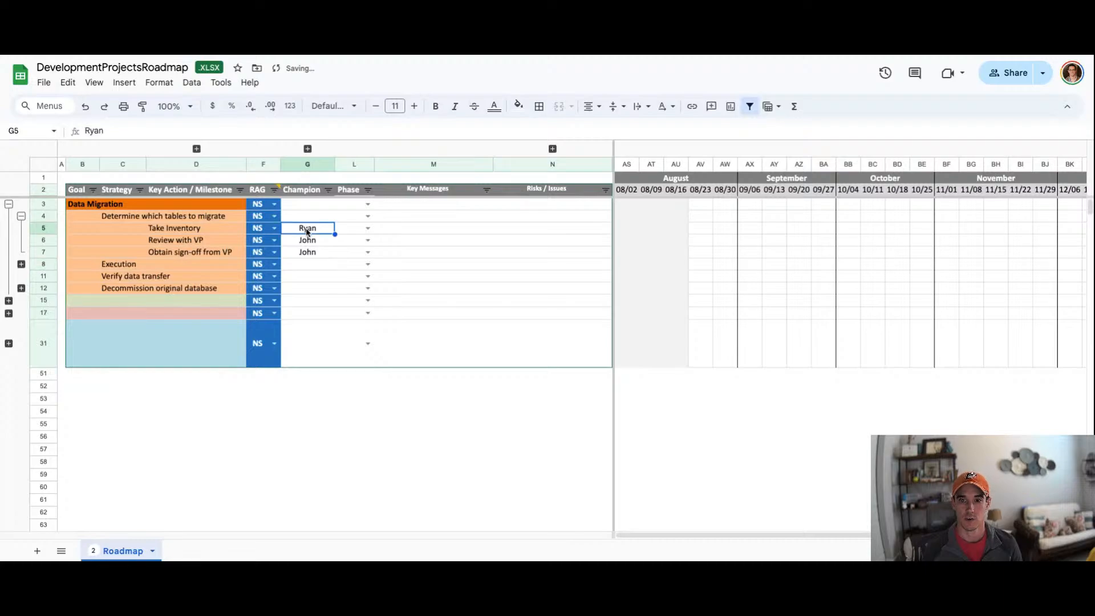
click(329, 190)
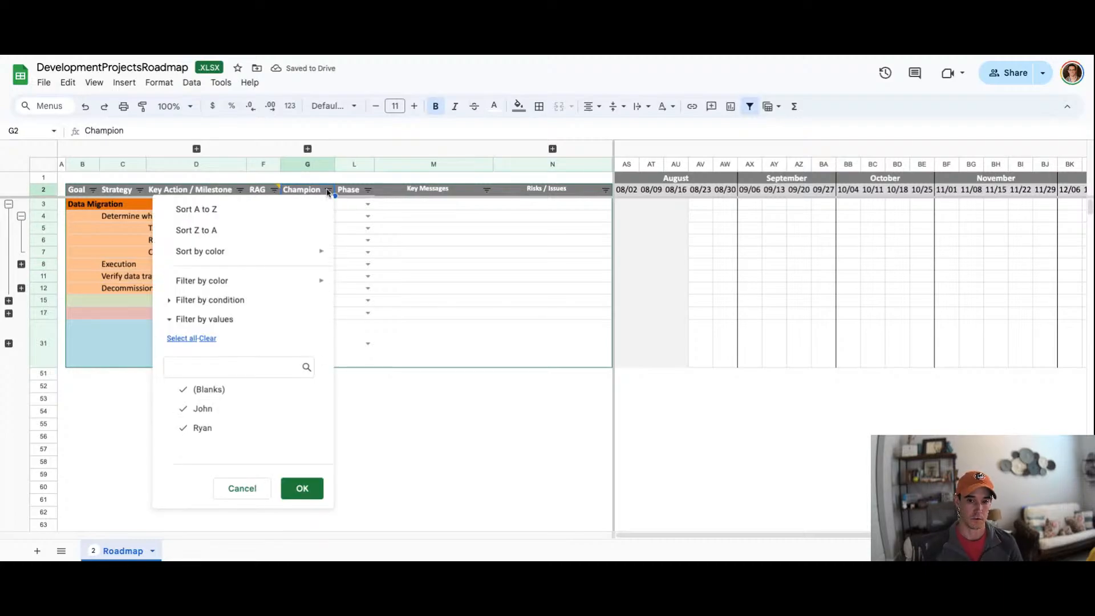
key(Escape)
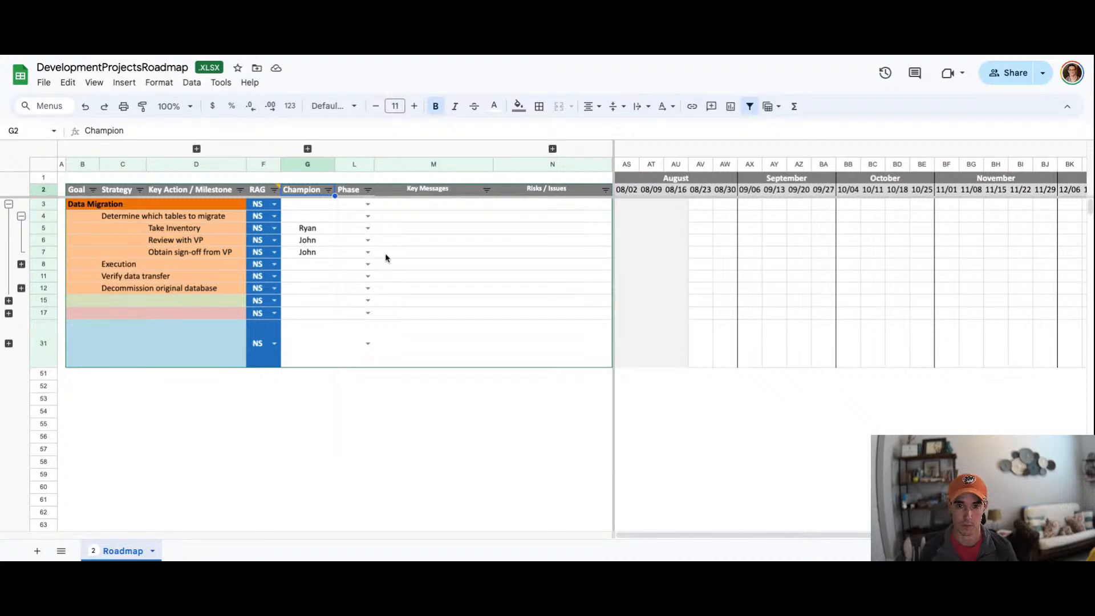
click(313, 244)
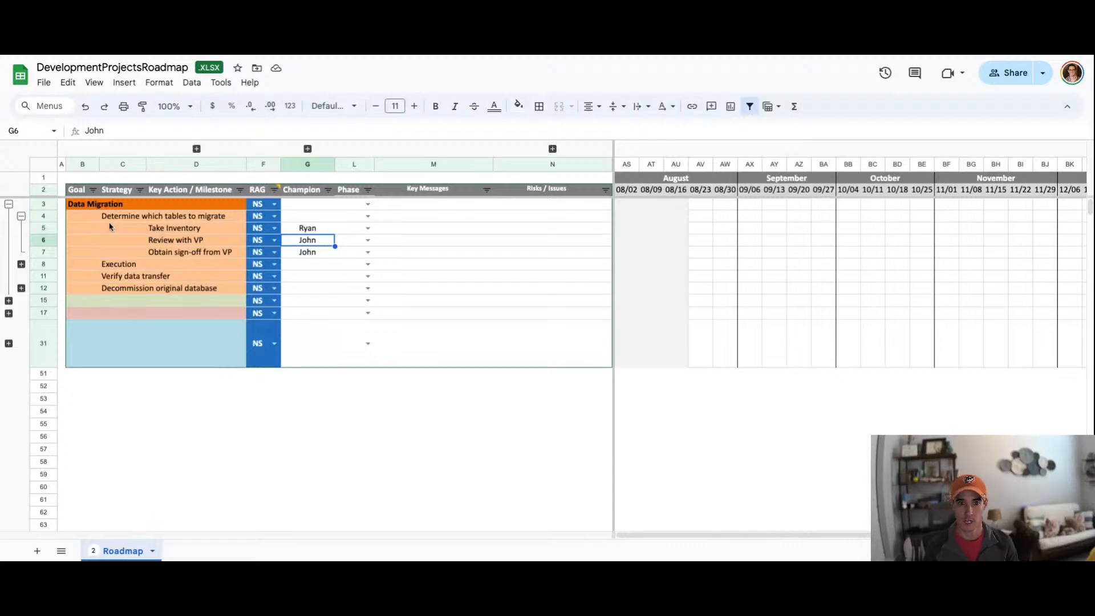
click(154, 221)
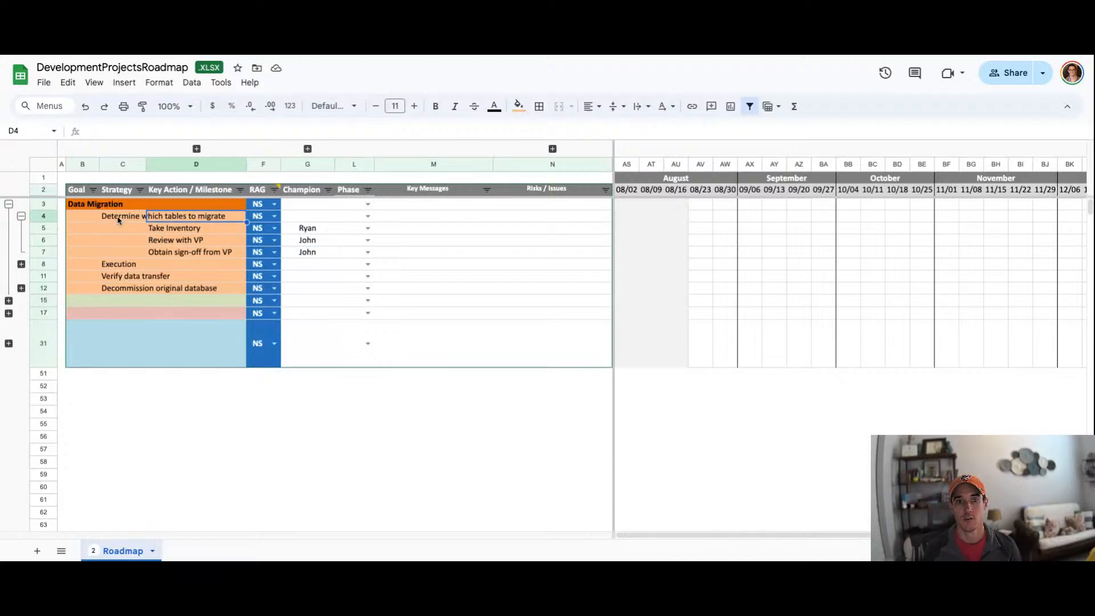
Step: Enter a champion's name for the strategy Determine which tables to migrate
click(118, 220)
click(287, 218)
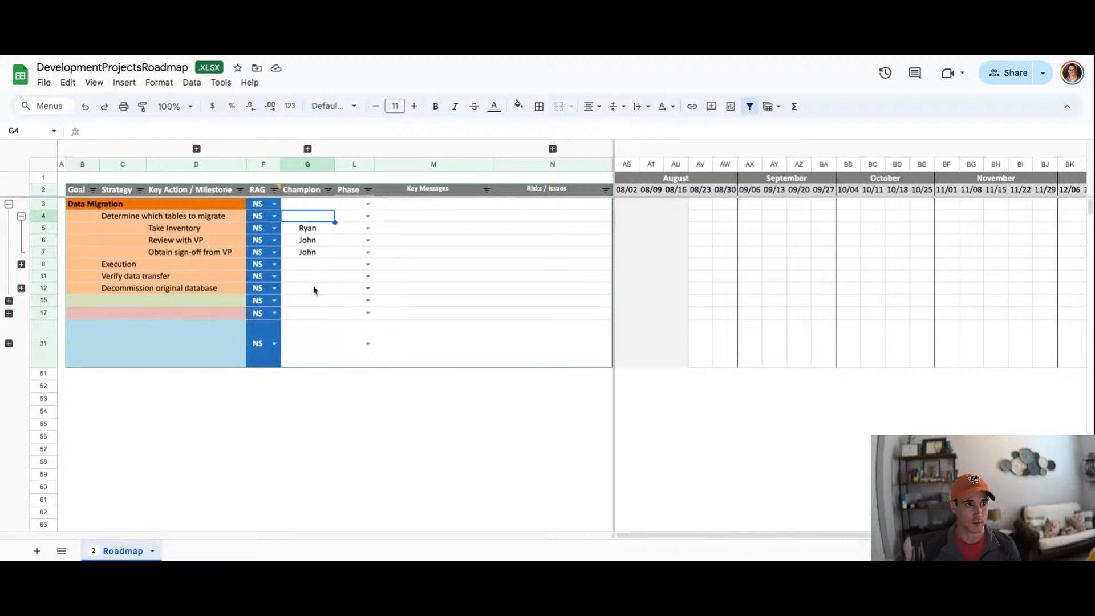
text(John)
key(Return)
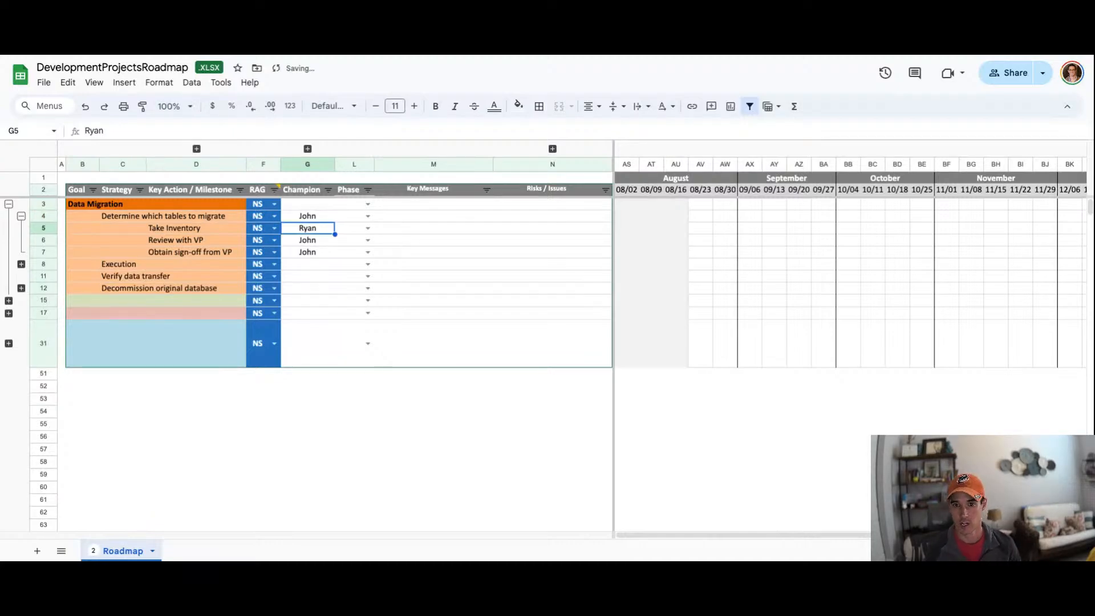
Step: Collapse the key action rows under Determine which tables to migrate
click(21, 216)
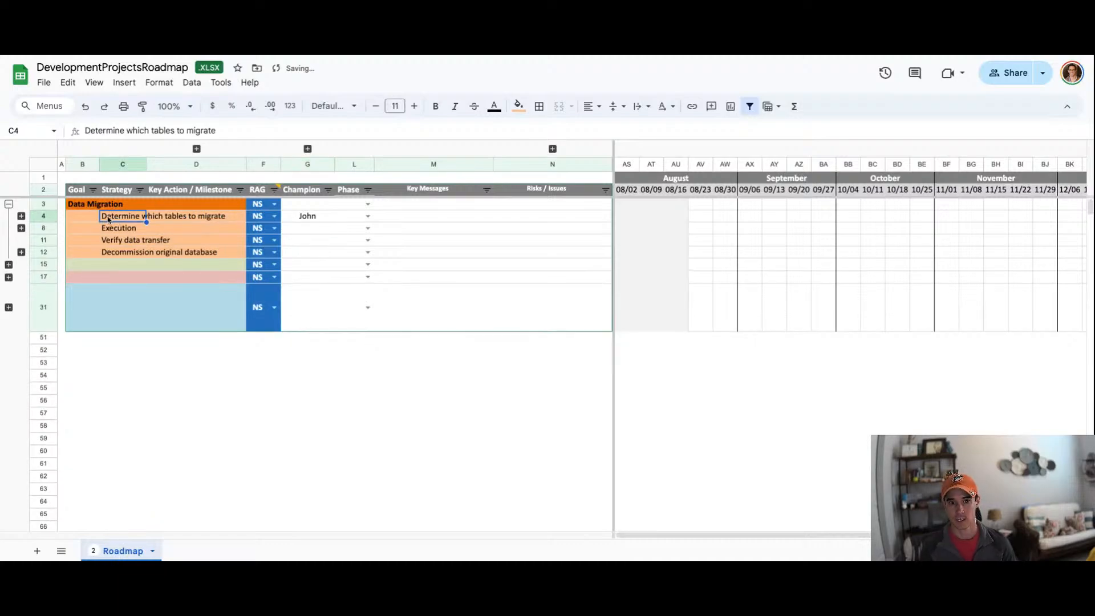
click(46, 216)
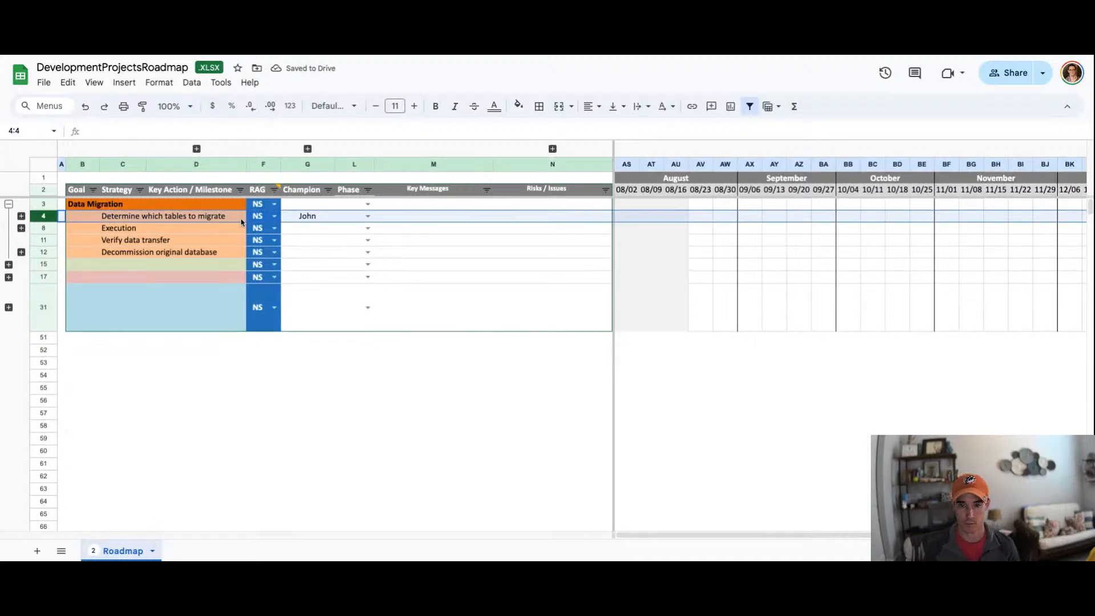
click(304, 216)
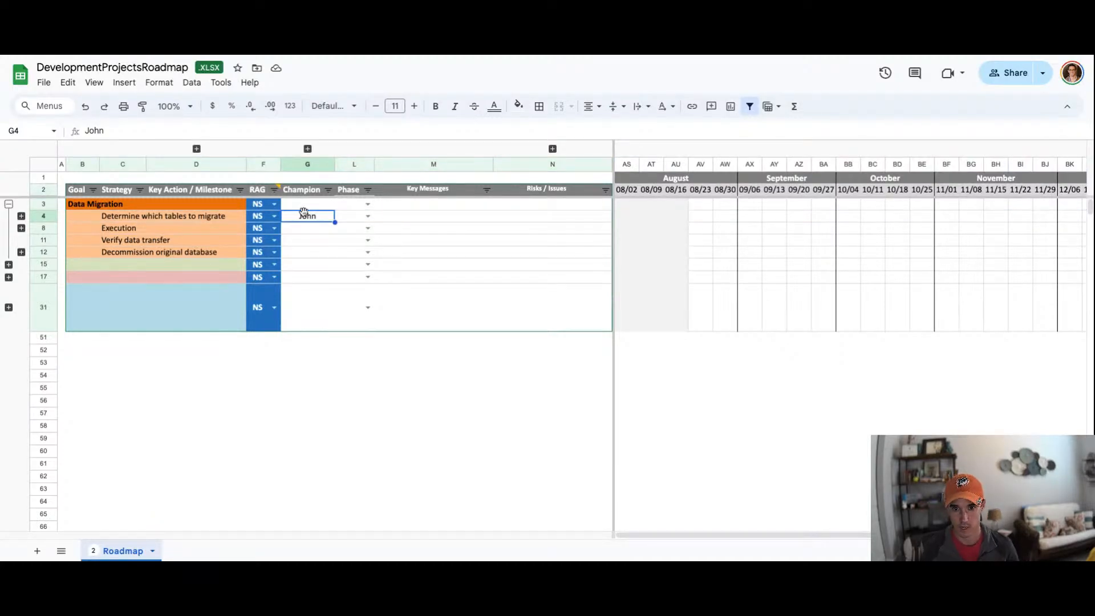
Step: Enter a champion's name for the Data Migration goal
click(302, 209)
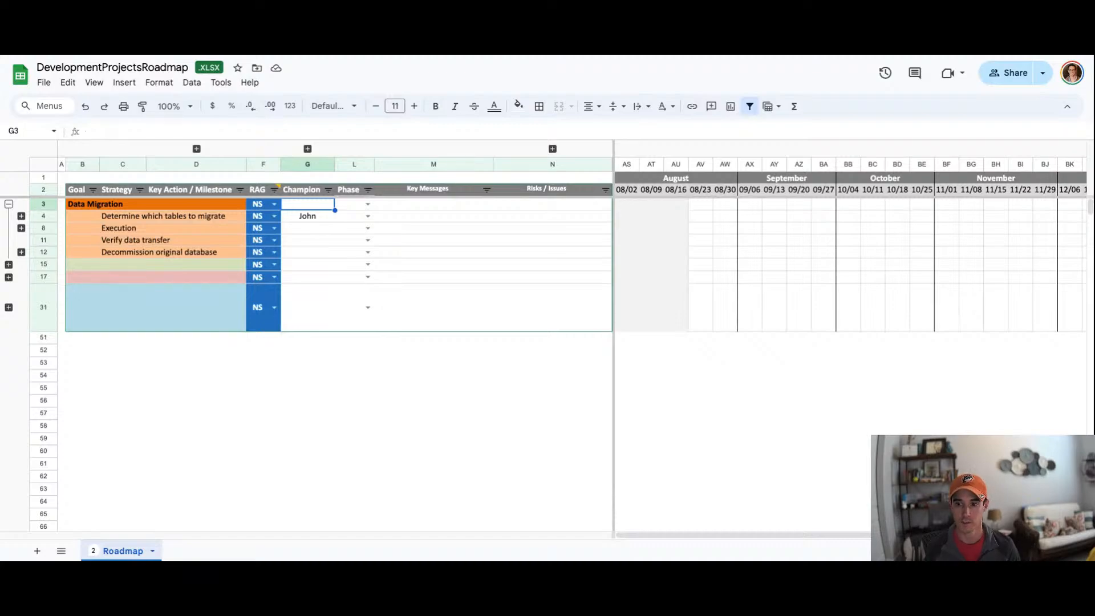
text(Sarah)
key(Return)
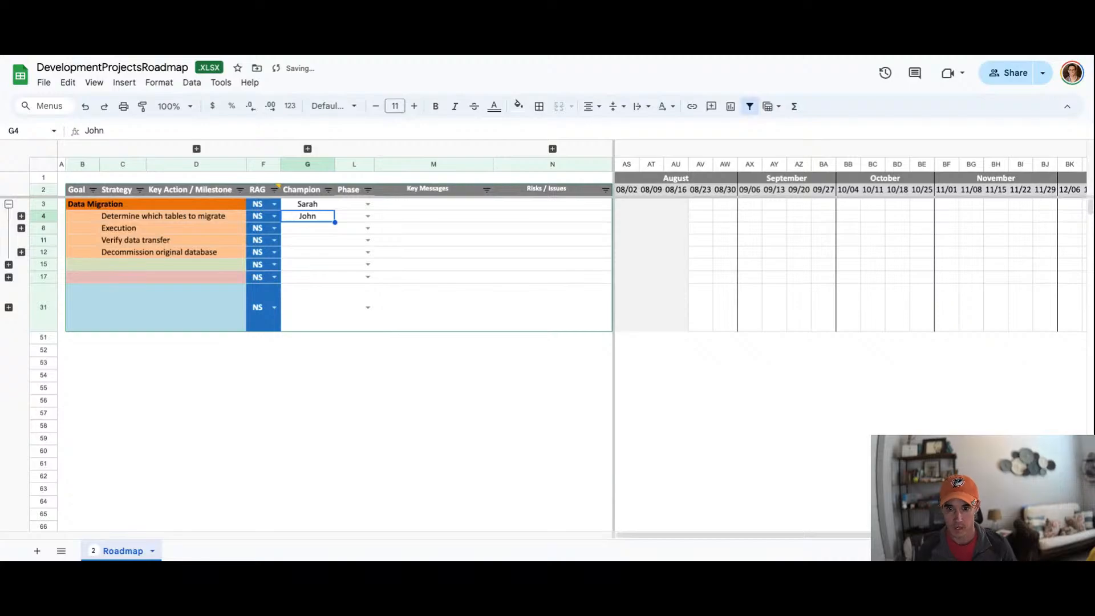
key(Up)
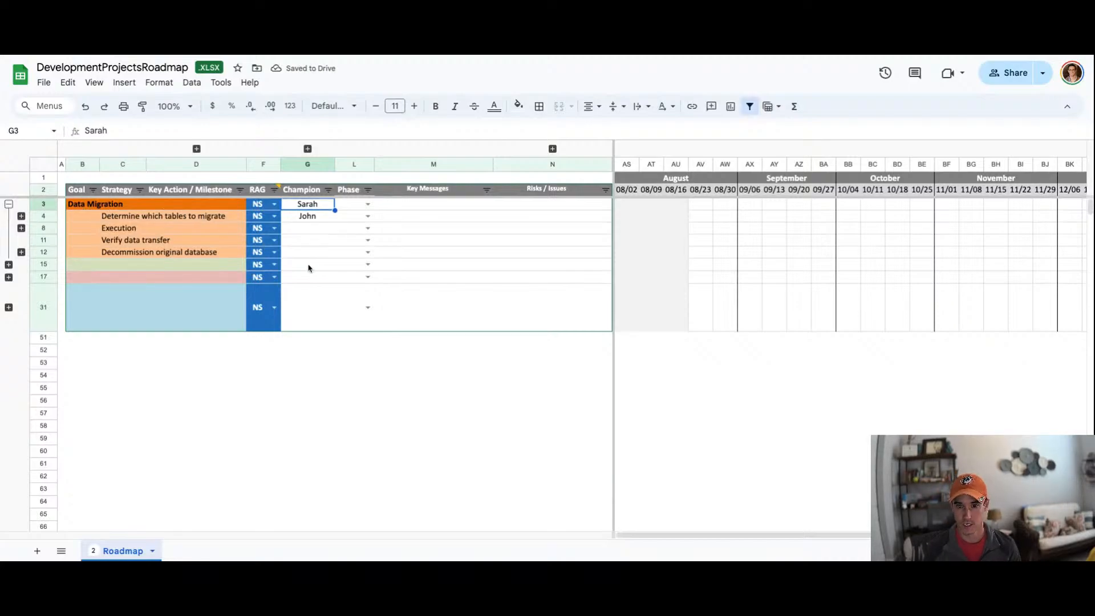
Step: Enter the goals Release to iOS and Annual Planning in the next two goal rows
click(86, 267)
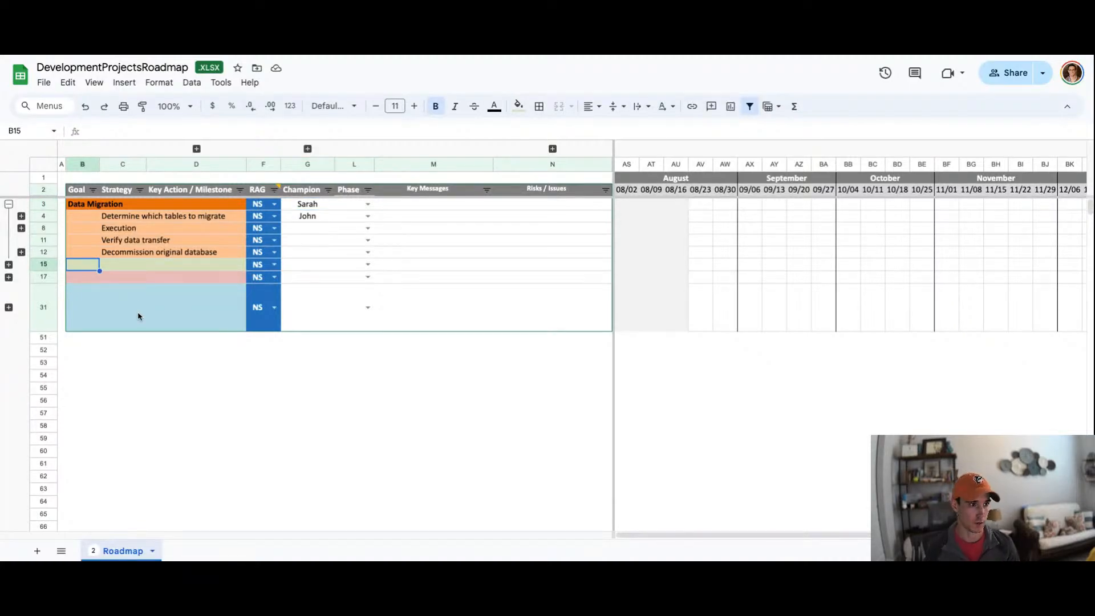
text(Release to iOS)
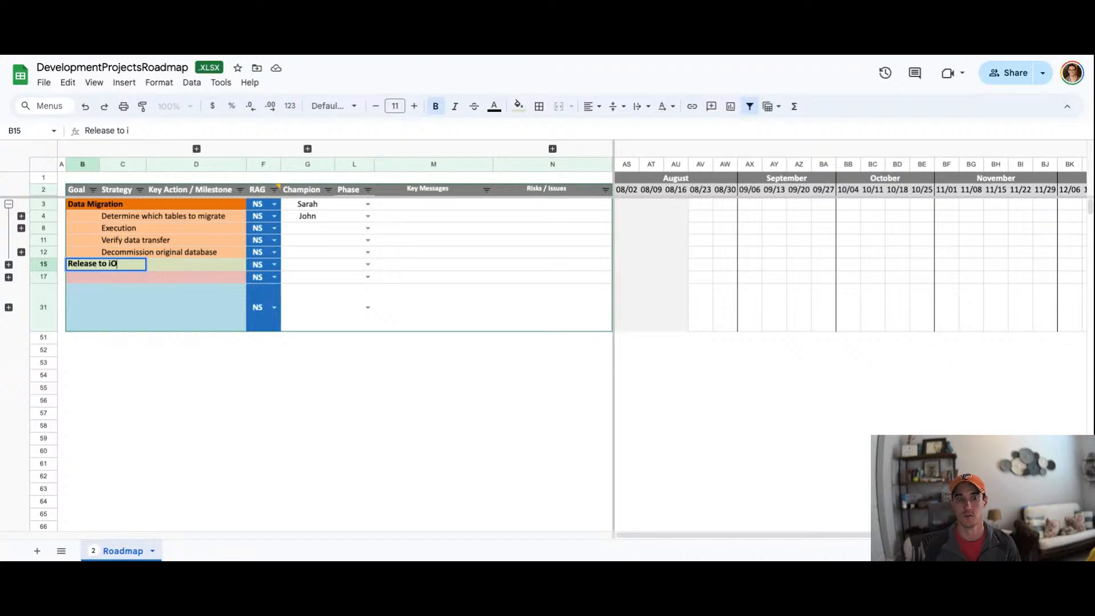
key(Return)
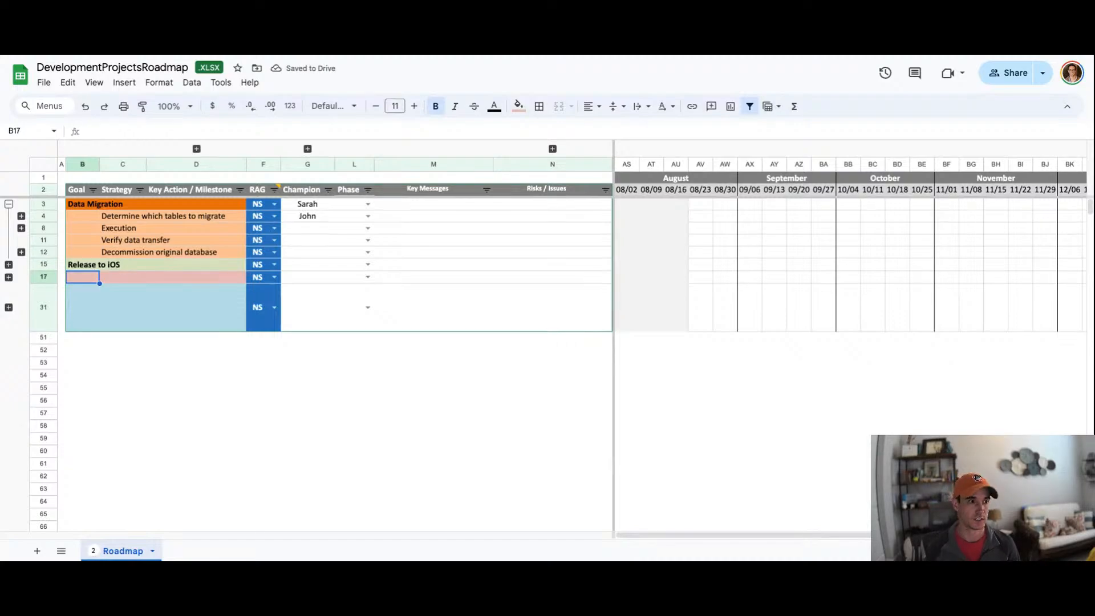
text(Annual Pla)
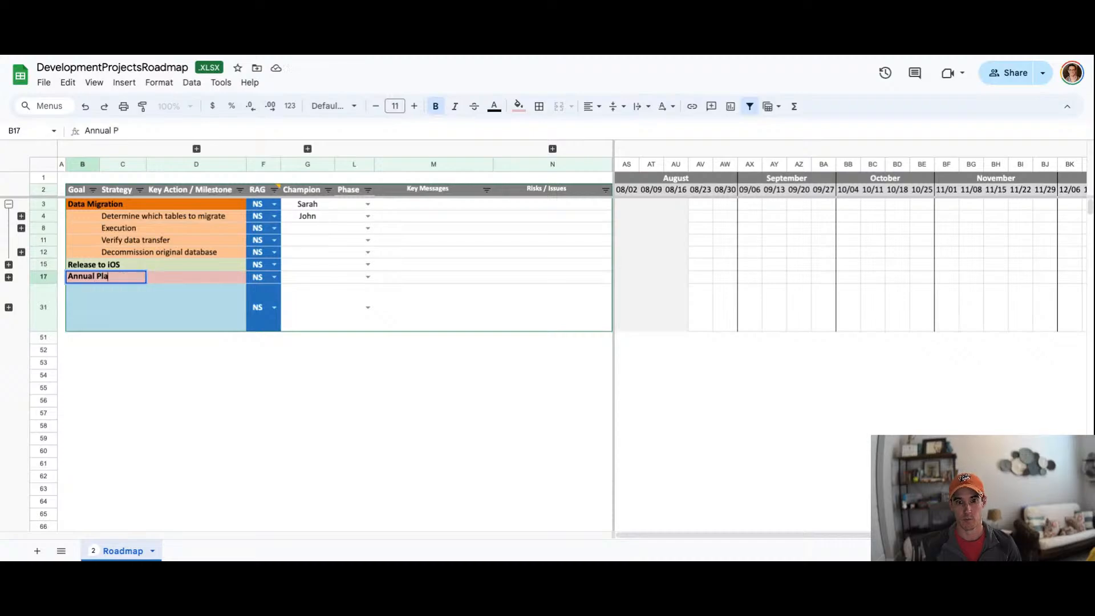
text(nning)
key(Return)
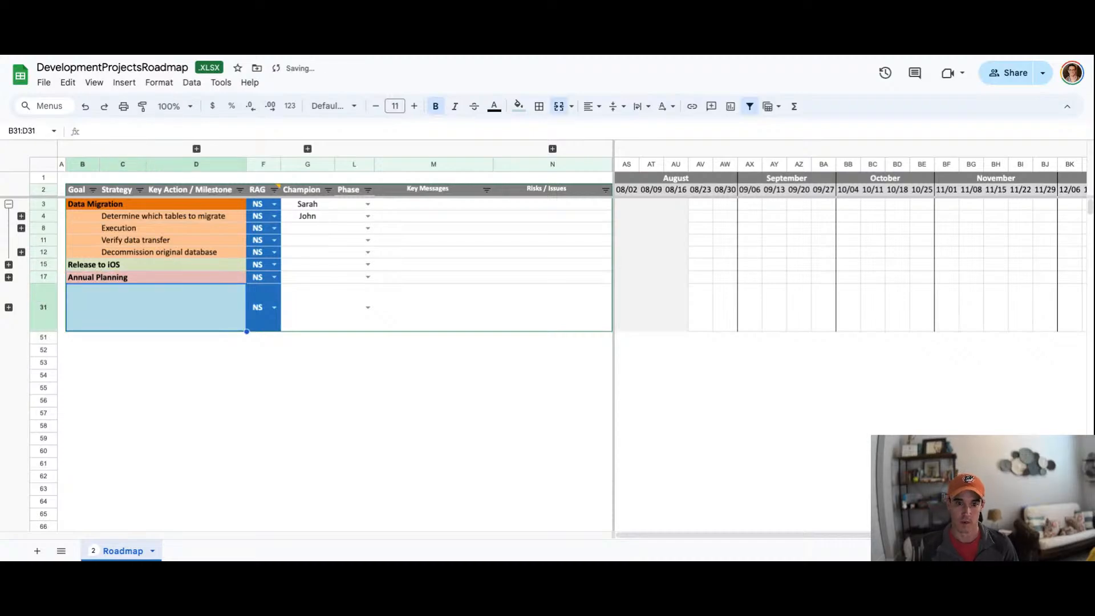
Step: Enter champion names for the Release to iOS and Annual Planning goals
drag(86, 207, 91, 278)
click(84, 269)
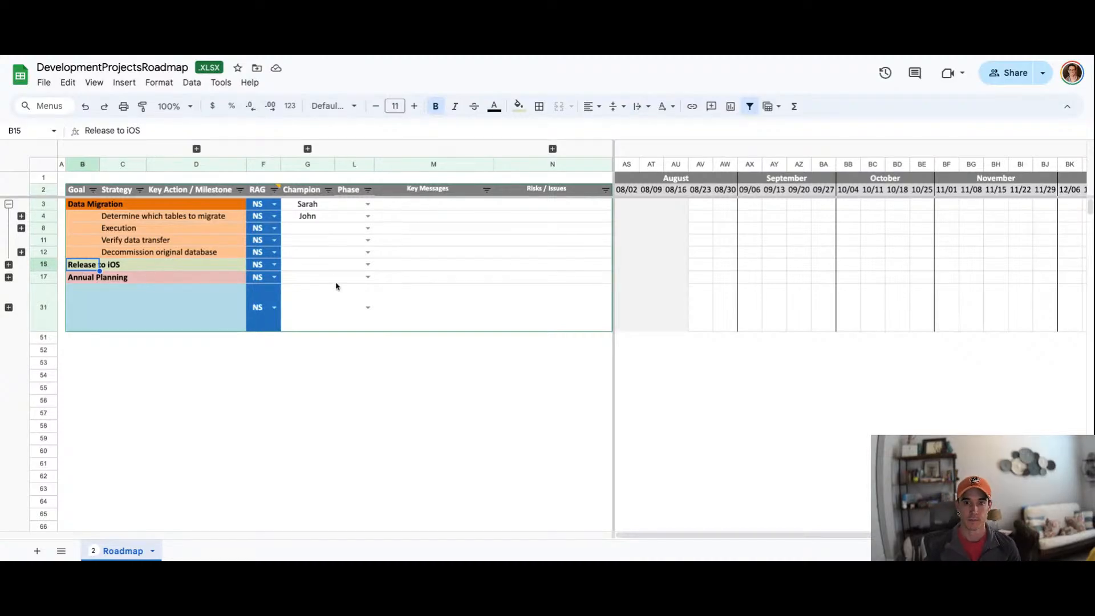
click(305, 267)
text(Joe)
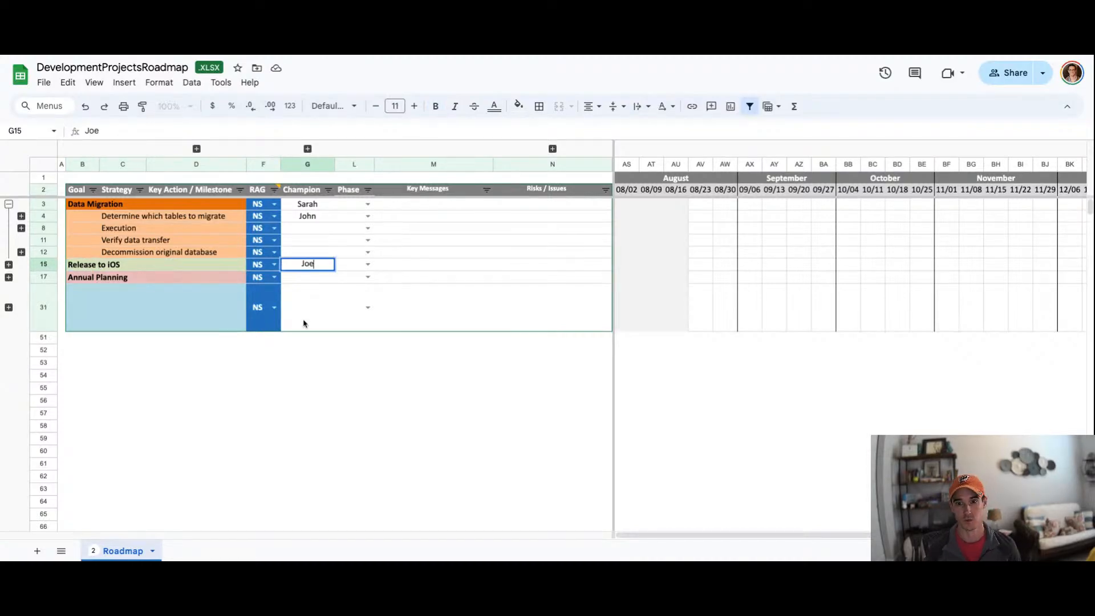
key(Return)
text(Joanne)
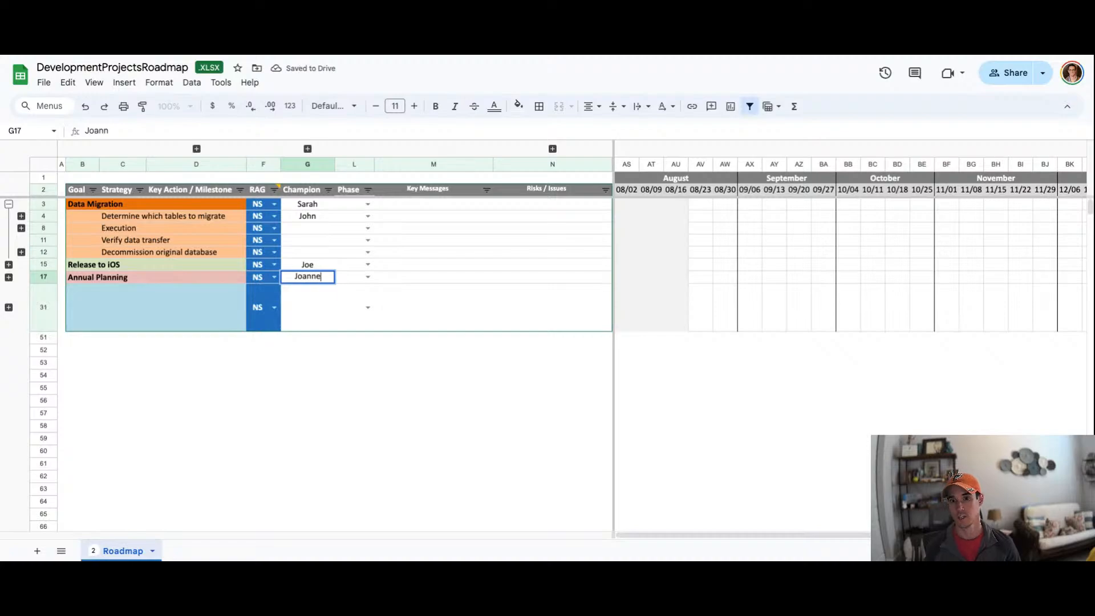
key(Return)
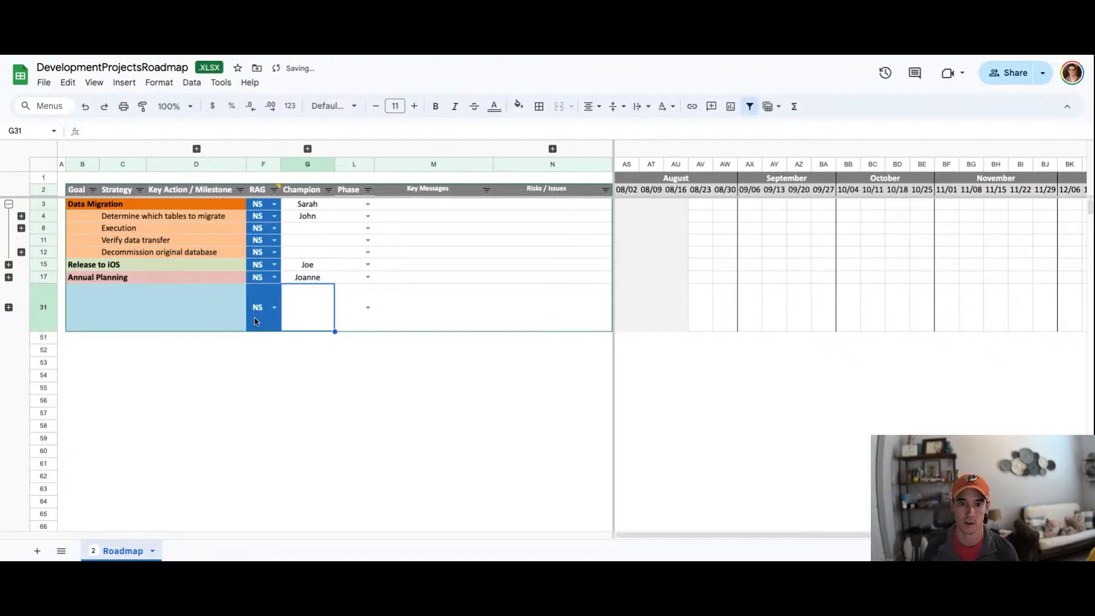
Step: Expand the hidden earlier timeline columns to review the months from January, then collapse them again
click(207, 229)
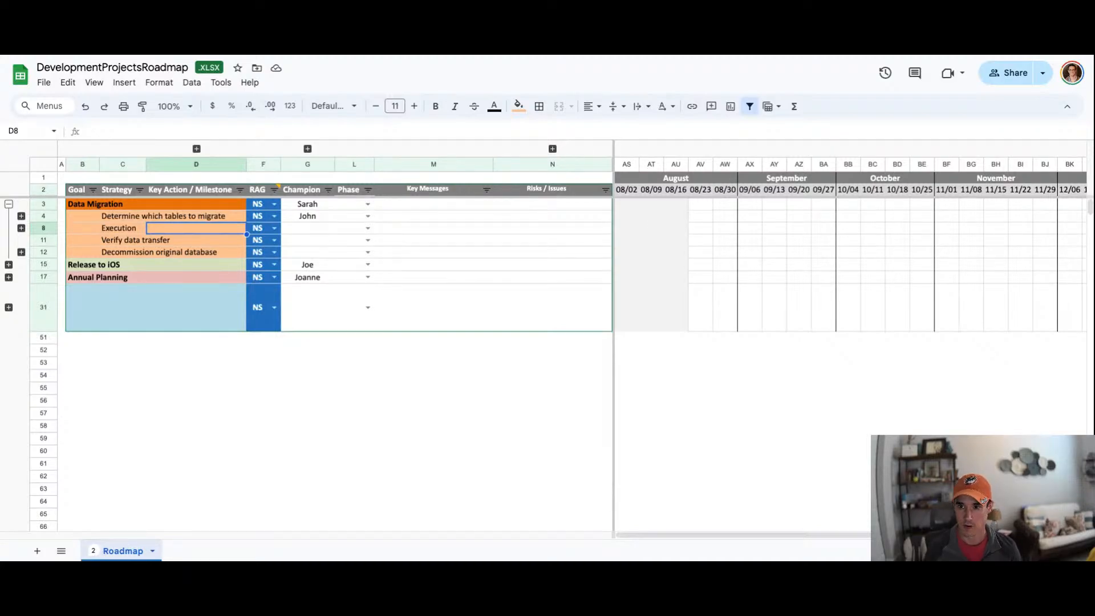
click(552, 149)
click(632, 182)
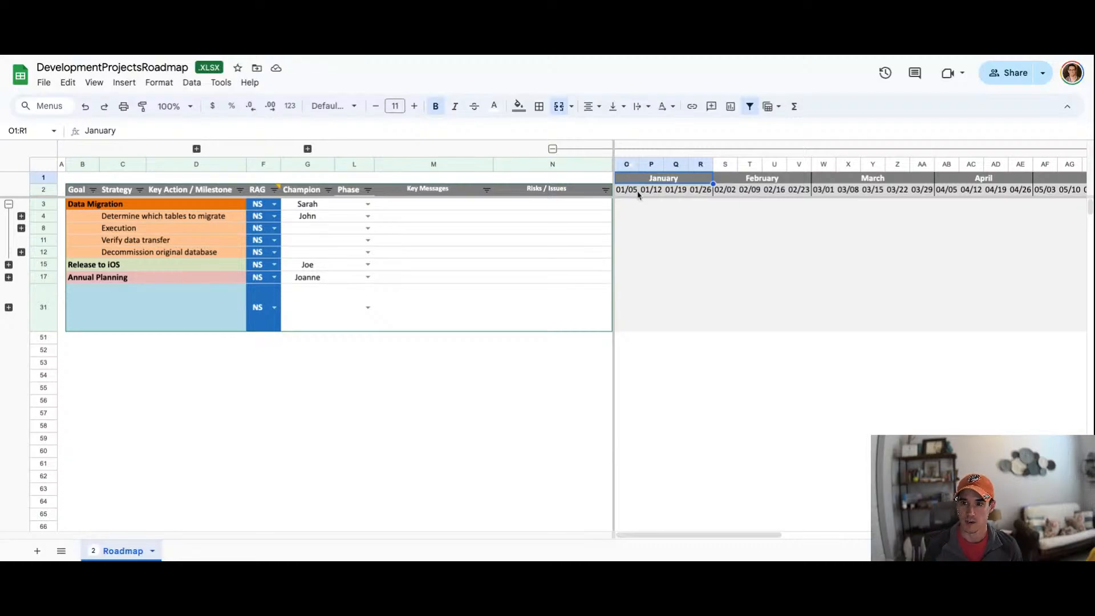
click(627, 208)
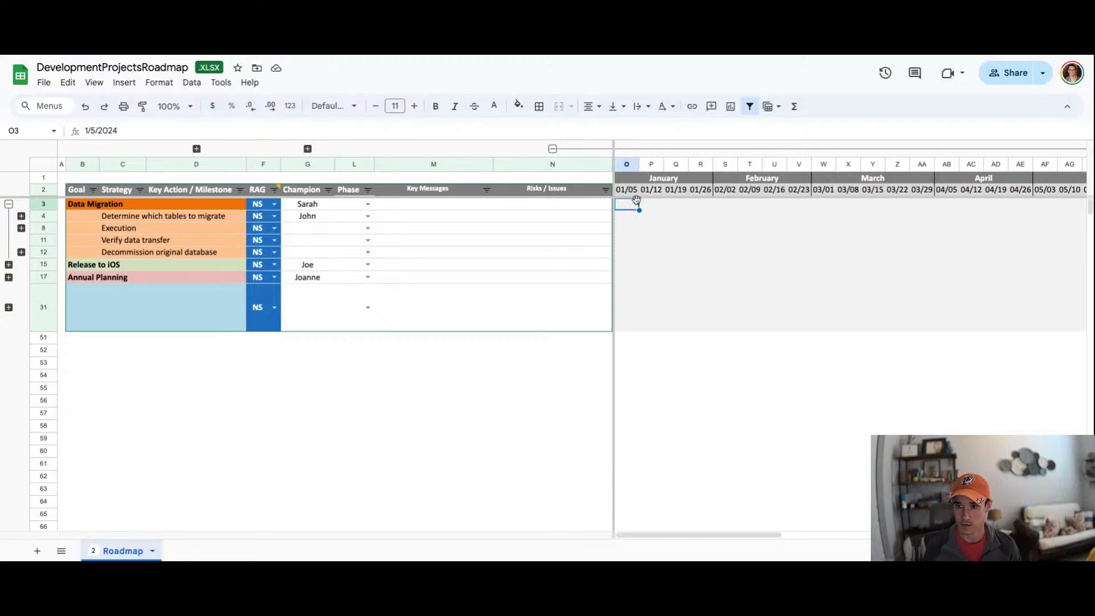
scroll(705, 220, right, 5)
scroll(706, 220, right, 8)
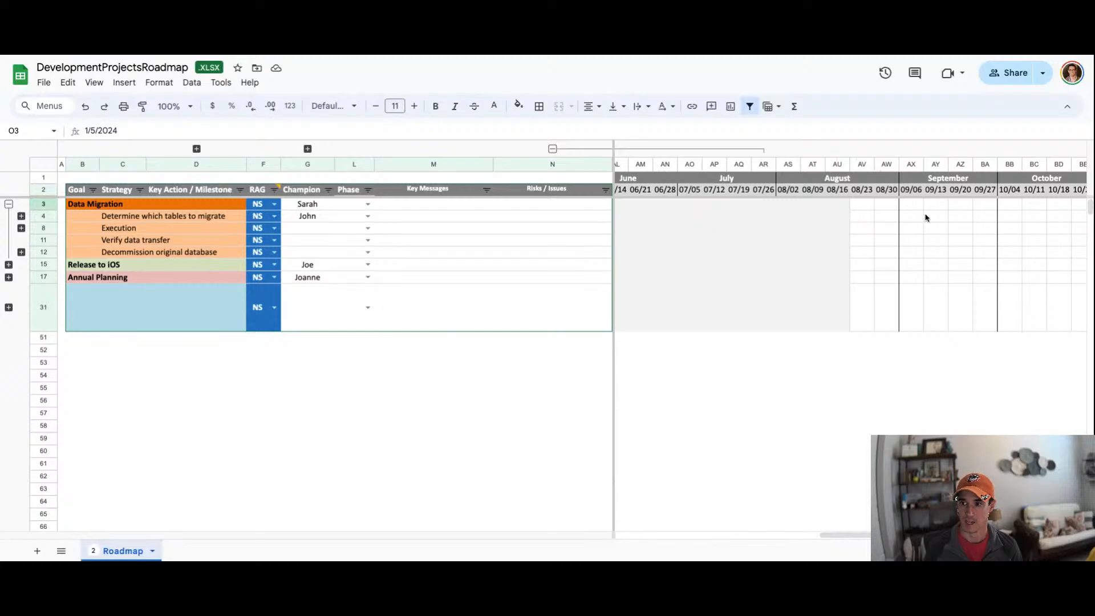
scroll(870, 247, right, 2)
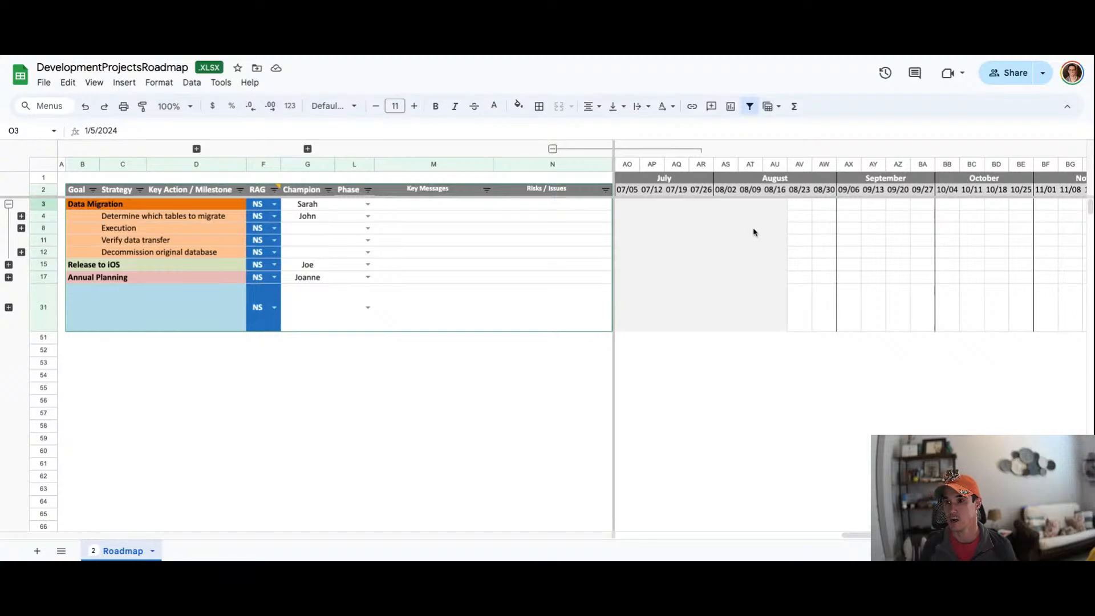
click(552, 149)
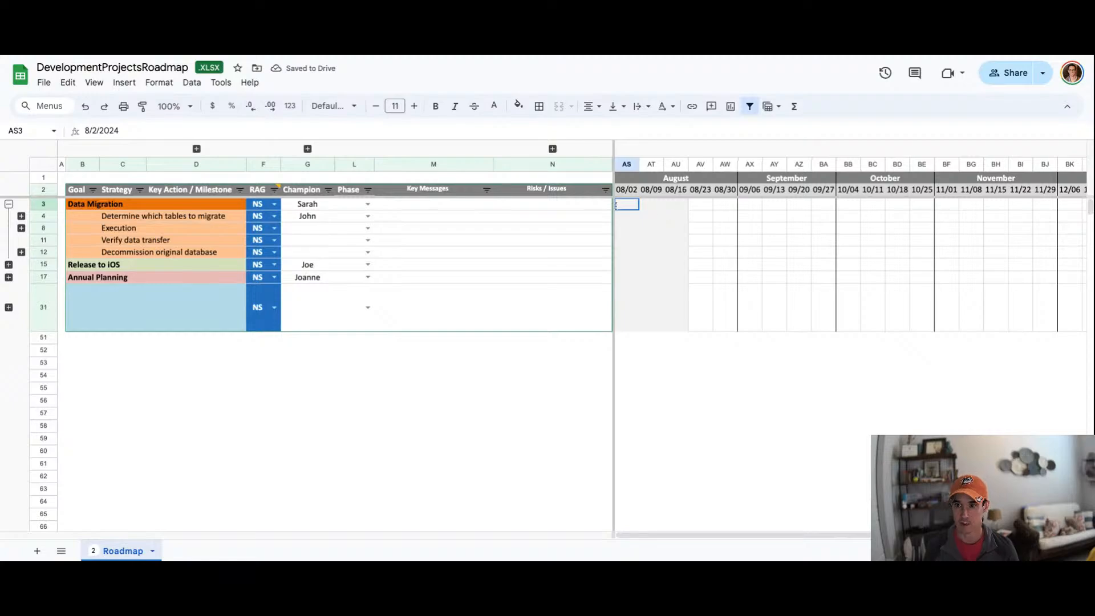
click(553, 150)
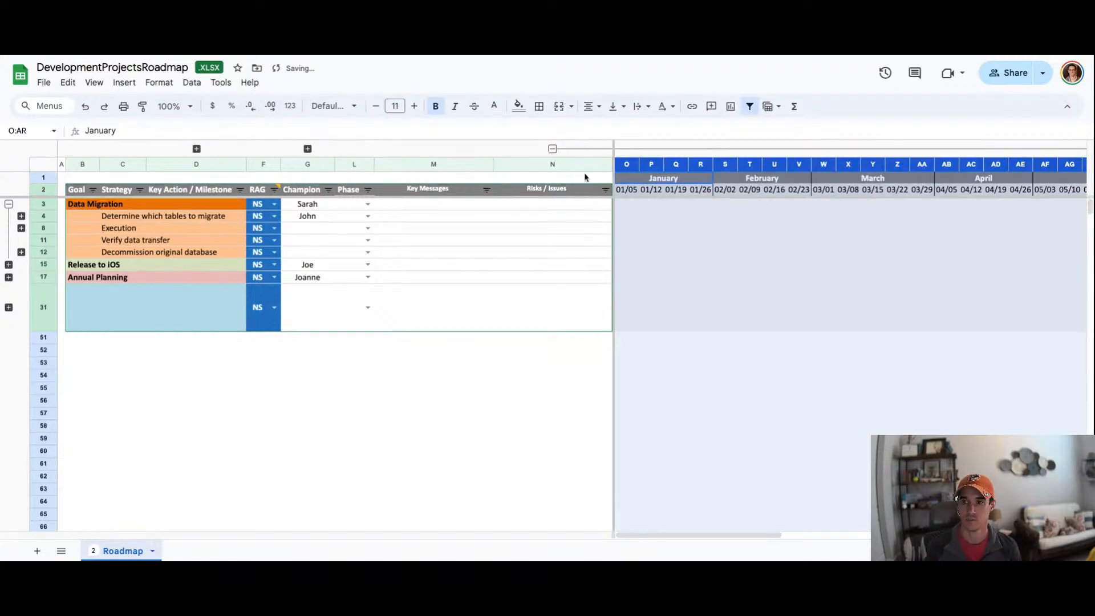
click(552, 148)
click(656, 204)
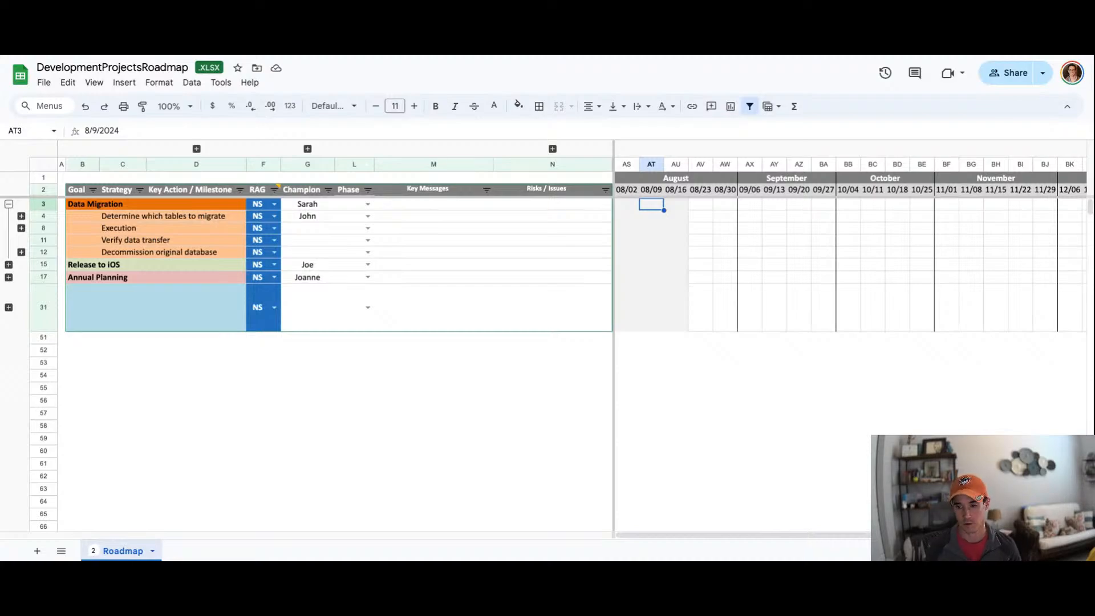
Step: Select the Key Messages and Risks / Issues columns to examine them
scroll(293, 228, down, 1)
scroll(285, 228, up, 1)
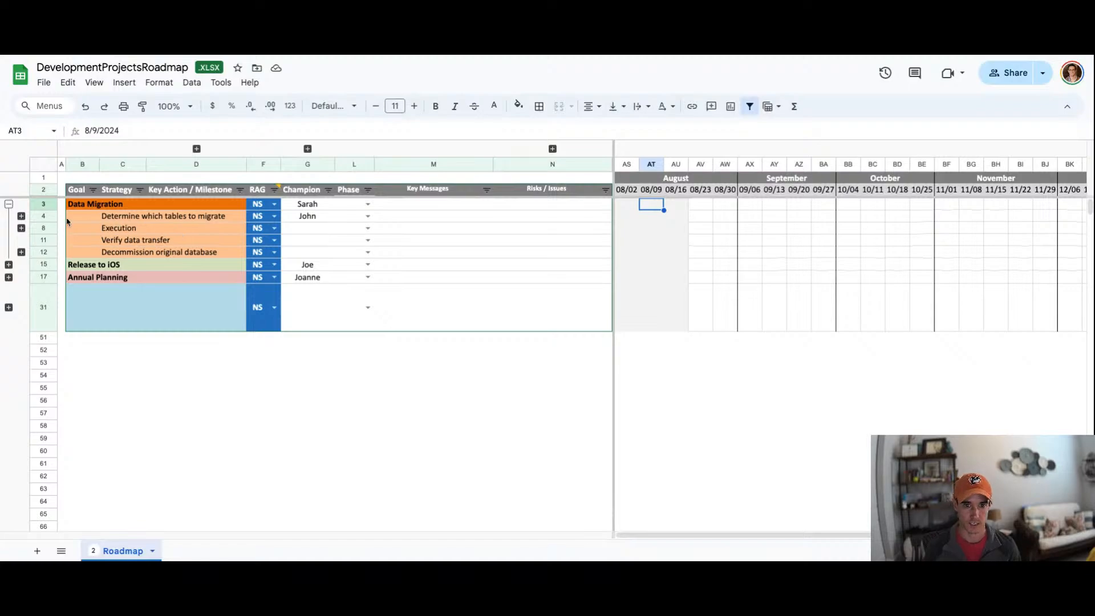
click(86, 218)
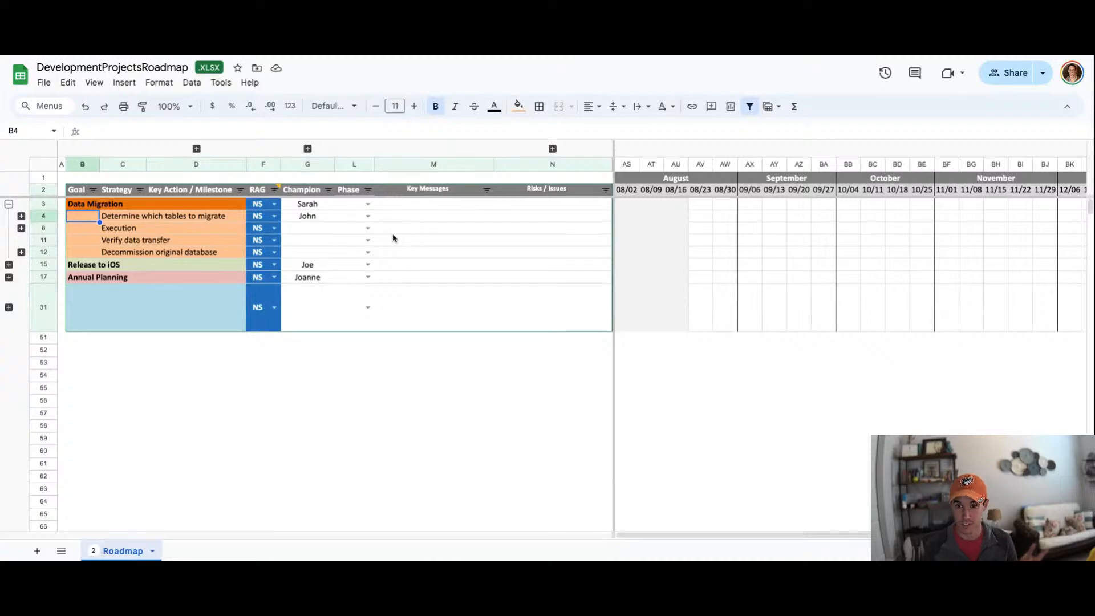
scroll(422, 217, down, 1)
scroll(440, 228, up, 1)
click(443, 169)
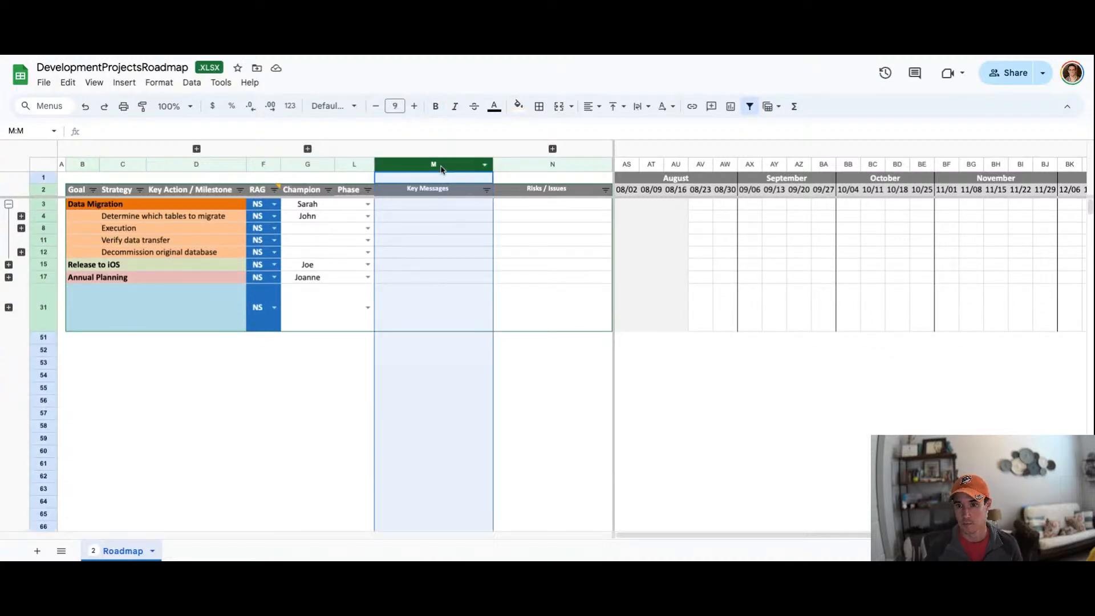
click(524, 166)
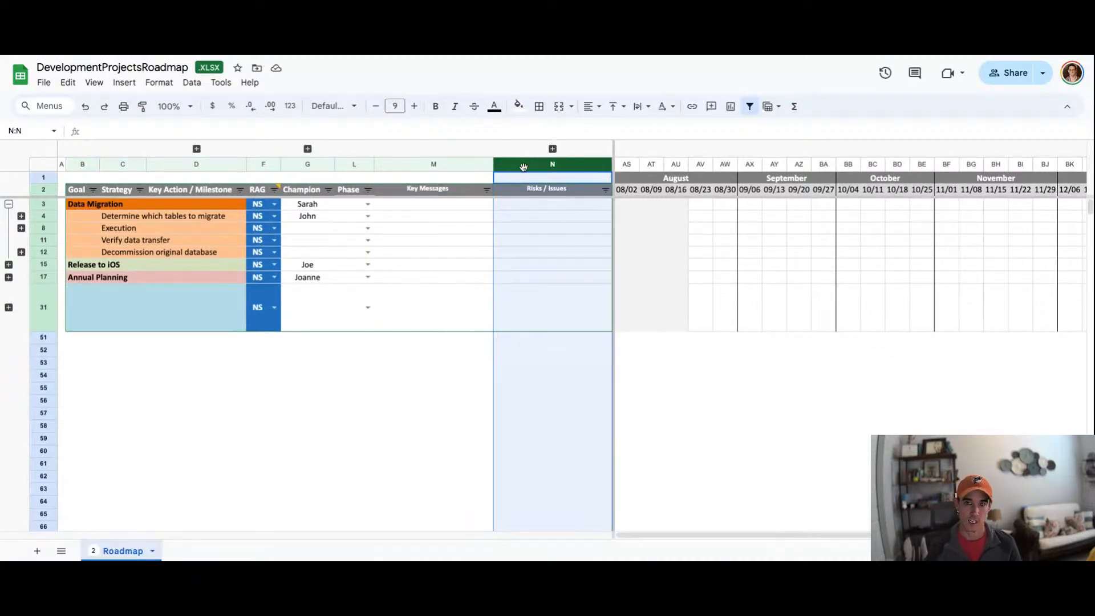
click(433, 209)
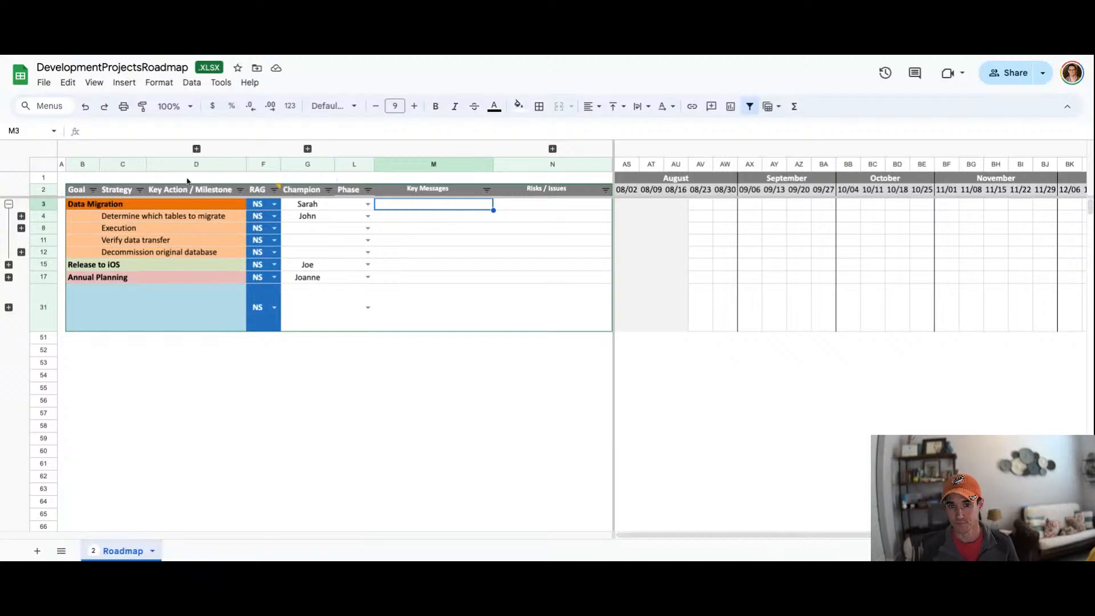
Step: Expand the key action rows under Decommission original database, Execution and Determine which tables to migrate
click(128, 227)
click(139, 217)
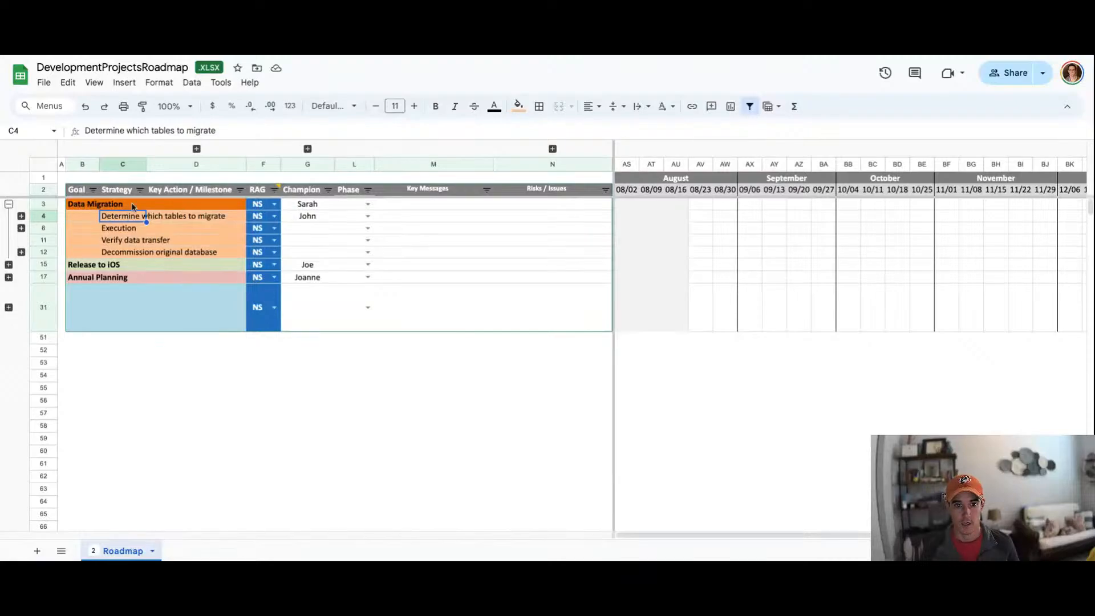
click(22, 252)
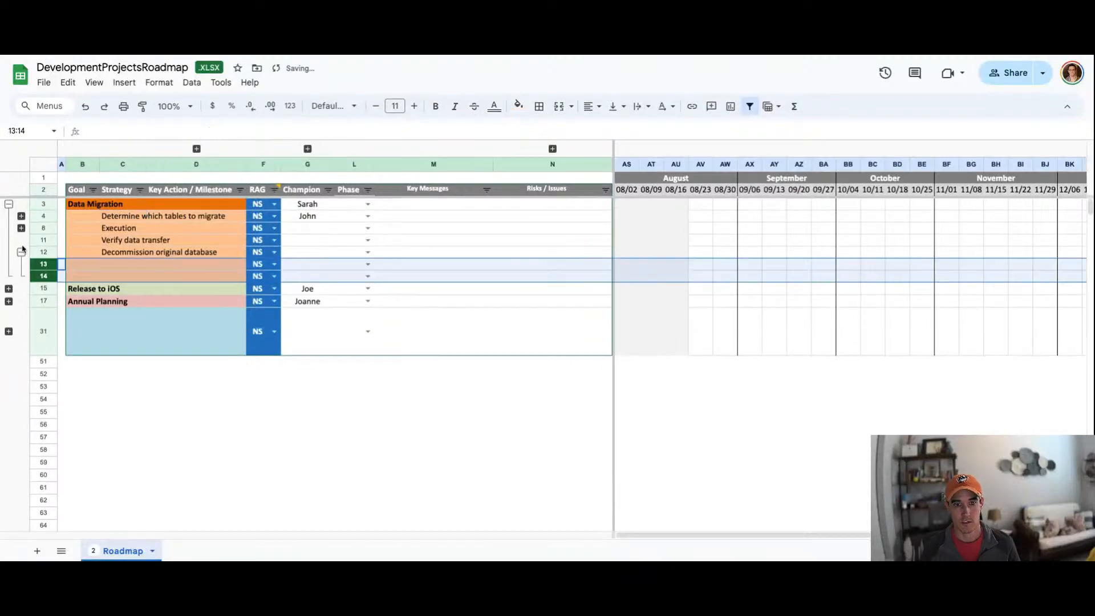
click(21, 228)
click(21, 215)
click(171, 240)
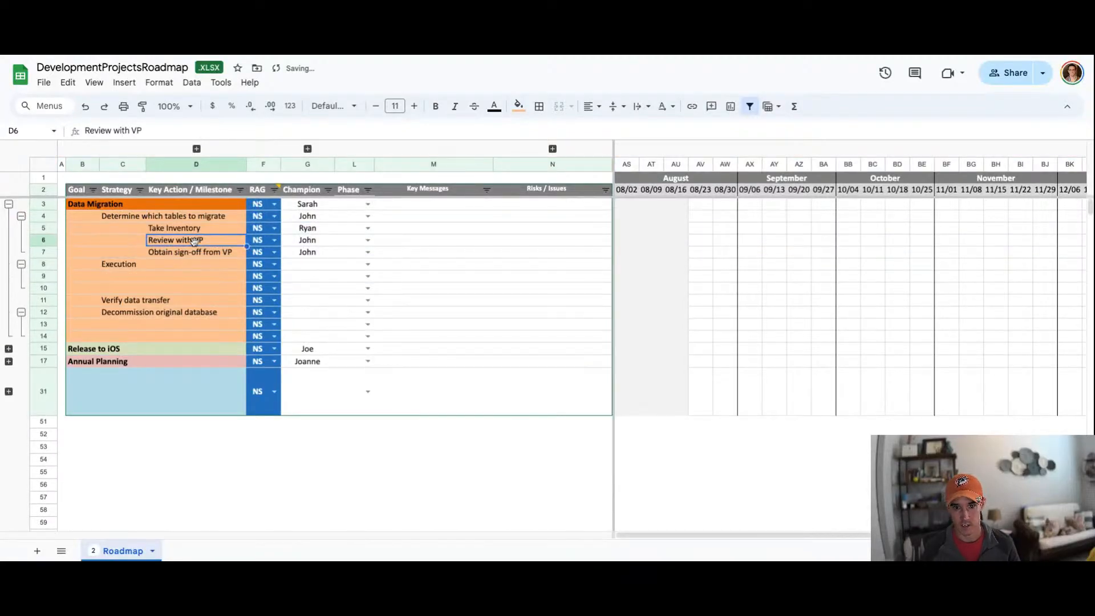
Step: Expand the hidden Prior RAG column next to the RAG column
drag(117, 218, 219, 257)
click(199, 219)
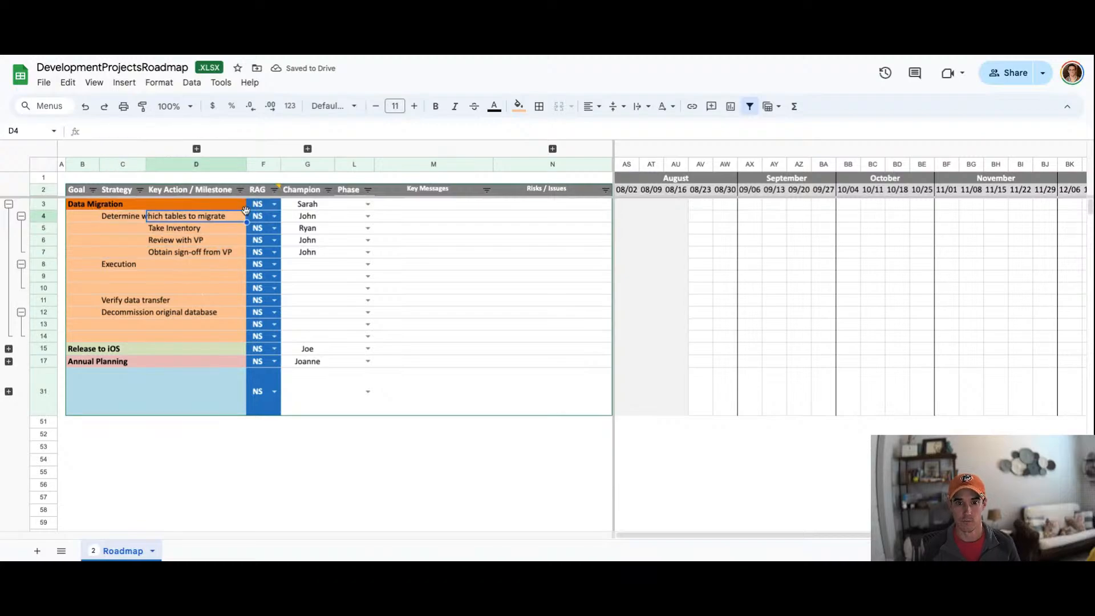
click(196, 148)
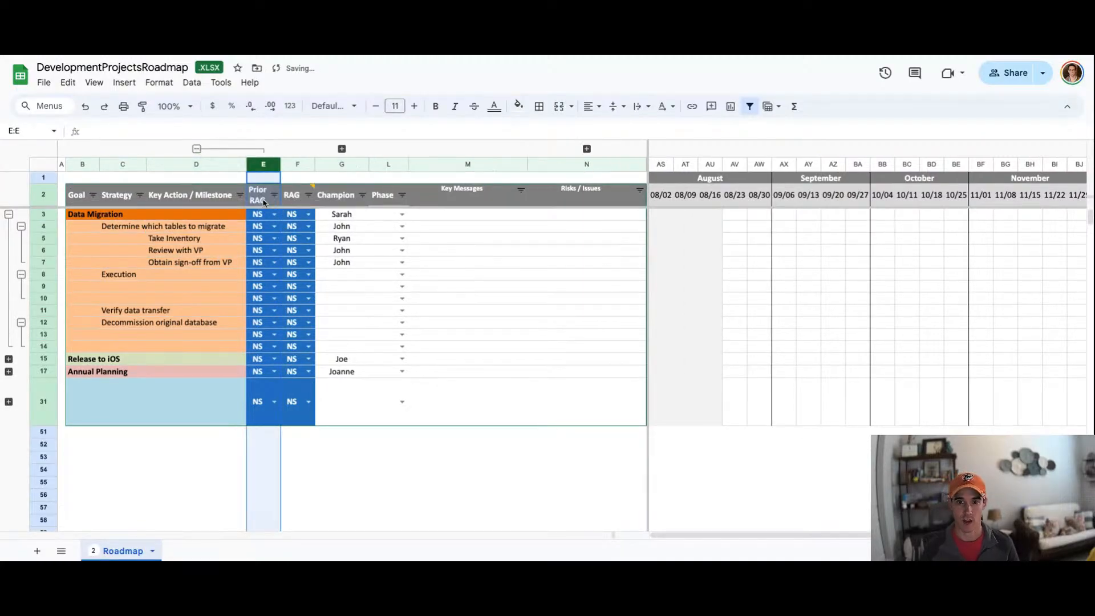
Step: Read the RAG status legend in the note attached to the Prior RAG header
click(263, 203)
mouse_move(290, 203)
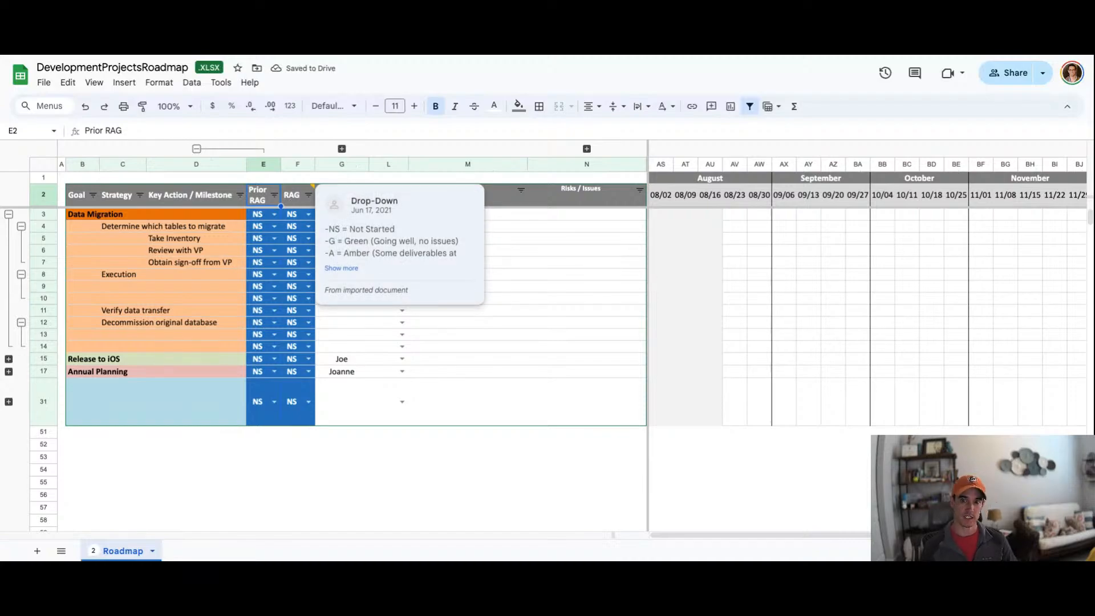
click(345, 269)
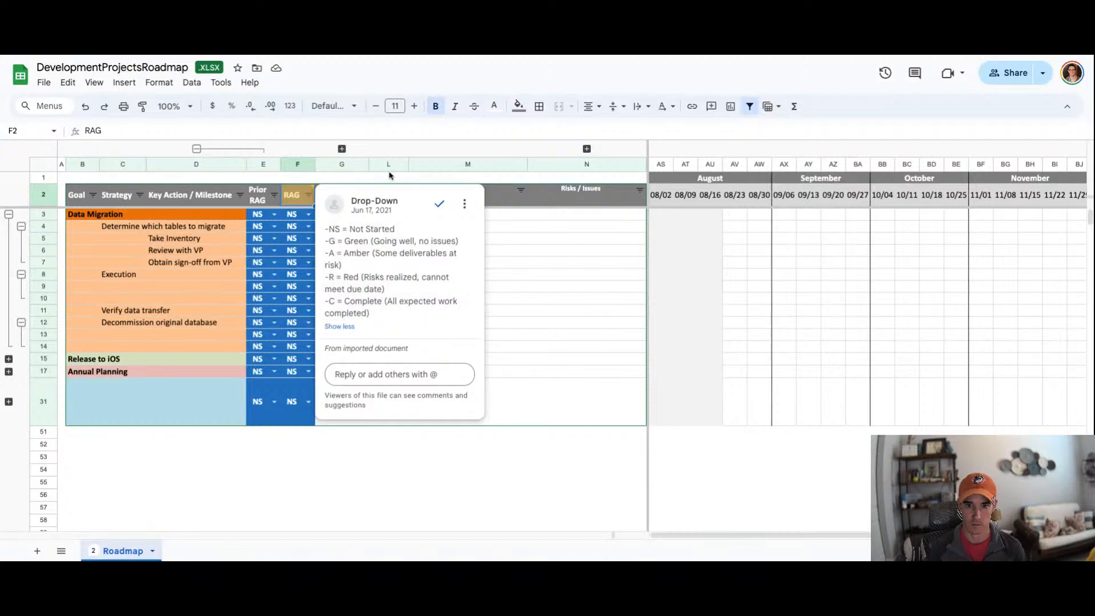
click(263, 228)
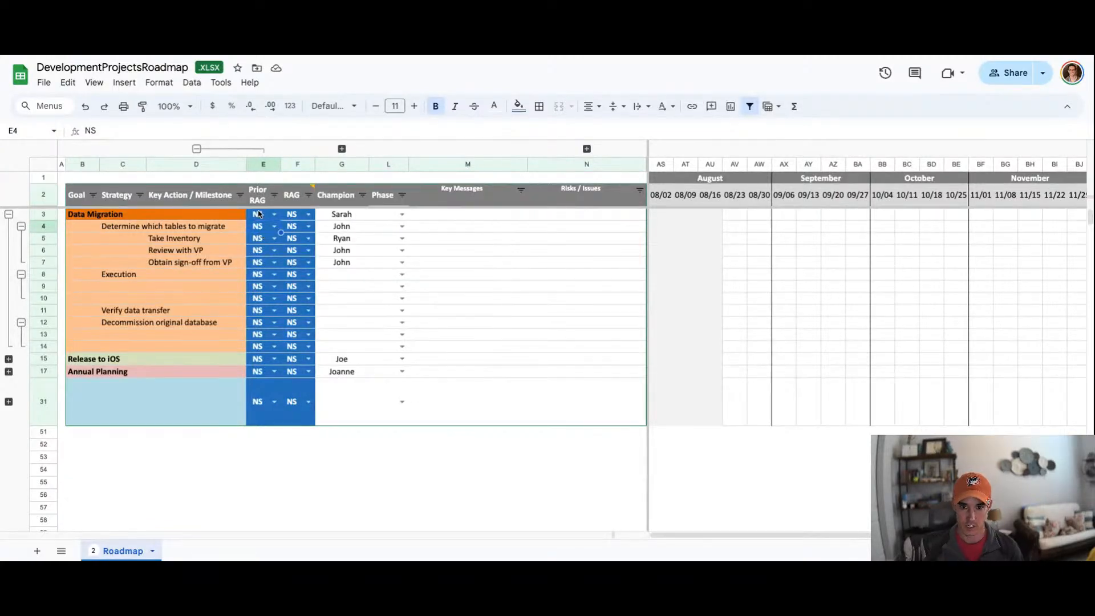
click(258, 205)
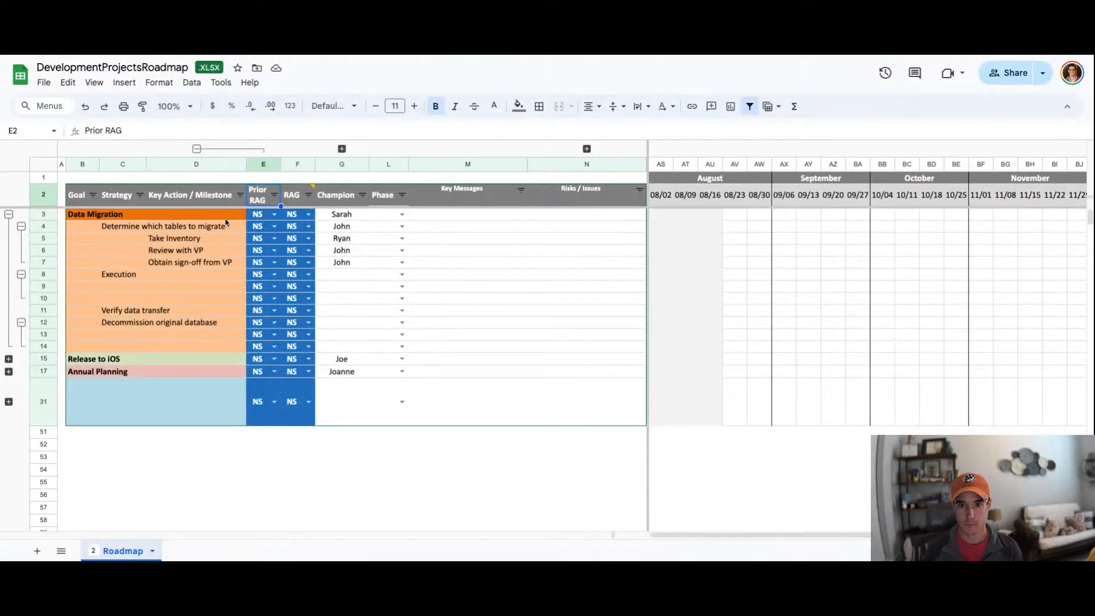
Step: Set both the Prior RAG and RAG status of the Data Migration goal to A
click(274, 215)
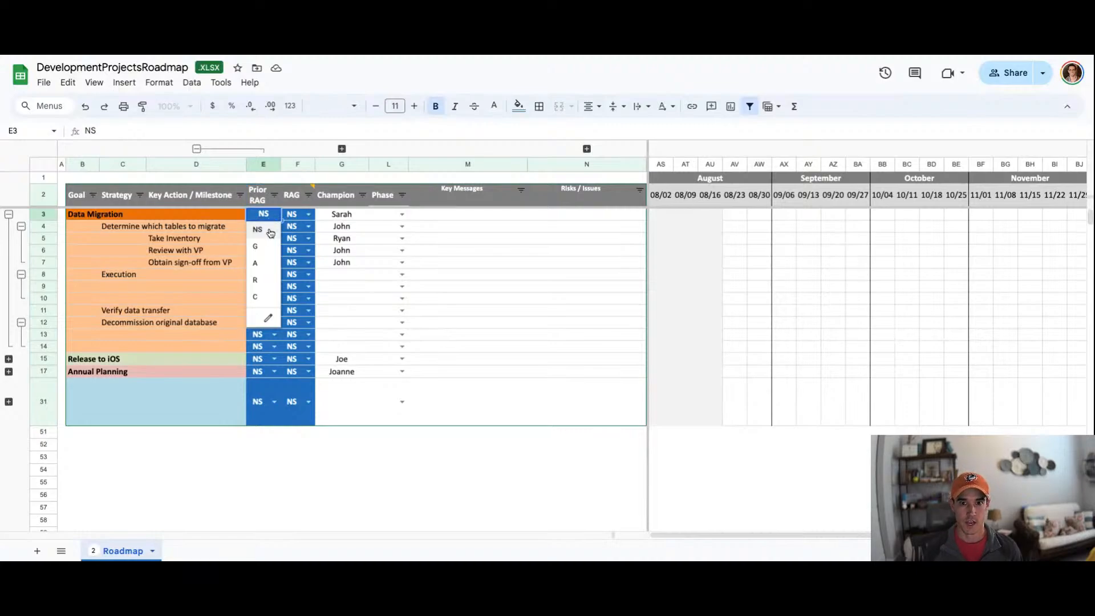
click(261, 265)
click(308, 215)
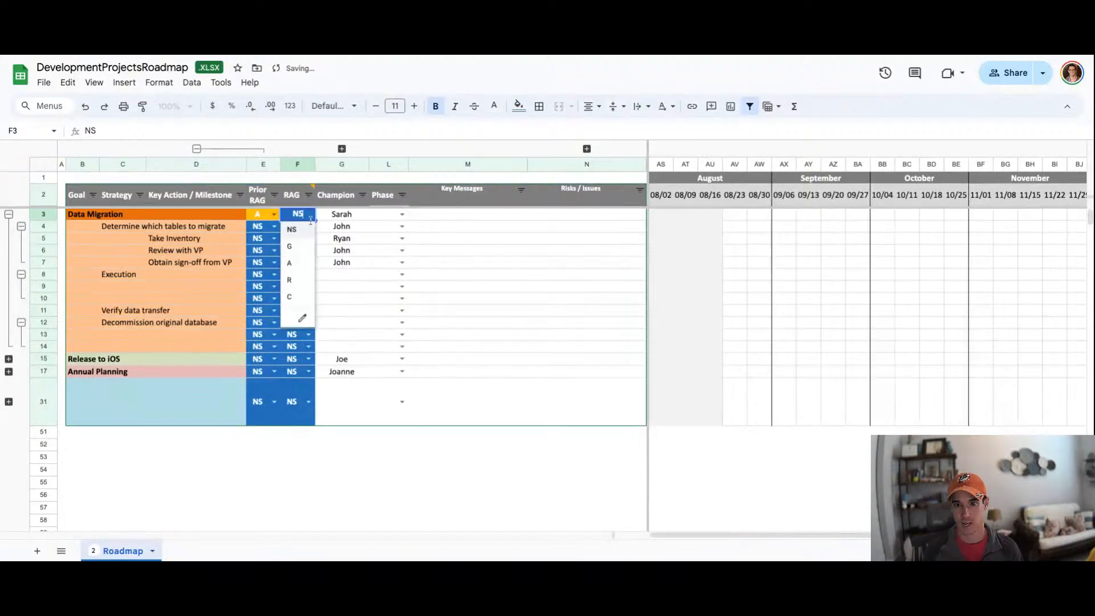
click(303, 263)
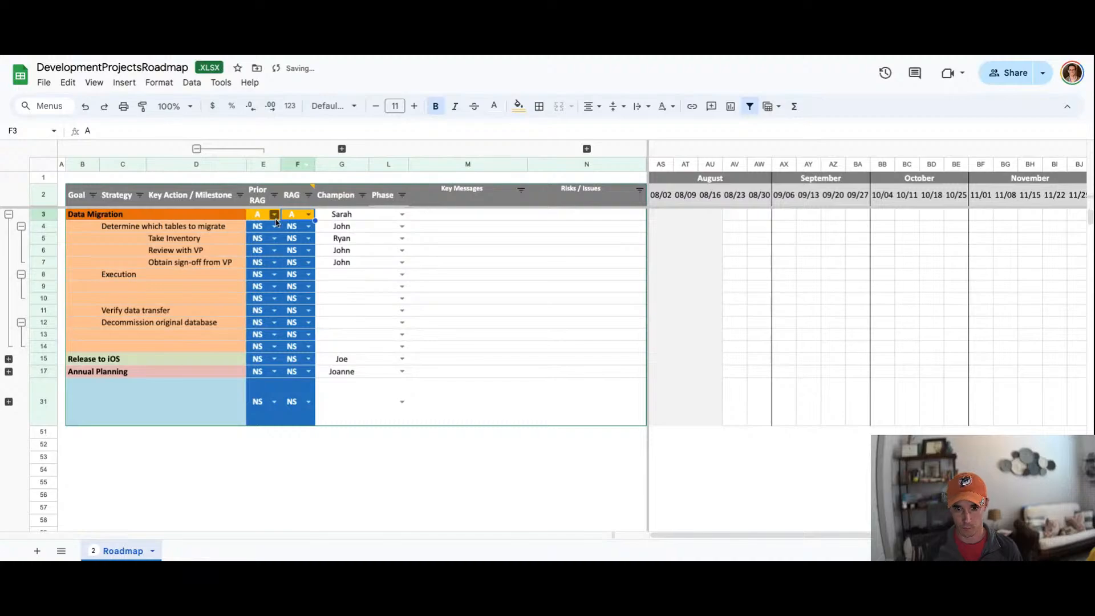
Step: Set Determine which tables to migrate to a Prior RAG of G and a RAG of A
click(264, 230)
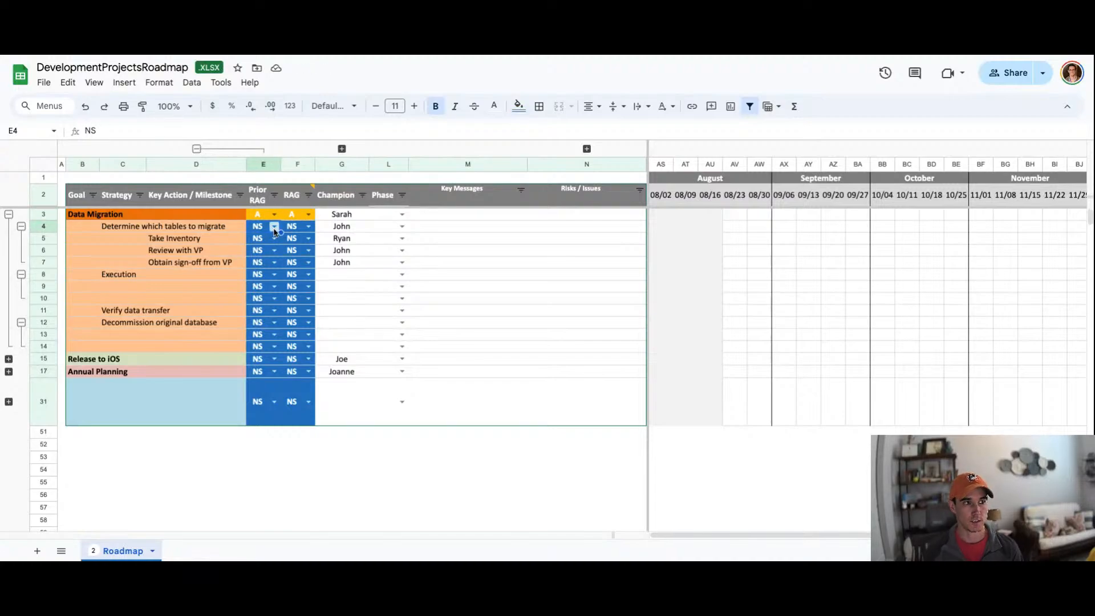
click(274, 228)
click(281, 268)
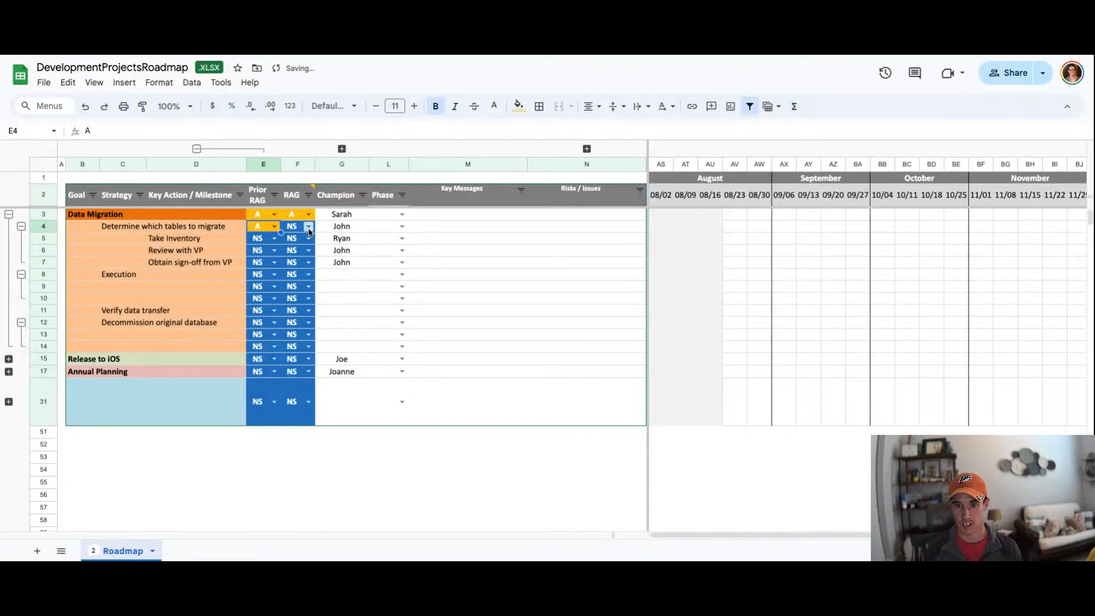
click(308, 226)
click(295, 269)
click(262, 229)
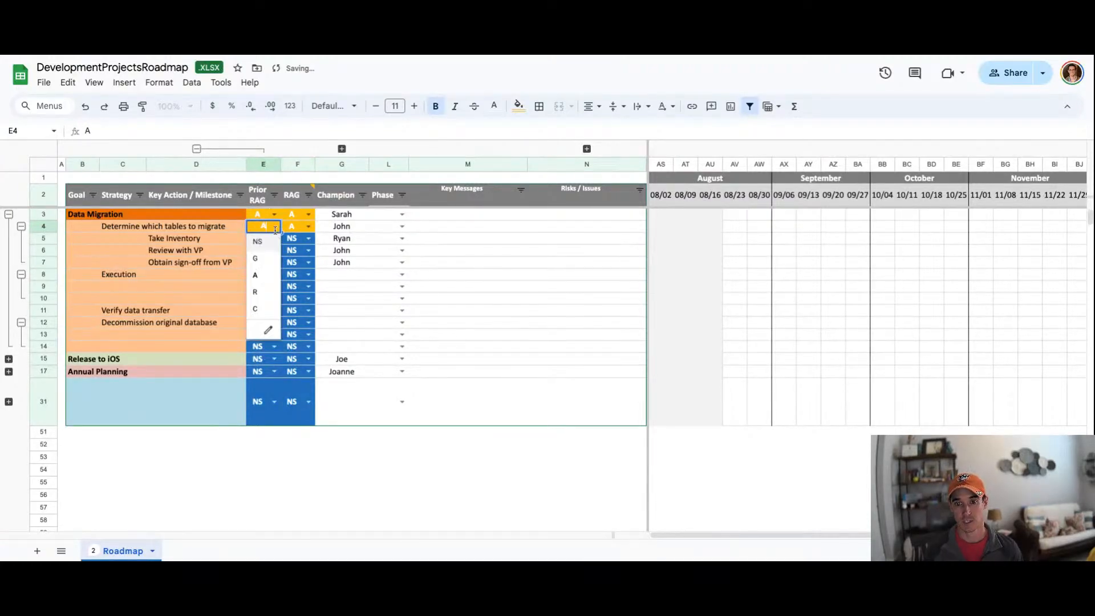
click(263, 262)
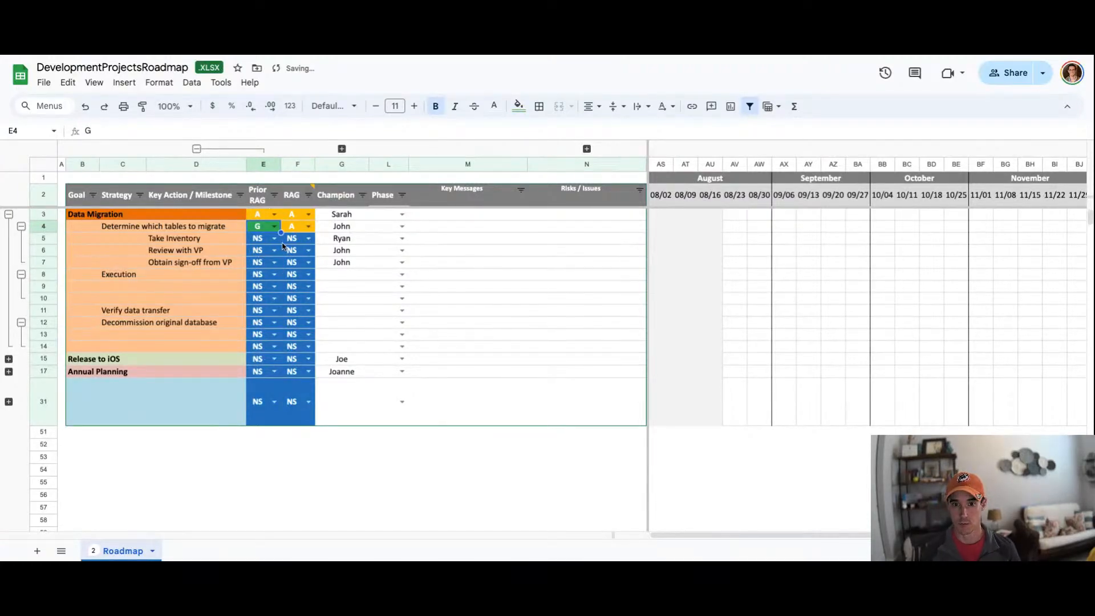
Step: Set both the Prior RAG and RAG status of Take Inventory to C
click(274, 238)
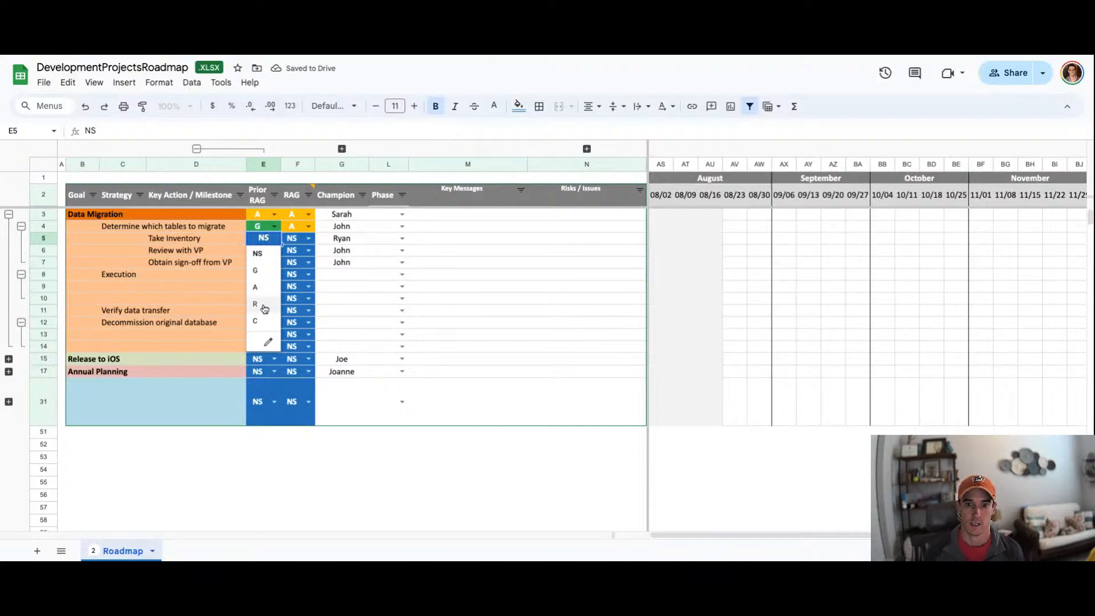
click(256, 320)
click(308, 237)
click(304, 323)
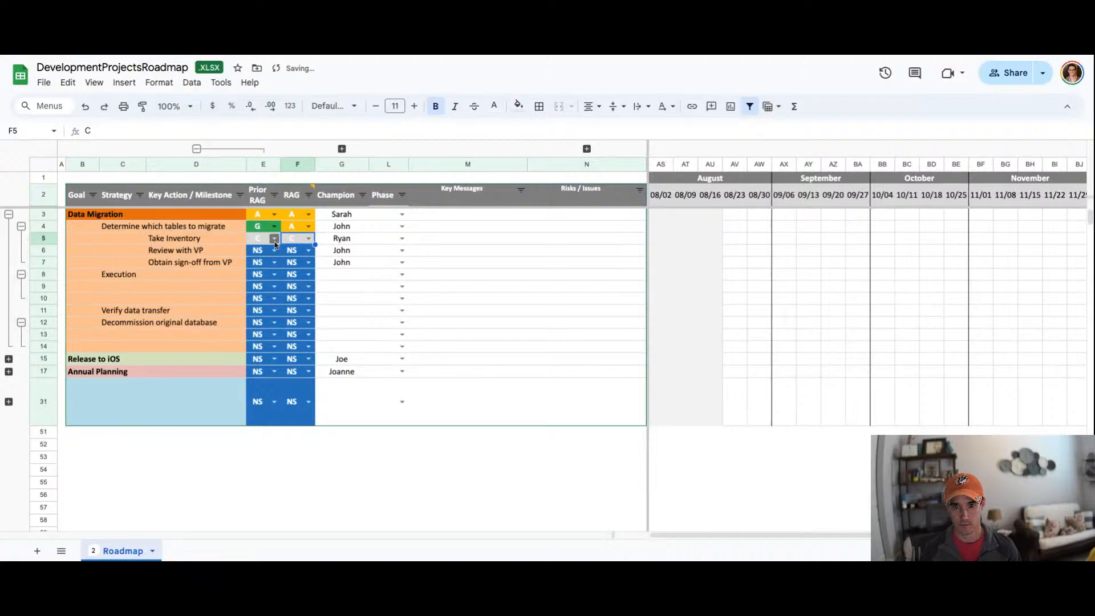
Step: Set the RAG status of Review with VP to A and collapse the Prior RAG column
click(308, 250)
click(303, 301)
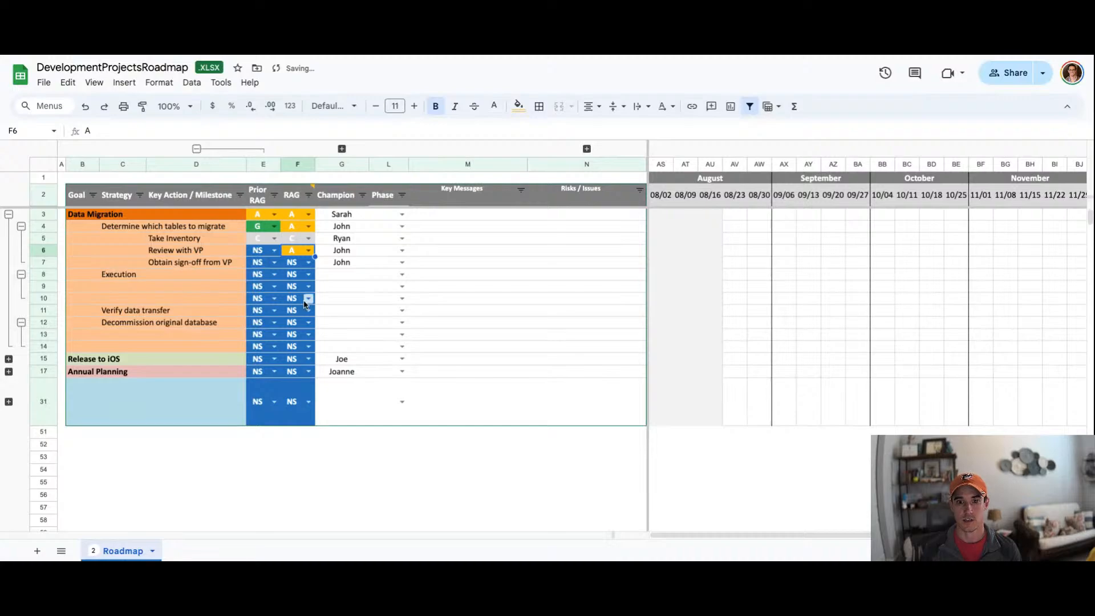
click(196, 148)
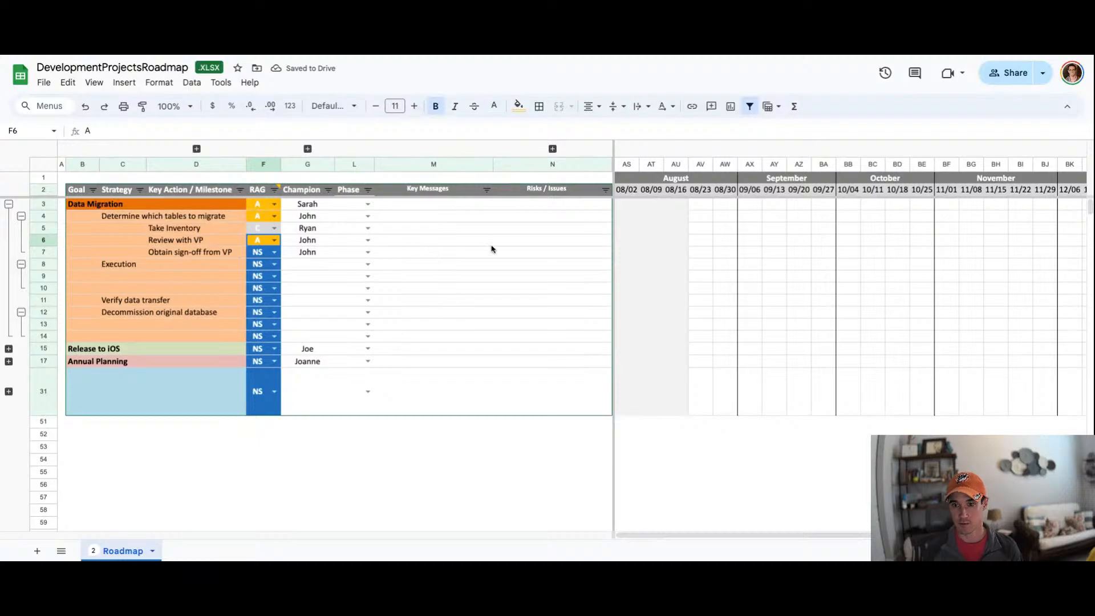
Step: Enter '-John out sick' in Risks / Issues for the Review with VP row
click(520, 242)
key(Return)
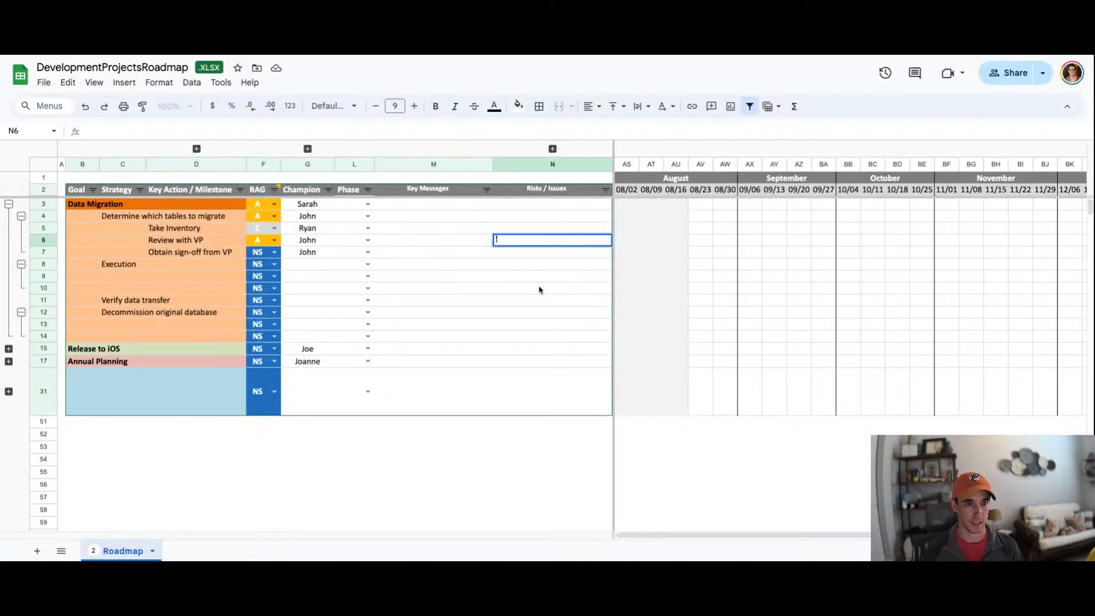
text('-John)
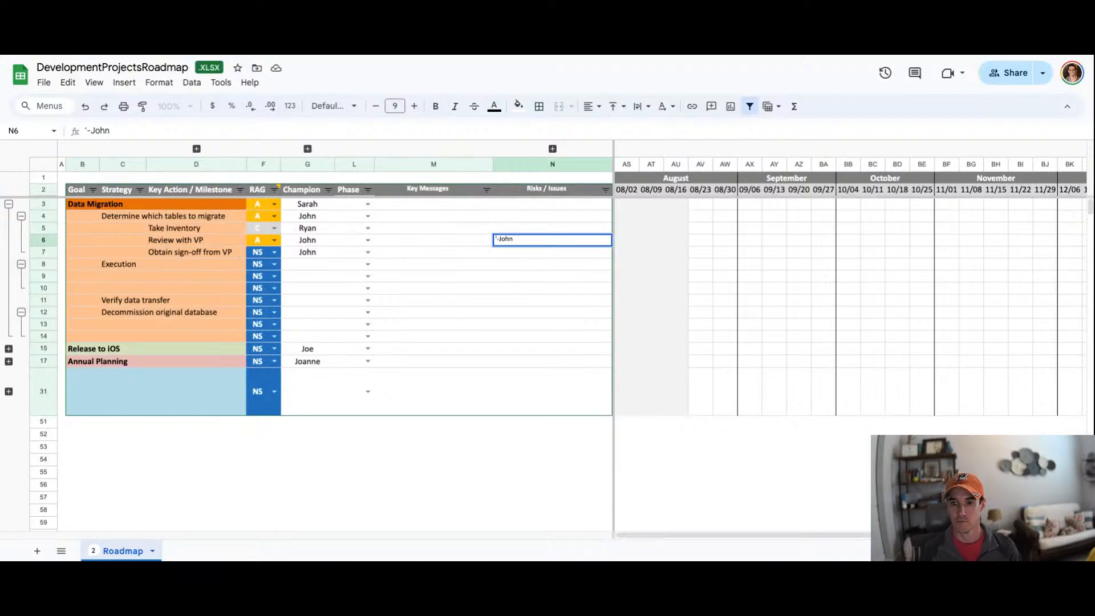
text( outs)
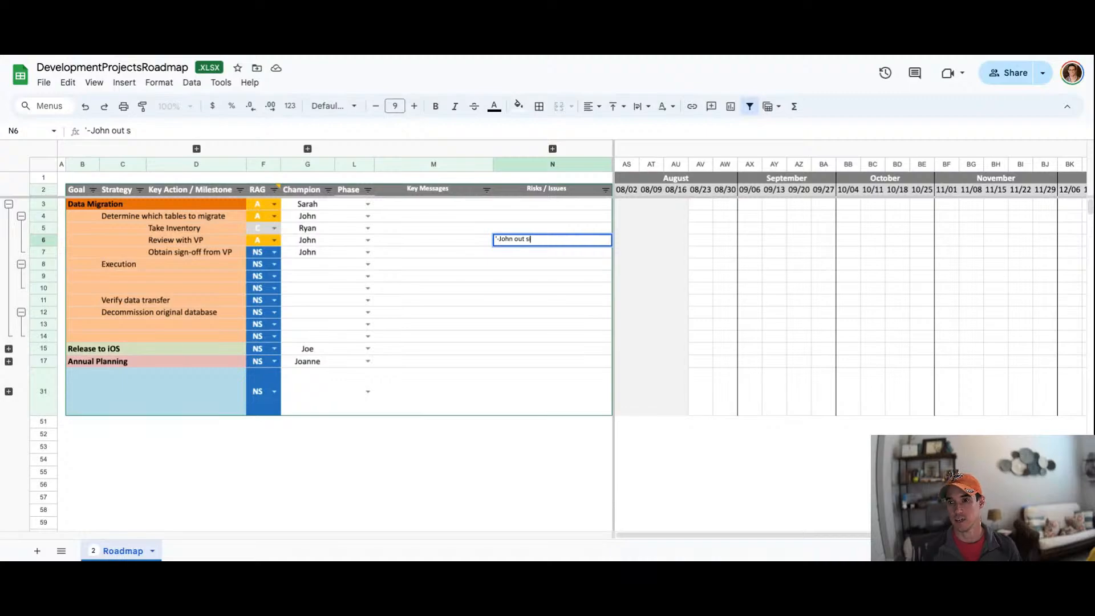
text(ick)
key(Return)
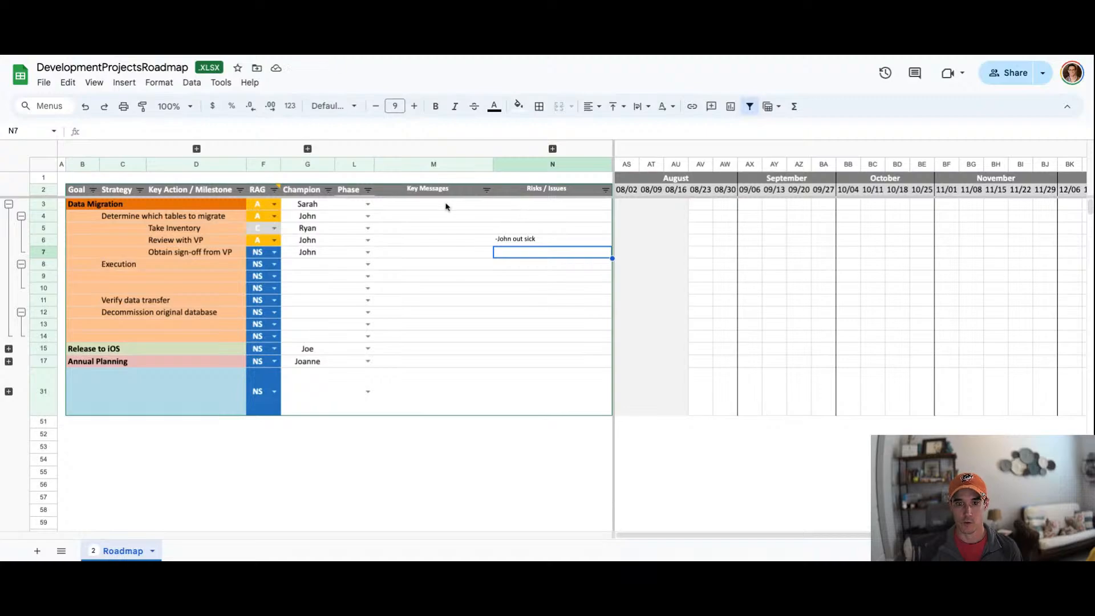
drag(185, 241, 626, 244)
click(21, 216)
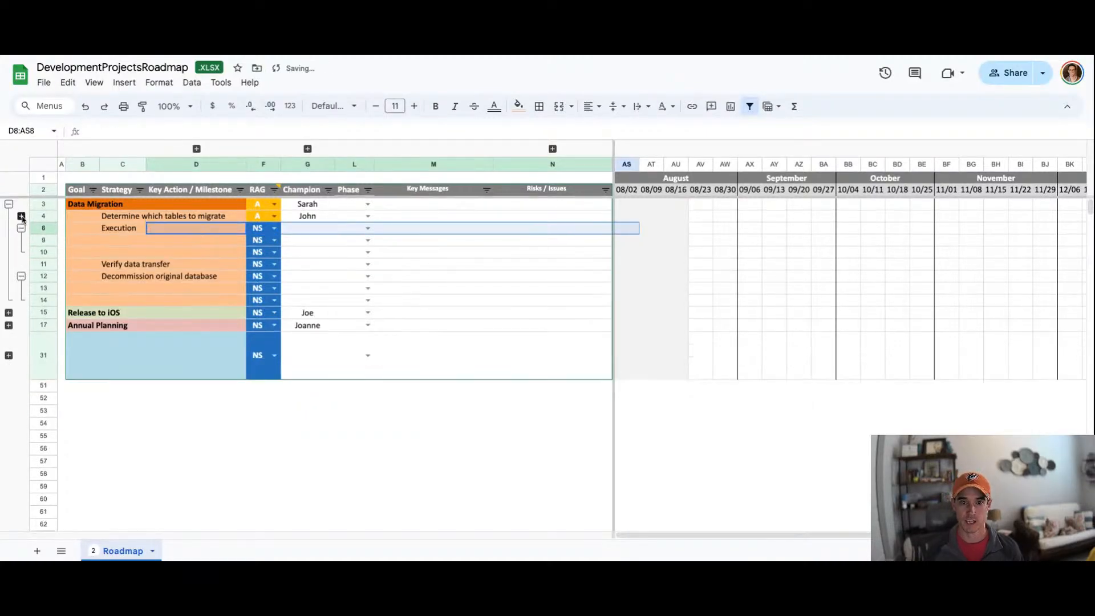
click(176, 220)
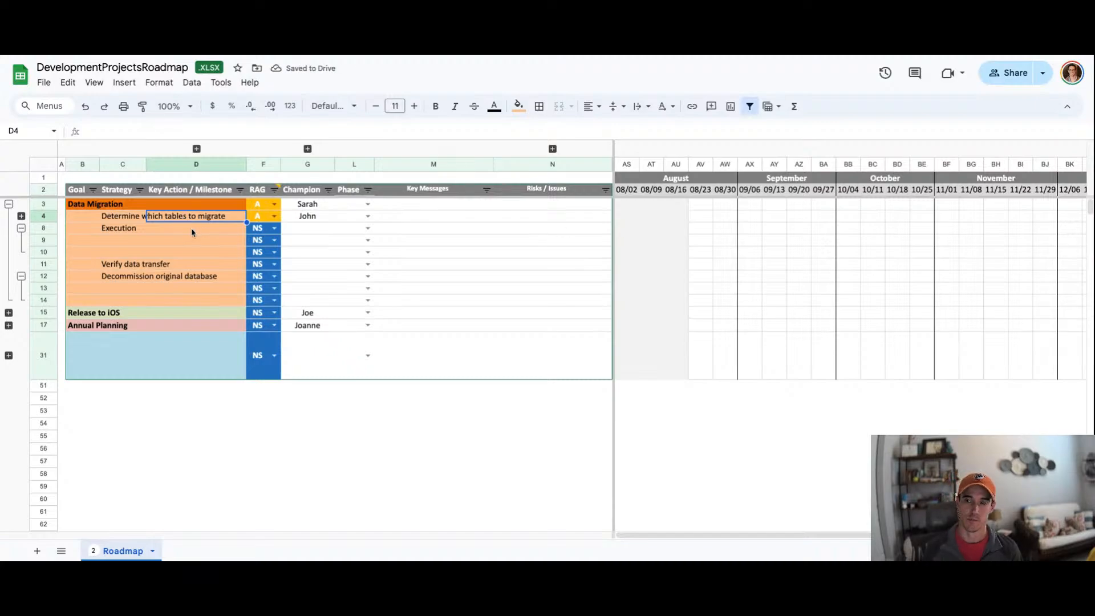
click(21, 216)
Step: Collapse the Execution and Decommission original database groups, then the whole Data Migration goal
click(511, 242)
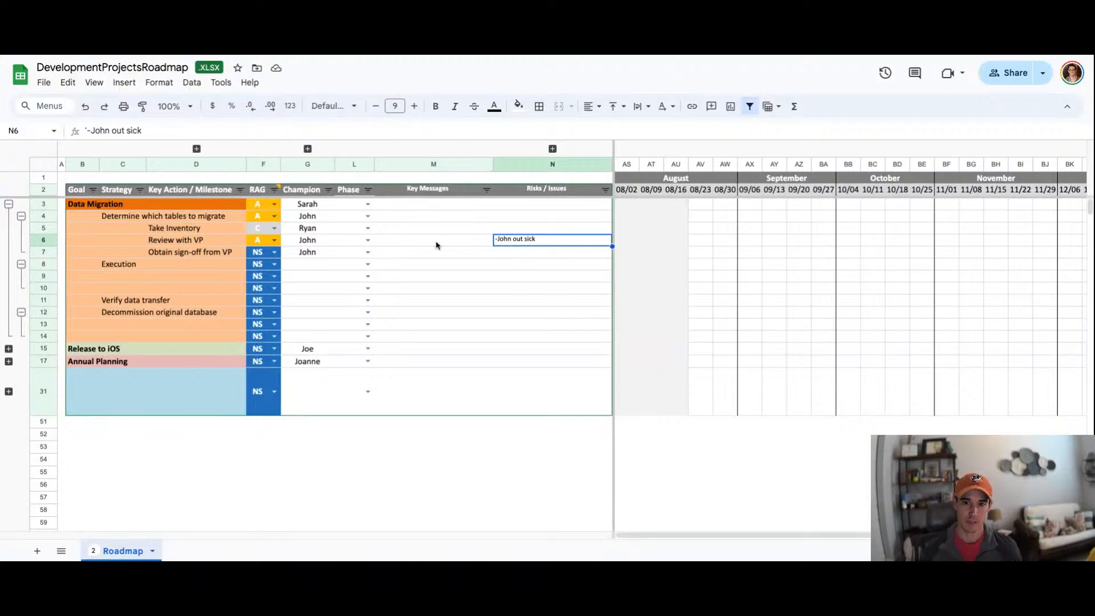
click(21, 216)
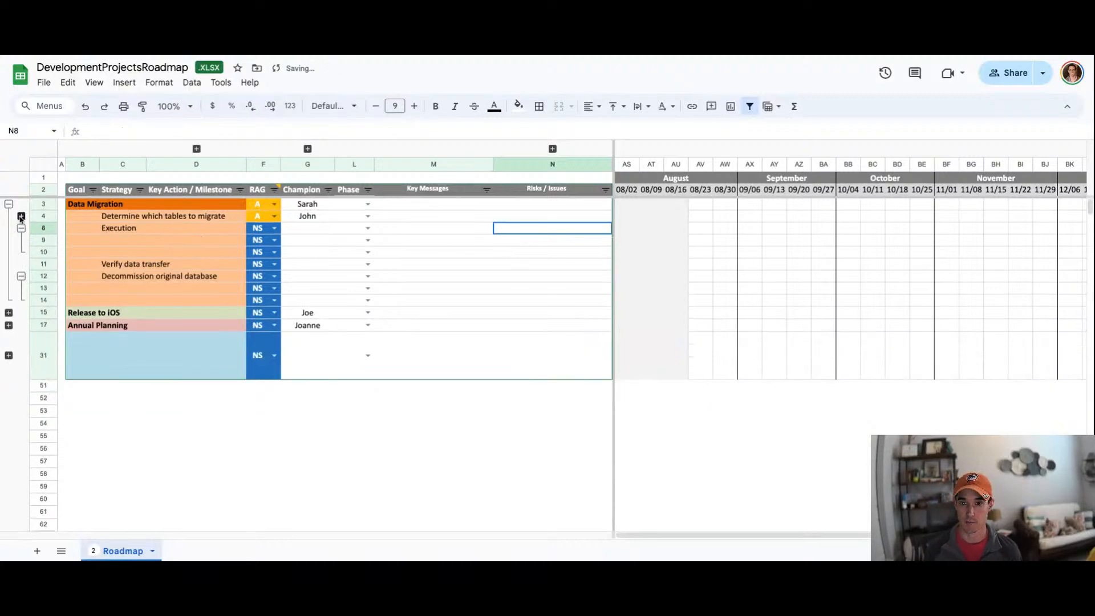
click(78, 206)
click(21, 228)
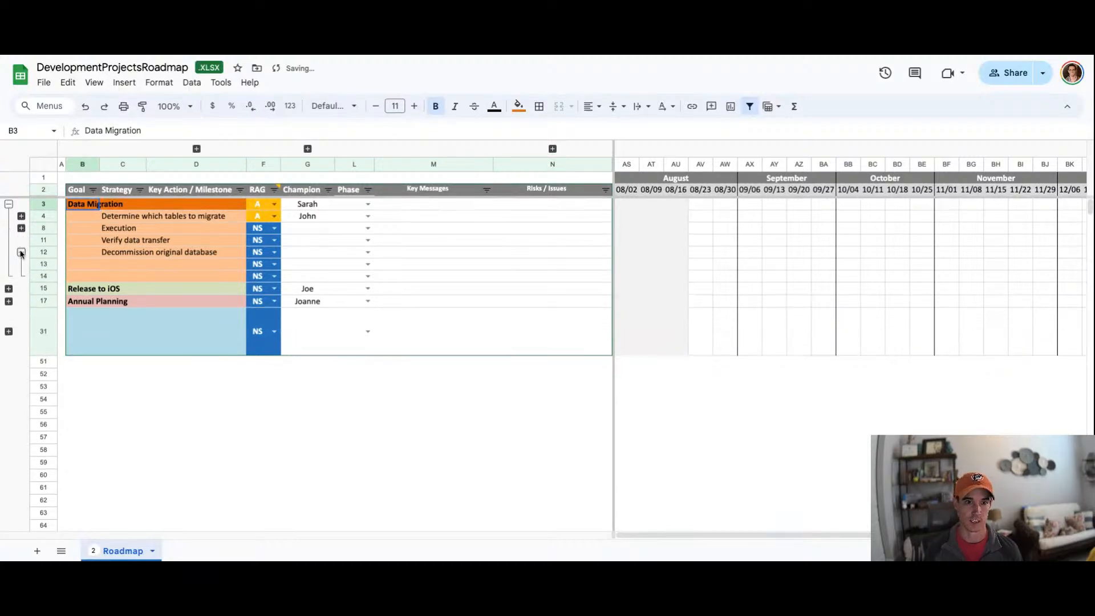
click(21, 252)
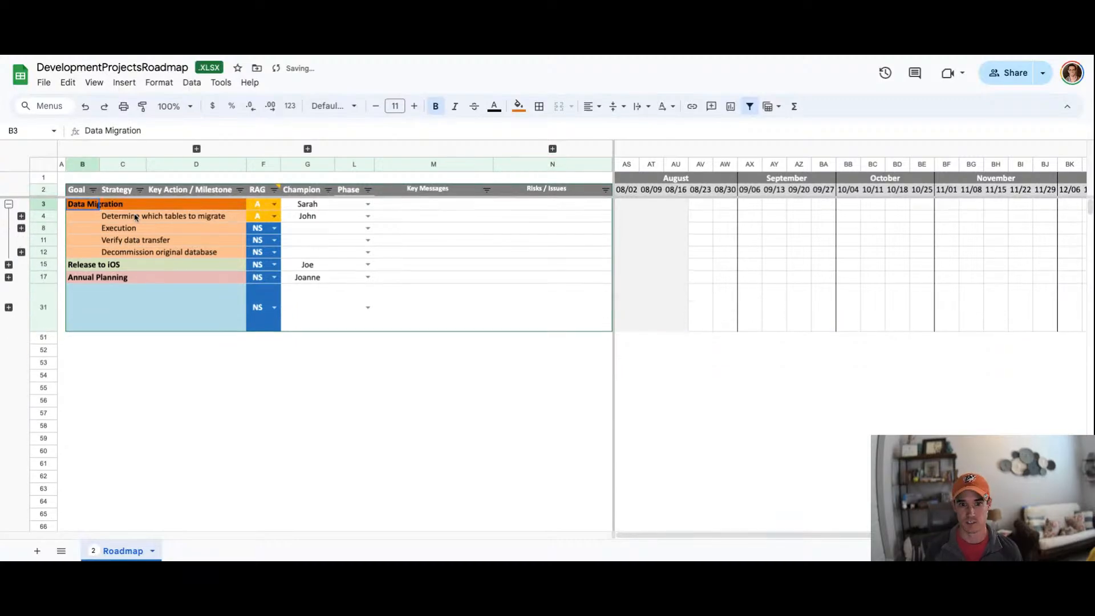
click(9, 204)
click(103, 217)
drag(82, 208, 600, 274)
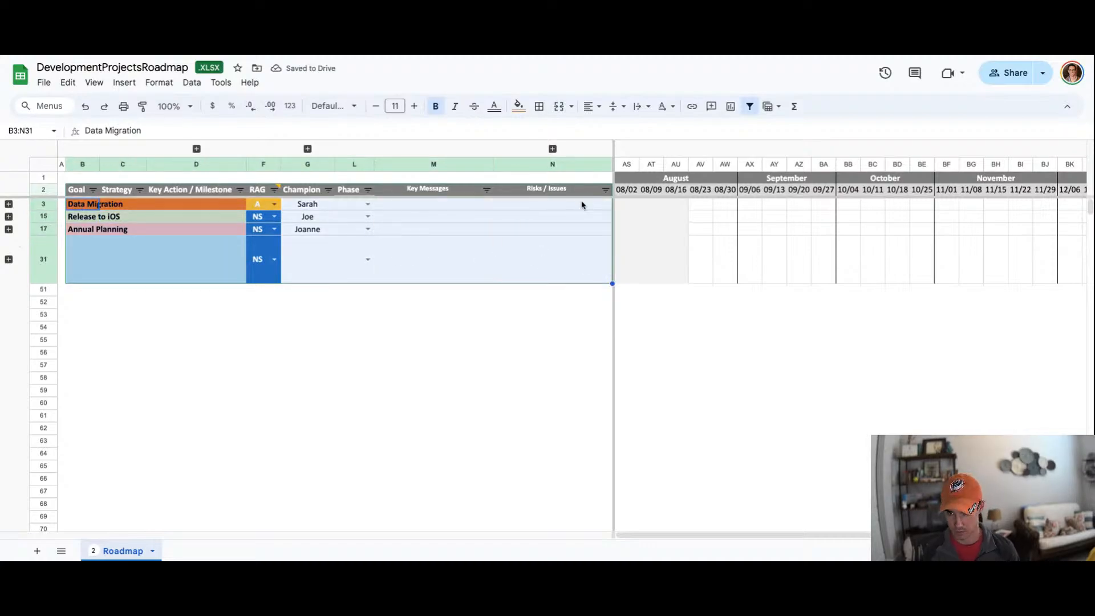
click(581, 205)
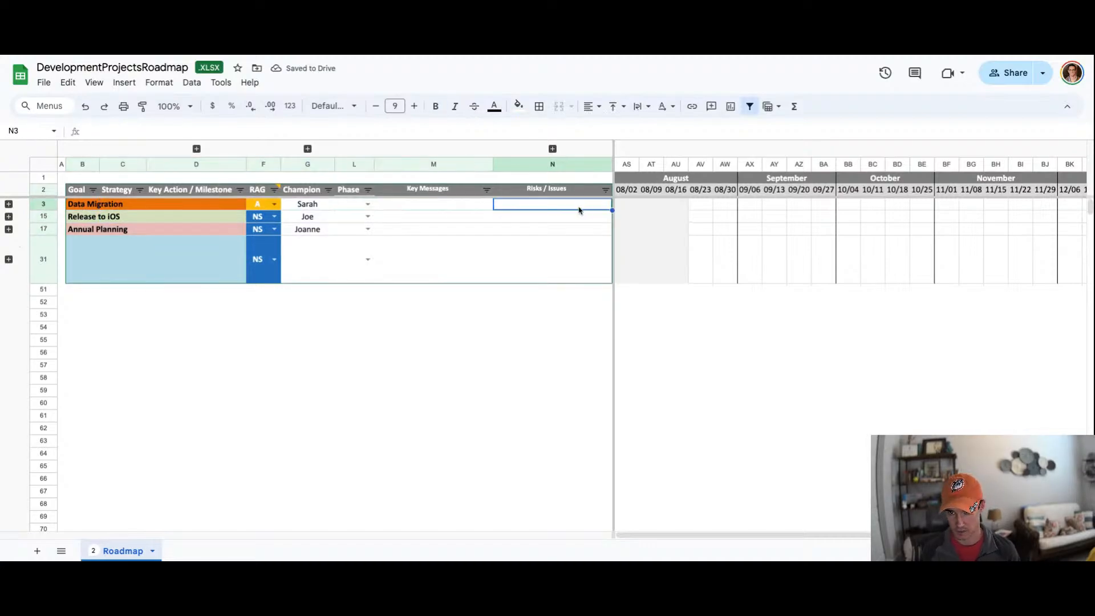
Step: Expand the Data Migration goal and the Determine which tables to migrate group again
click(8, 204)
click(108, 217)
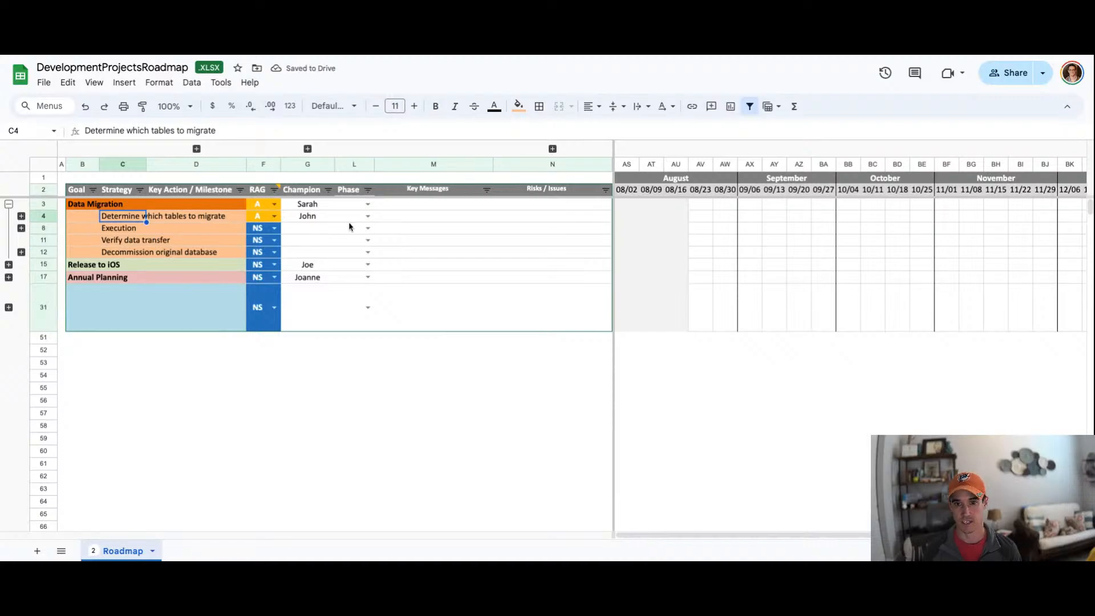
click(21, 215)
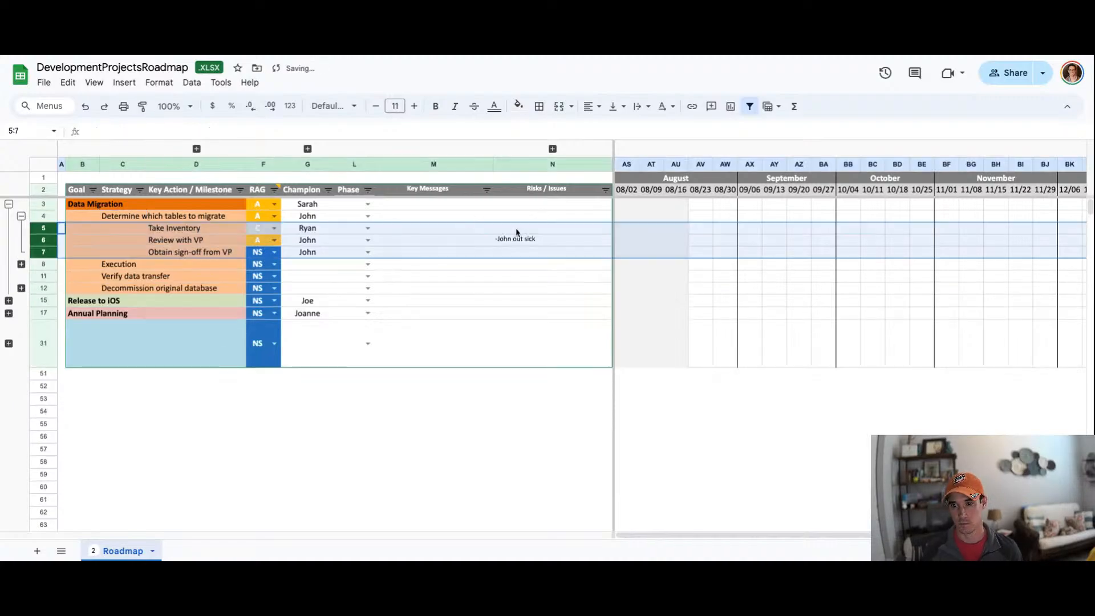
Step: Copy the '-John out sick' issue to the Determine which tables to migrate row and collapse its sub-rows
click(523, 242)
click(502, 218)
text(-John out sick)
click(21, 217)
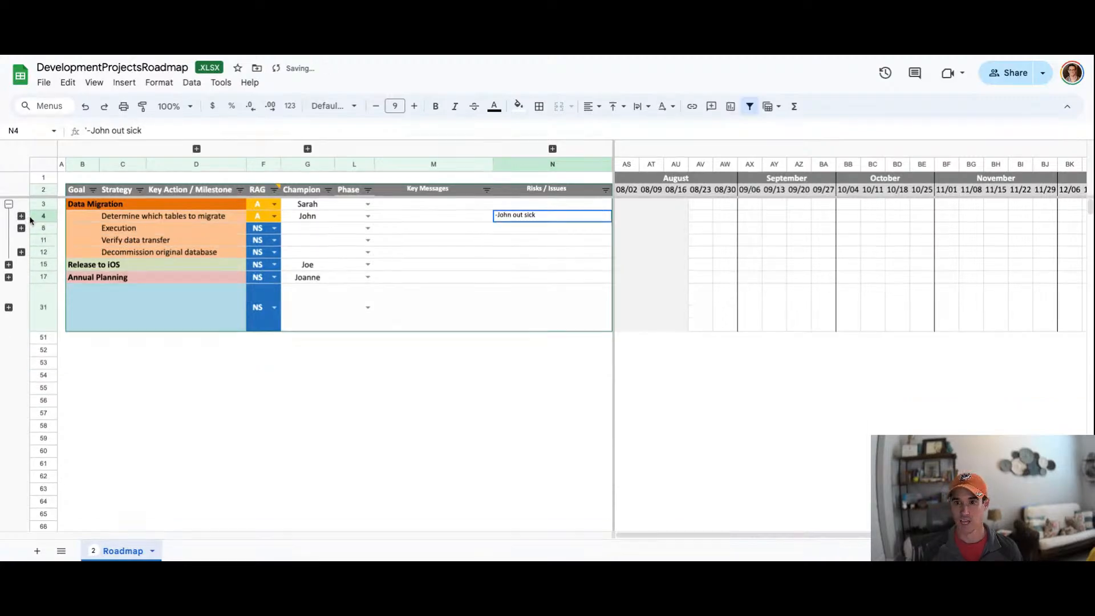
Step: Review the Determine which tables to migrate row's status, RAG legend and champion
click(122, 217)
click(273, 219)
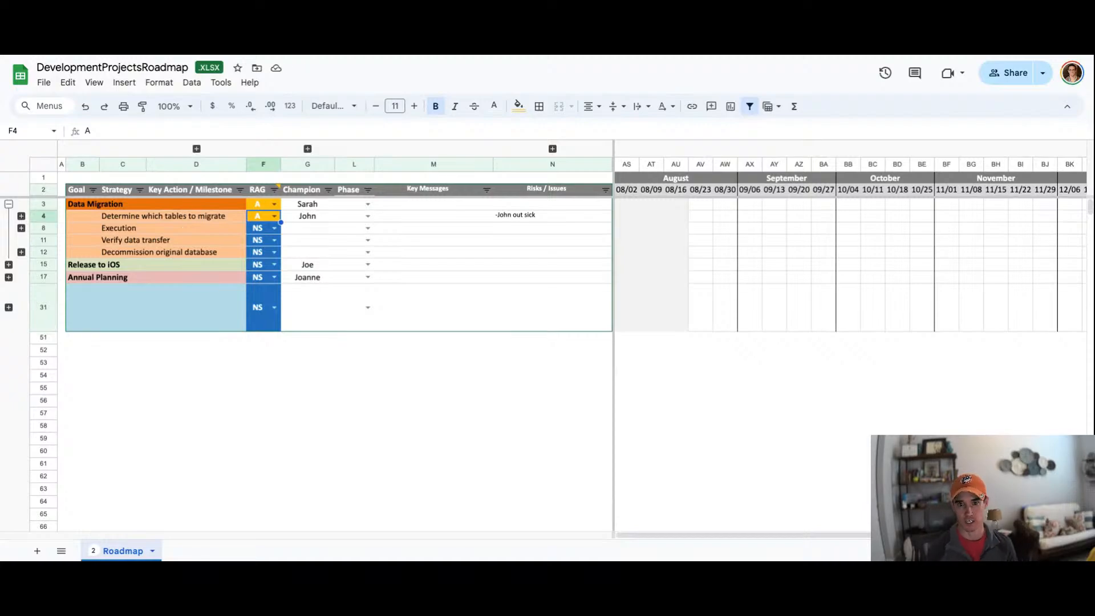
click(540, 218)
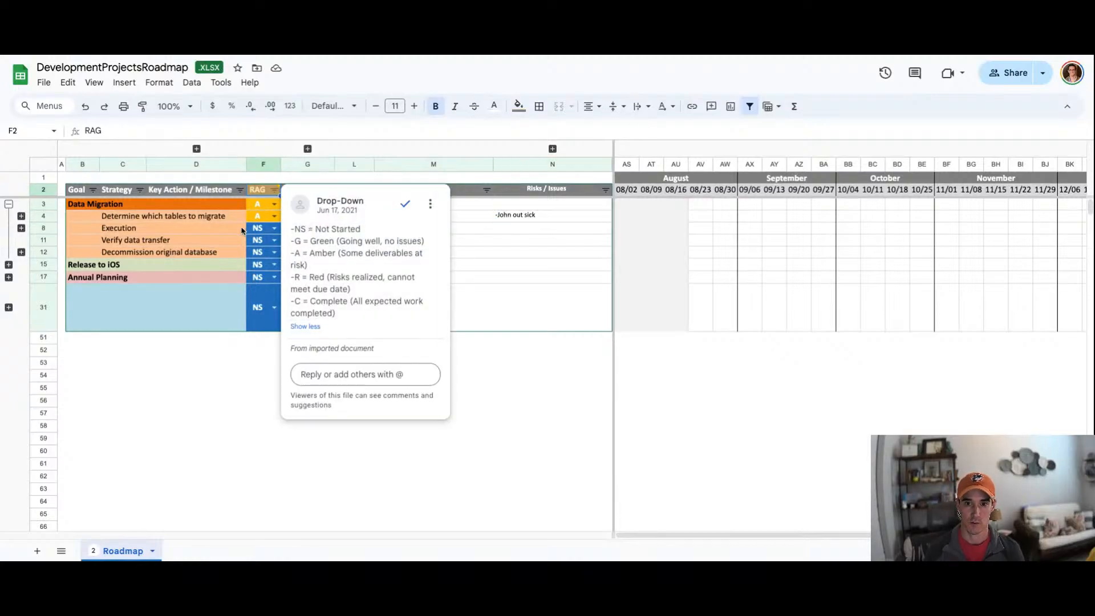
click(299, 215)
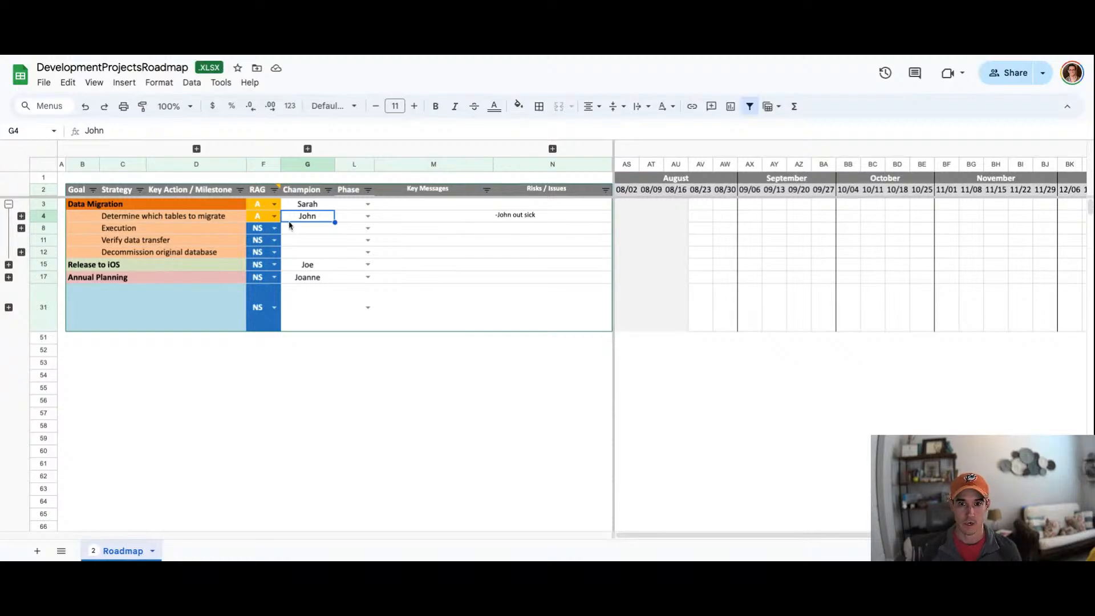
Step: Enter '-Cost savings project' as the Data Migration goal's key message
click(428, 207)
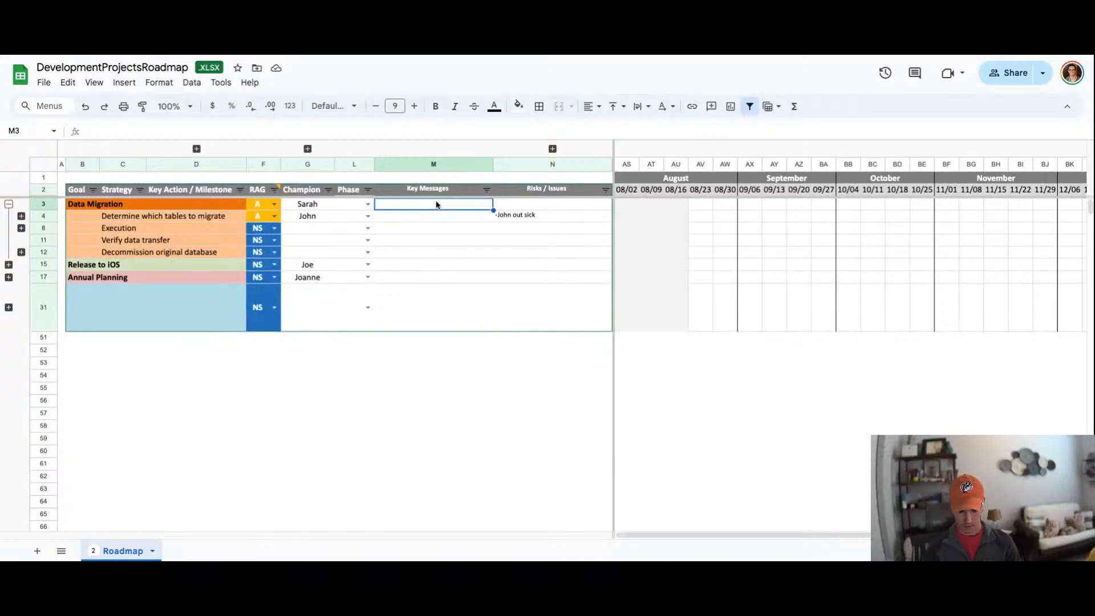
text(j'-Co)
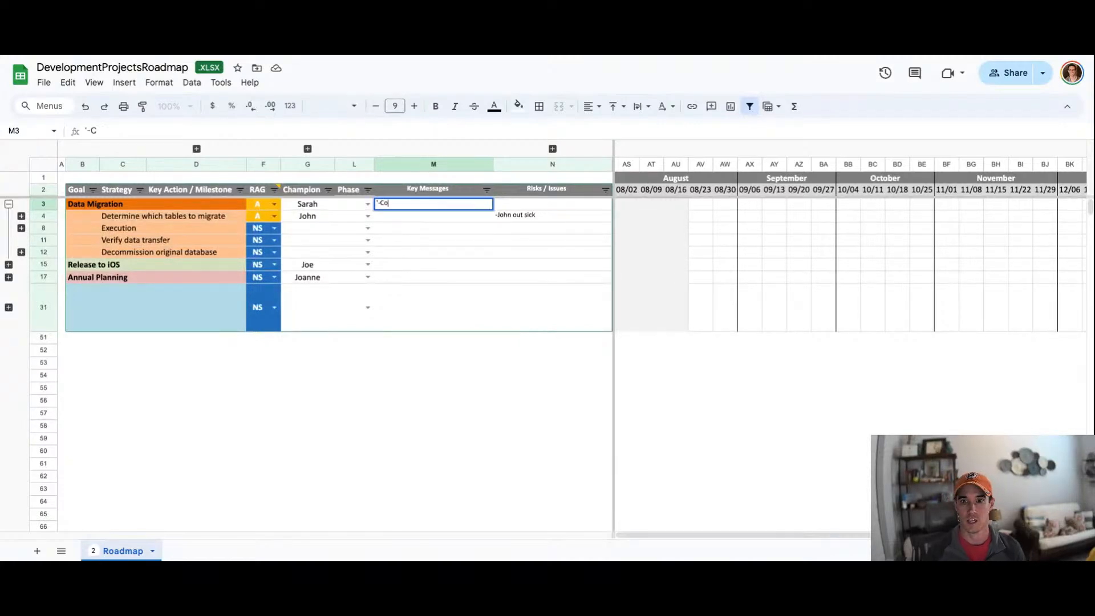
text(st savings project)
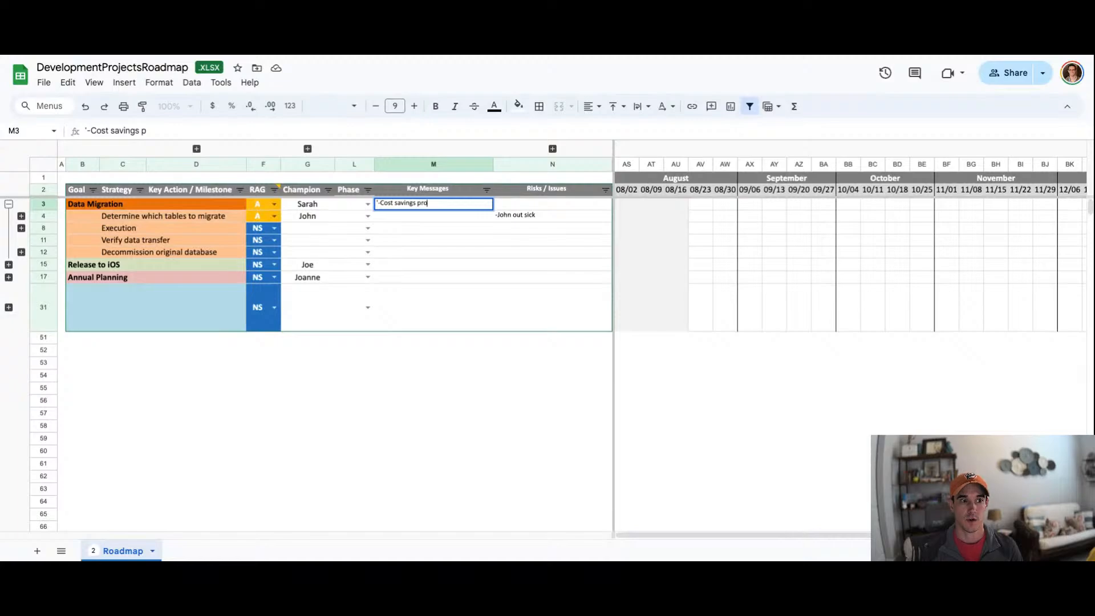
key(Up)
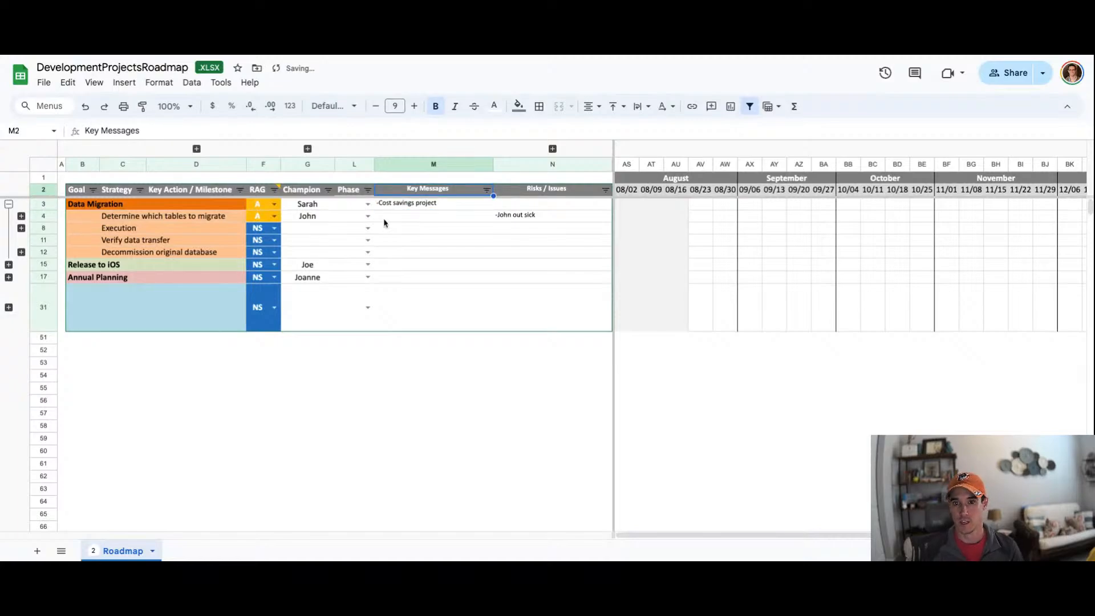
Step: Expand the Determine which tables to migrate group to show its sub-tasks and their champions
click(145, 218)
click(21, 215)
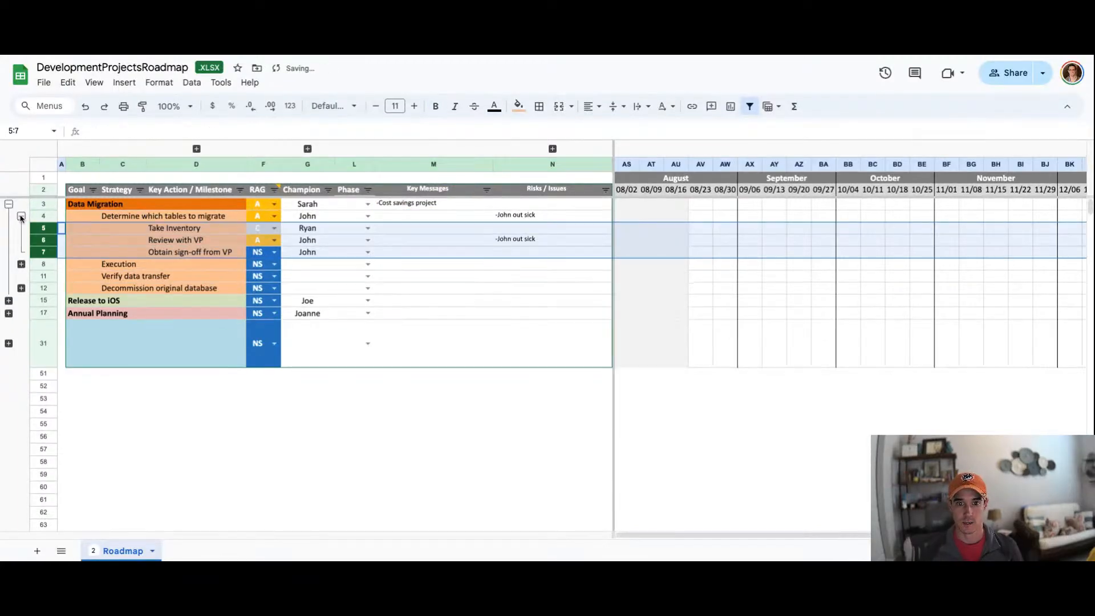
click(154, 228)
click(308, 229)
Step: Add '-Completed table inventory' as a second line in the Data Migration key messages
click(455, 209)
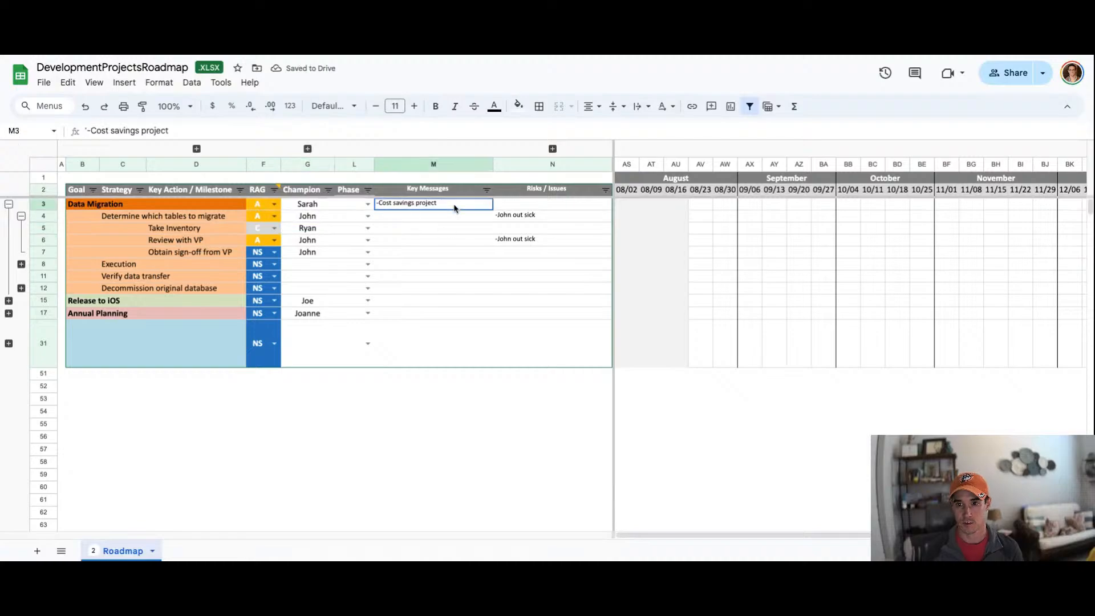
double_click(454, 208)
text(-Completed tab)
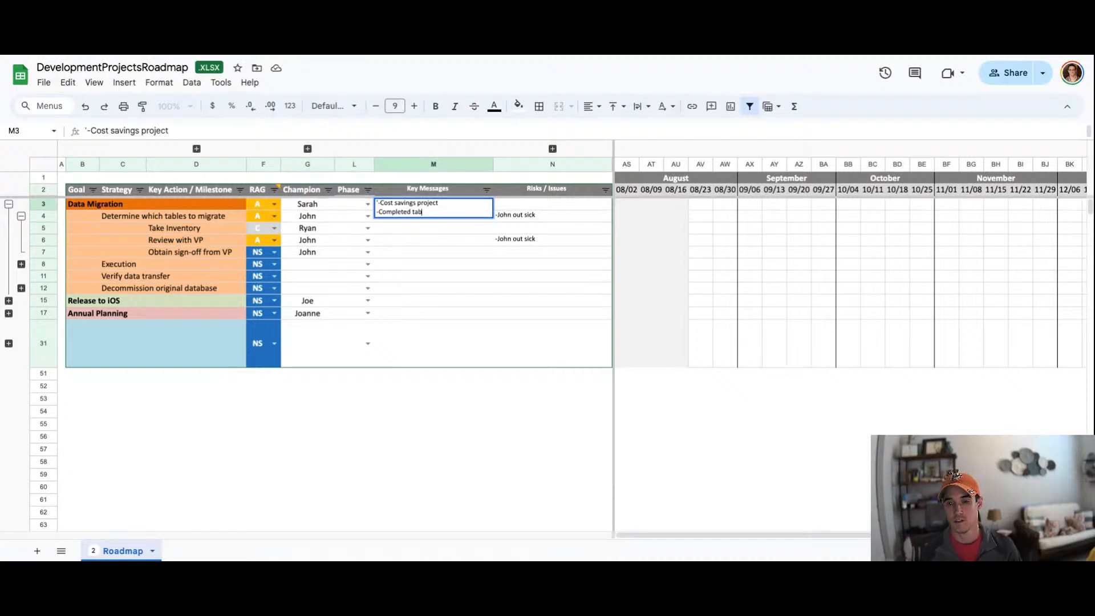
text(le invontory)
key(Return)
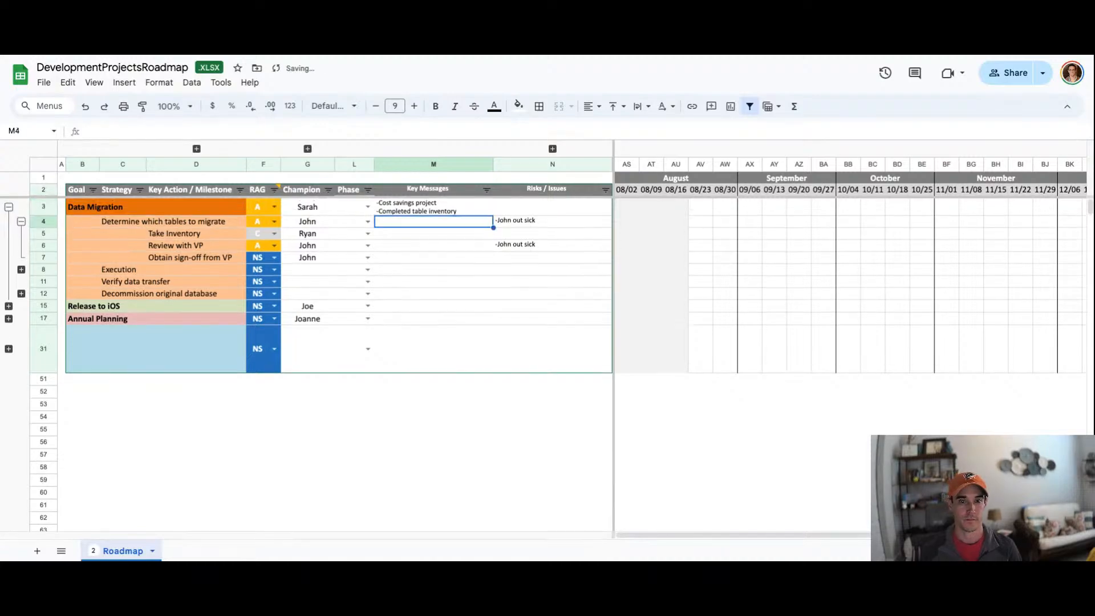
Step: Enter '-30 tables that need to be migrated' as the key message for the Take Inventory row
key(Down)
text(')
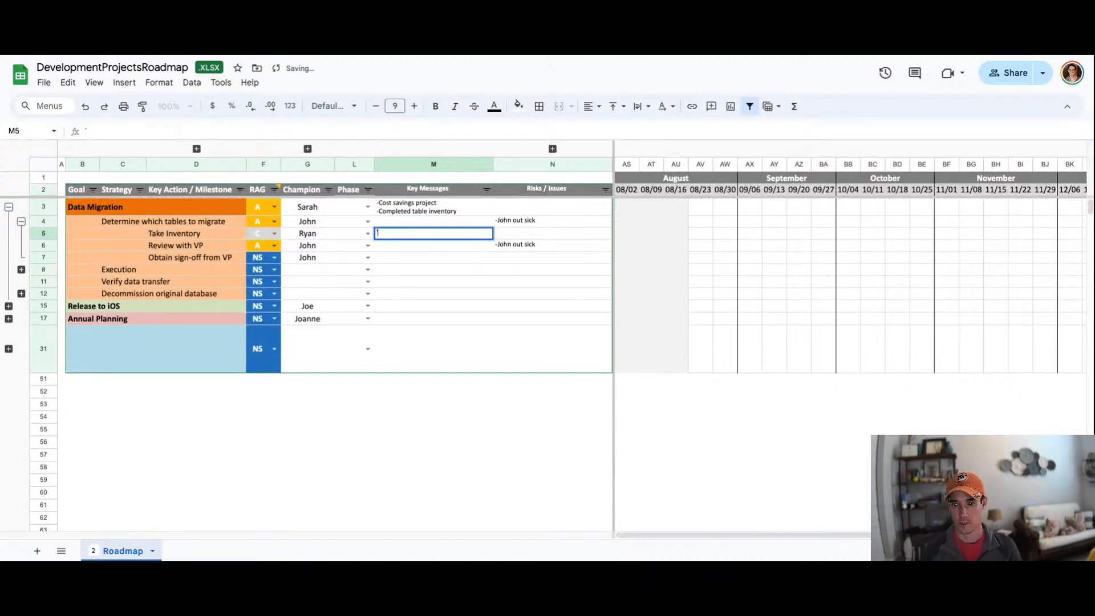
text(-30 tables that need)
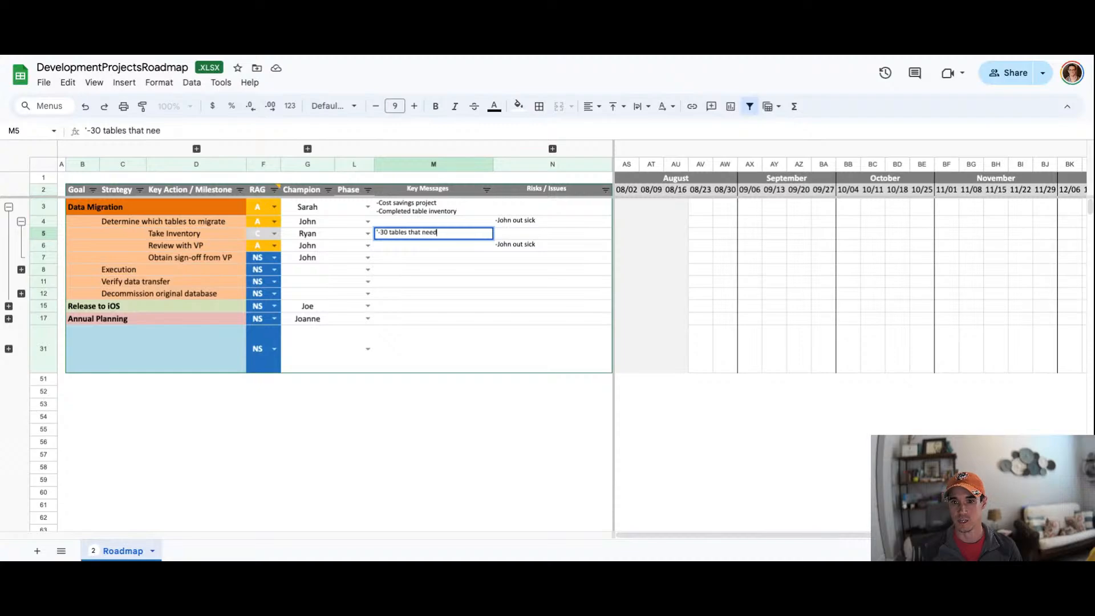
text( to be migrated)
key(Tab)
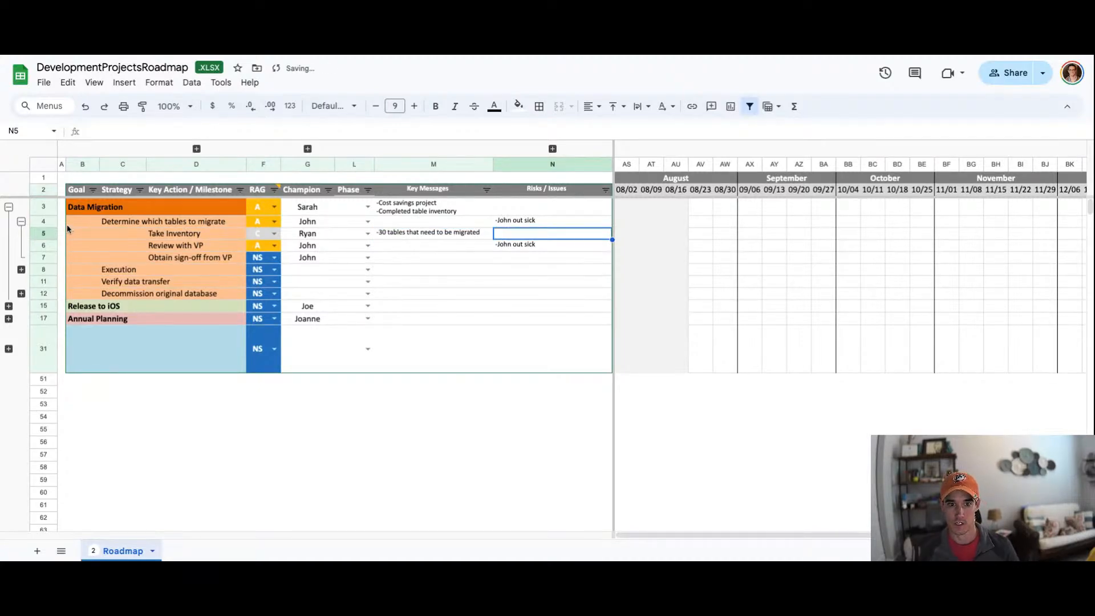
click(22, 222)
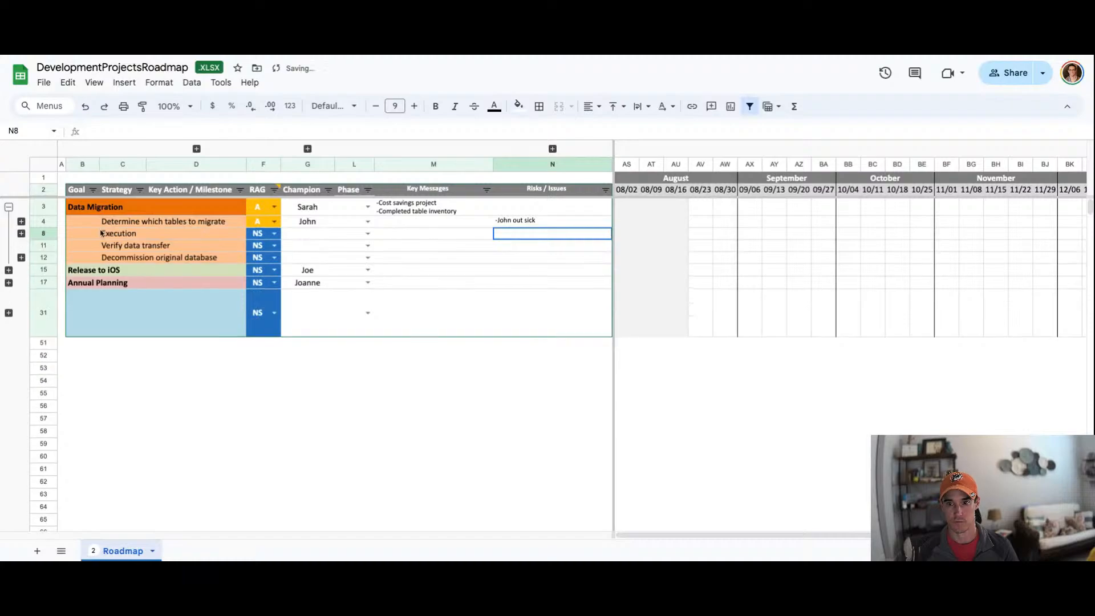
click(21, 221)
drag(433, 228, 433, 225)
key(ctrl+z)
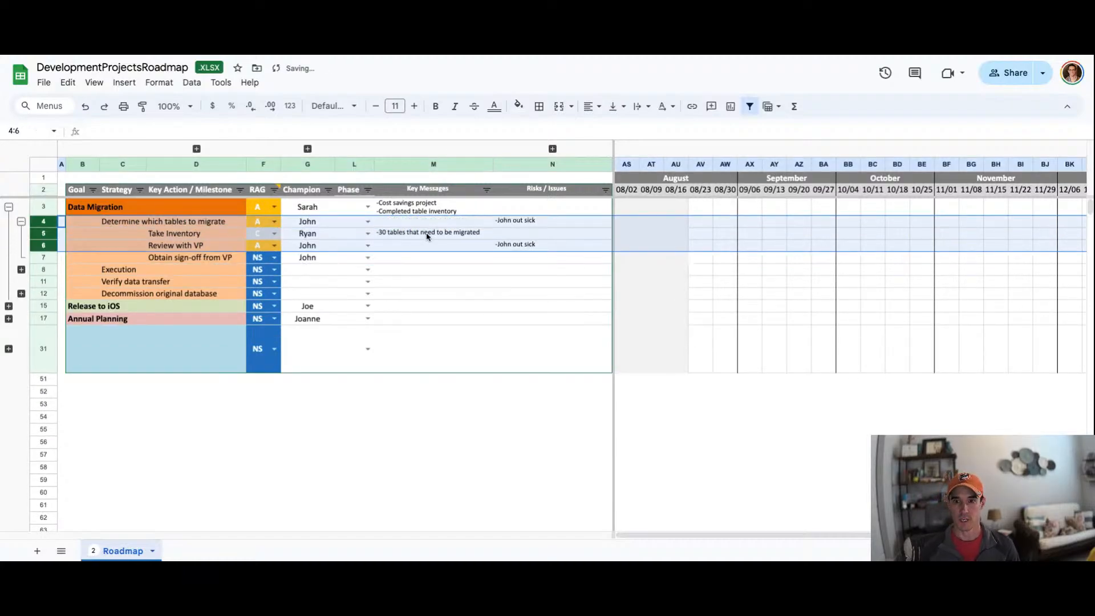
click(427, 234)
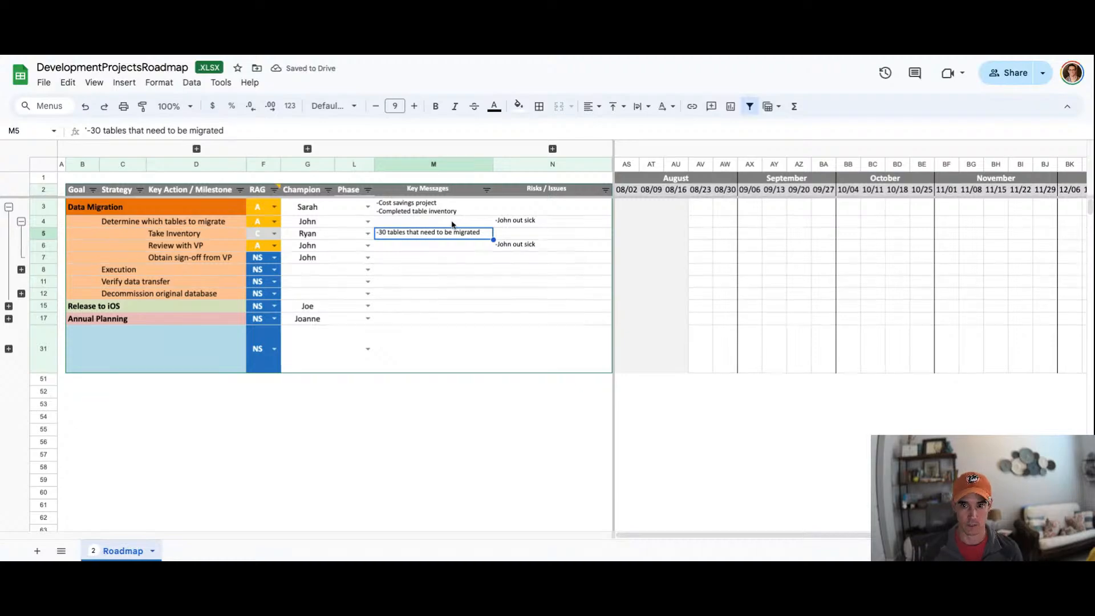
click(349, 194)
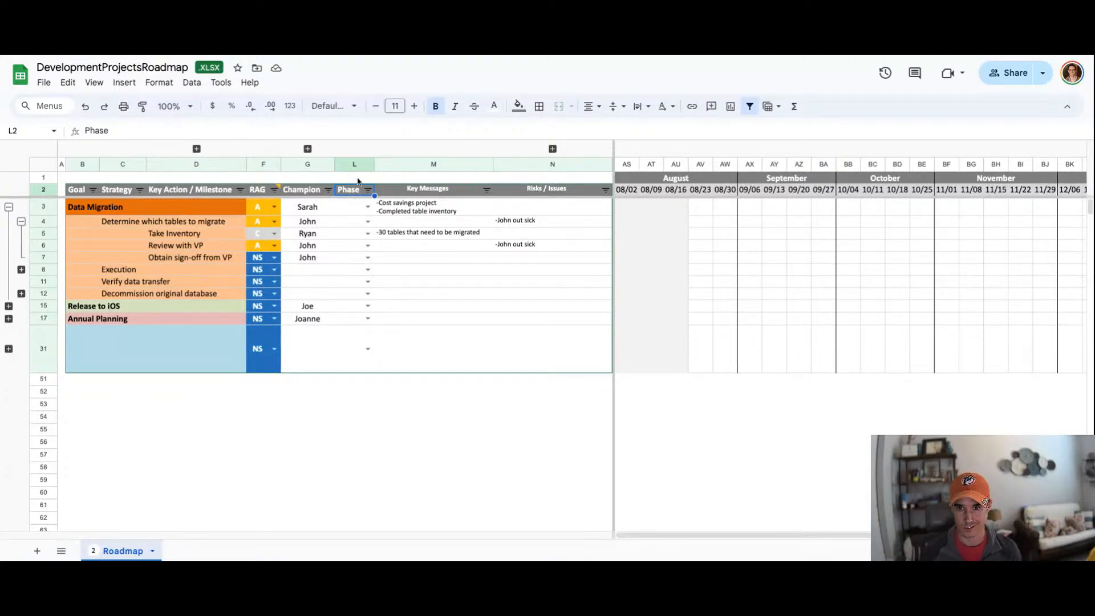
Step: Set the Phase to UAT for the Determine which tables to migrate and Review with VP rows
click(354, 223)
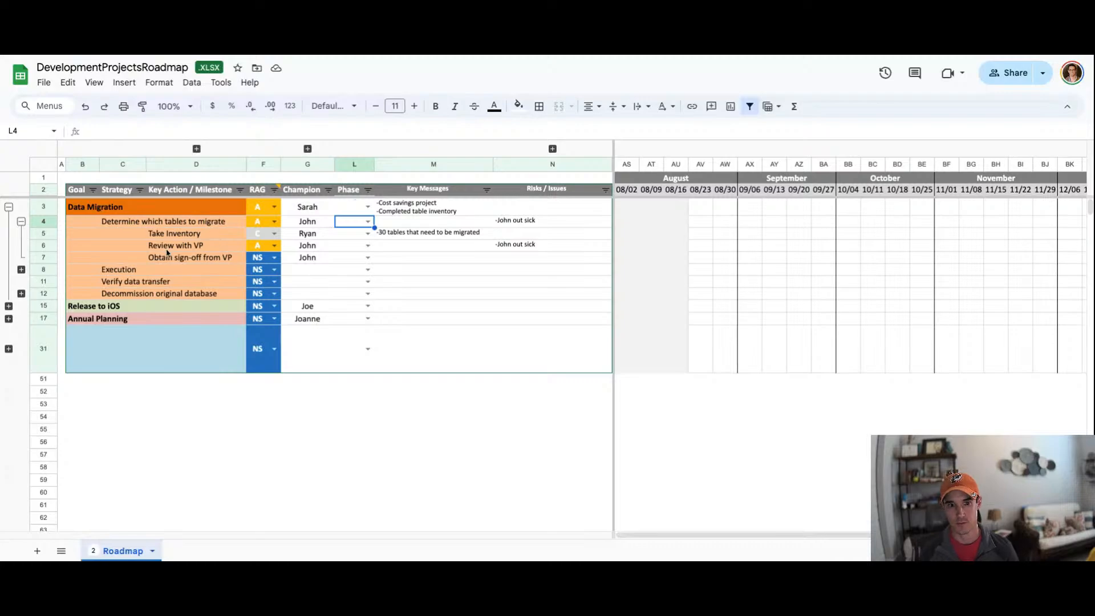
click(368, 222)
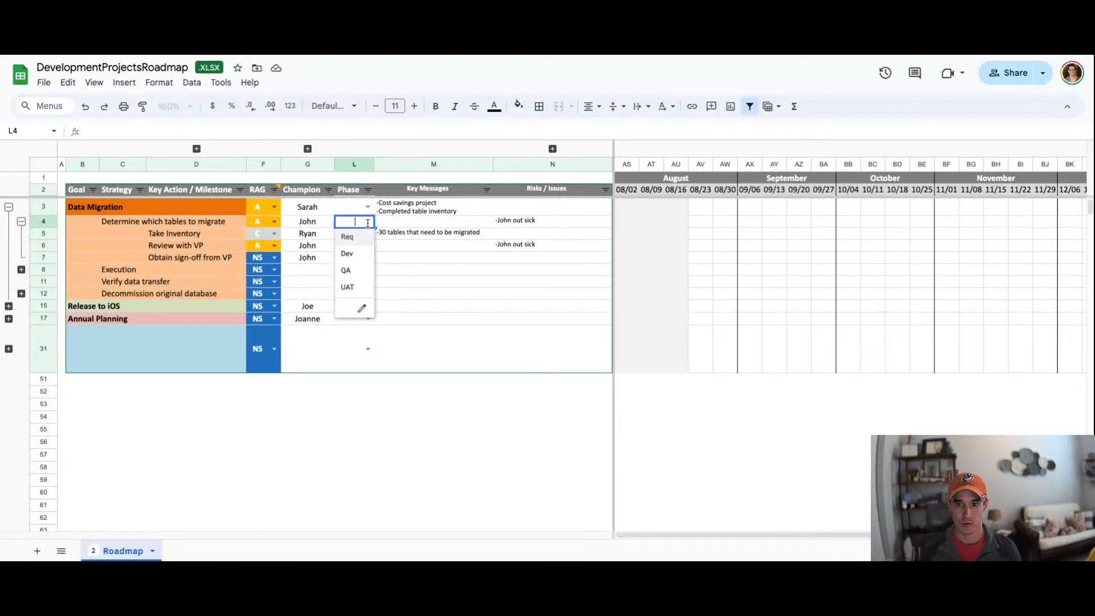
click(357, 289)
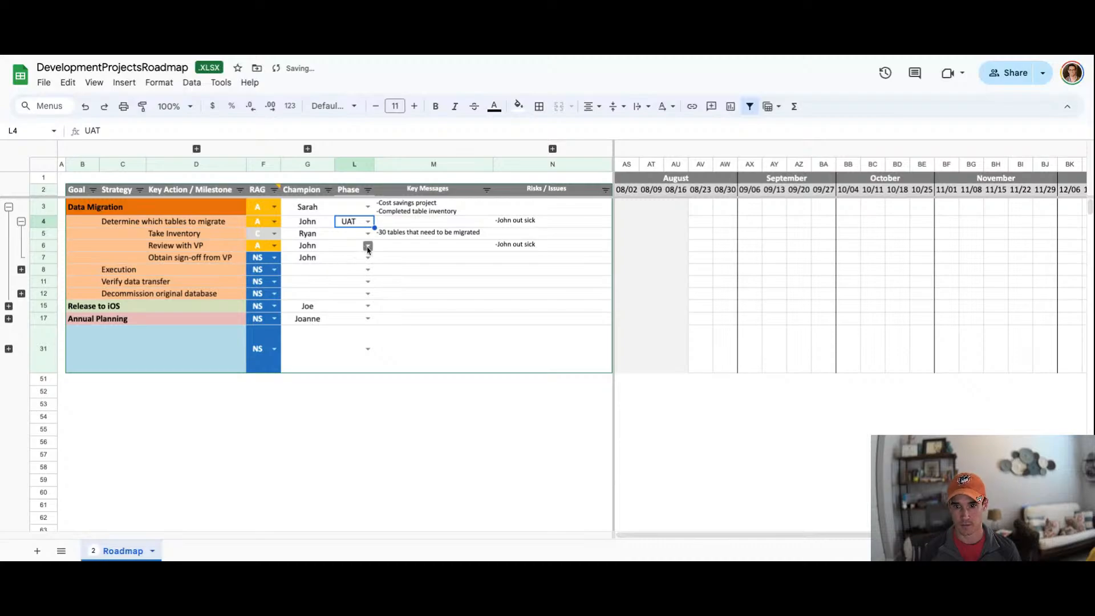
click(368, 246)
click(356, 309)
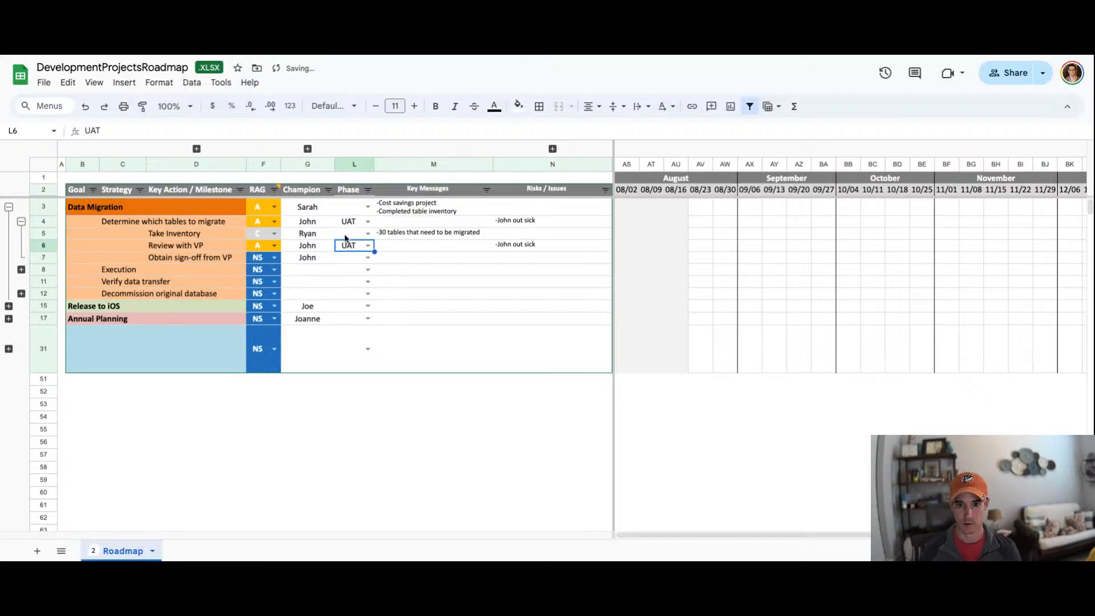
Step: Set the Data Migration goal's phase to UAT
drag(197, 246, 364, 249)
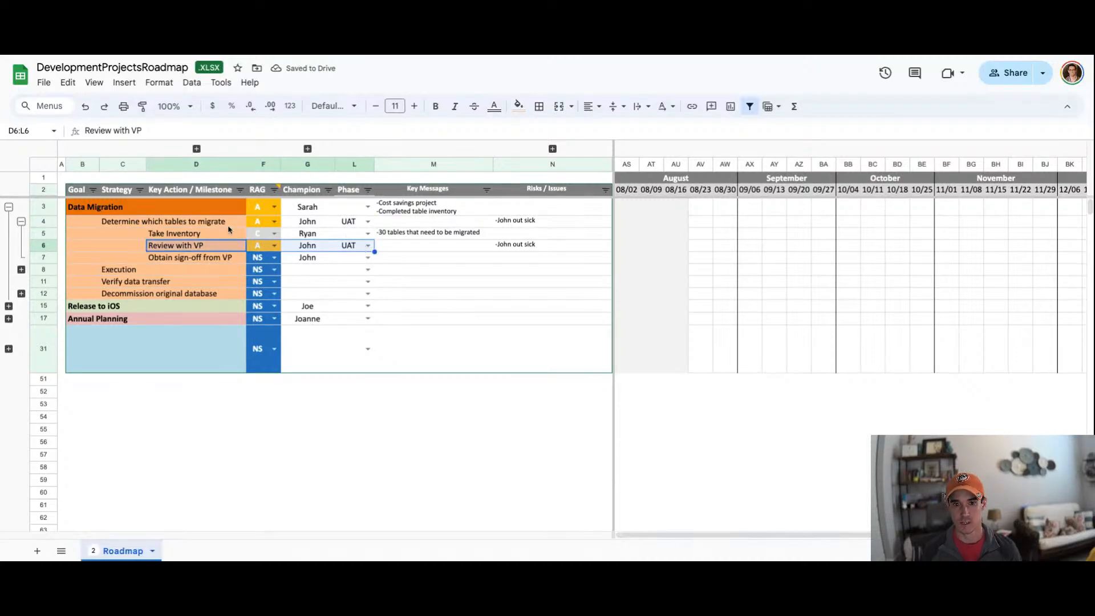
drag(168, 222, 362, 221)
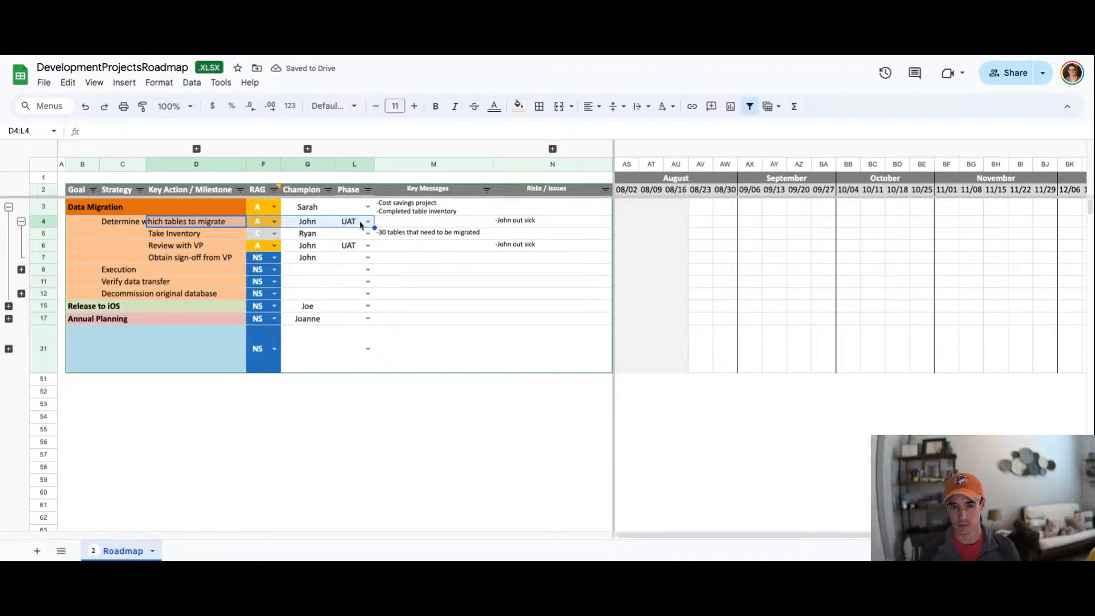
click(359, 211)
click(368, 206)
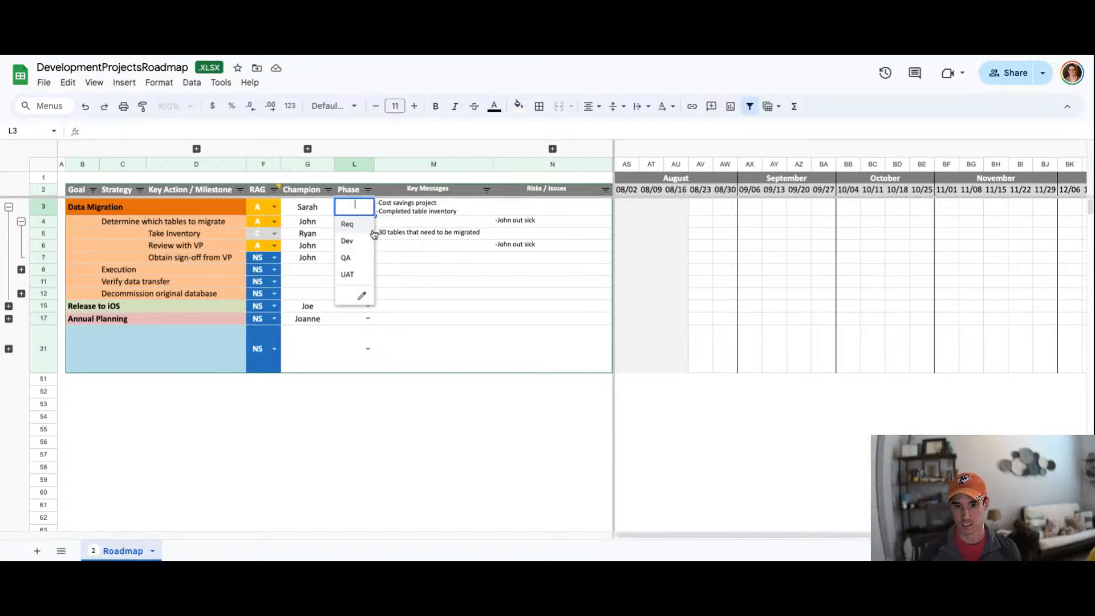
click(362, 266)
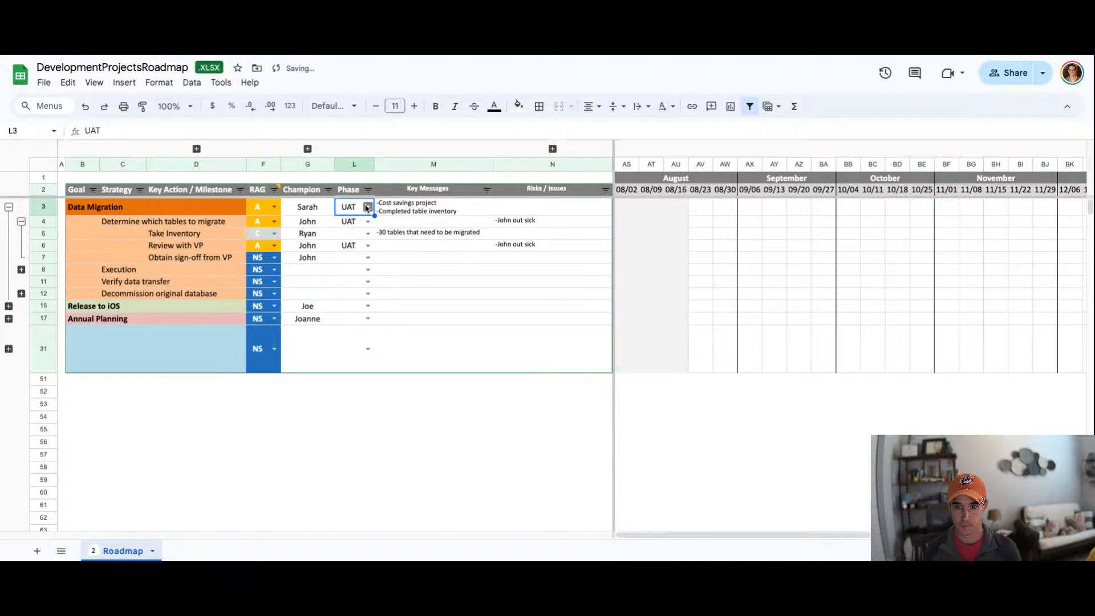
click(114, 271)
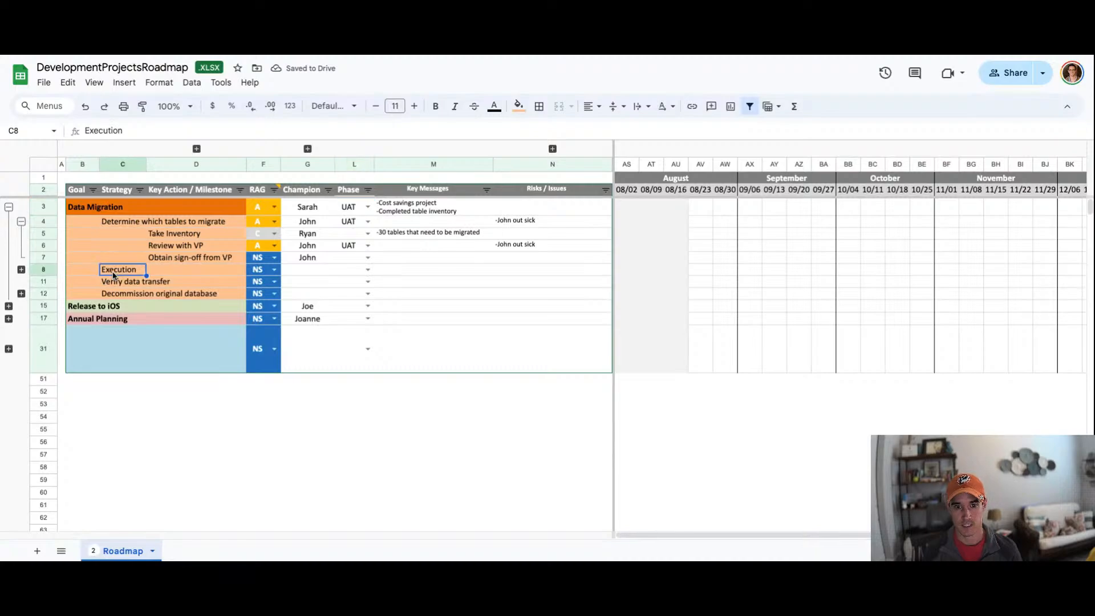
Step: Change the Data Migration goal's phase to Req
click(356, 212)
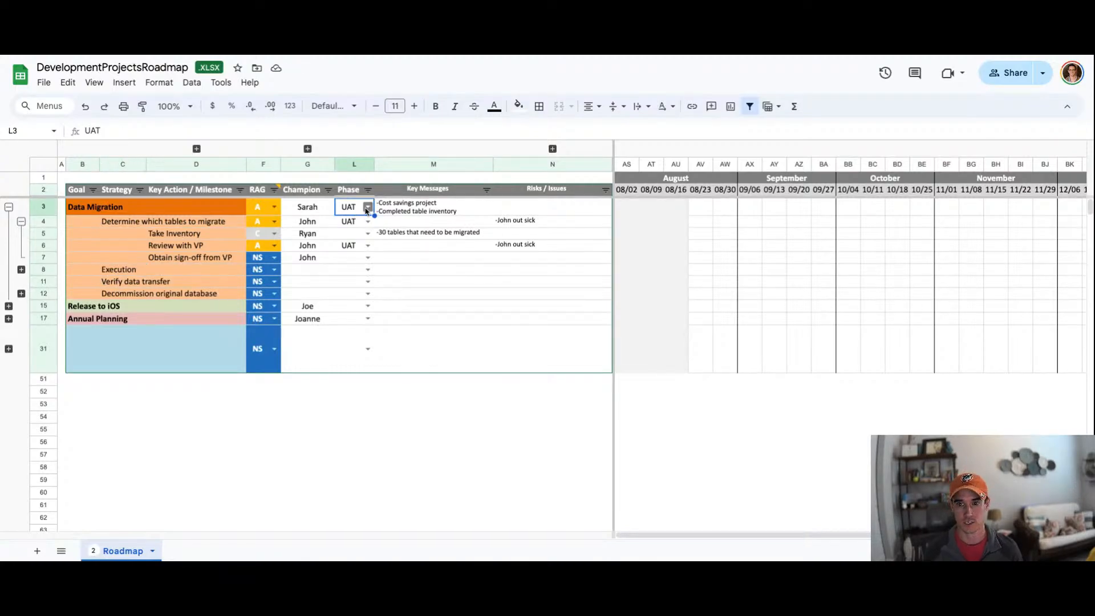
click(367, 207)
click(355, 223)
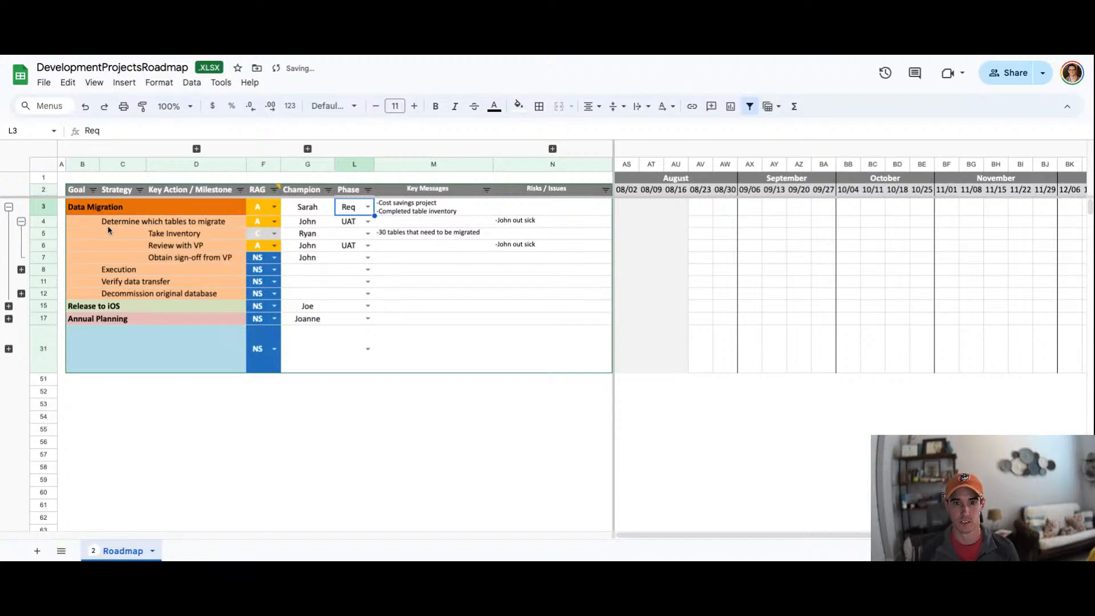
Step: Expand the Decommission original database group to show its sub-rows
drag(110, 223, 188, 226)
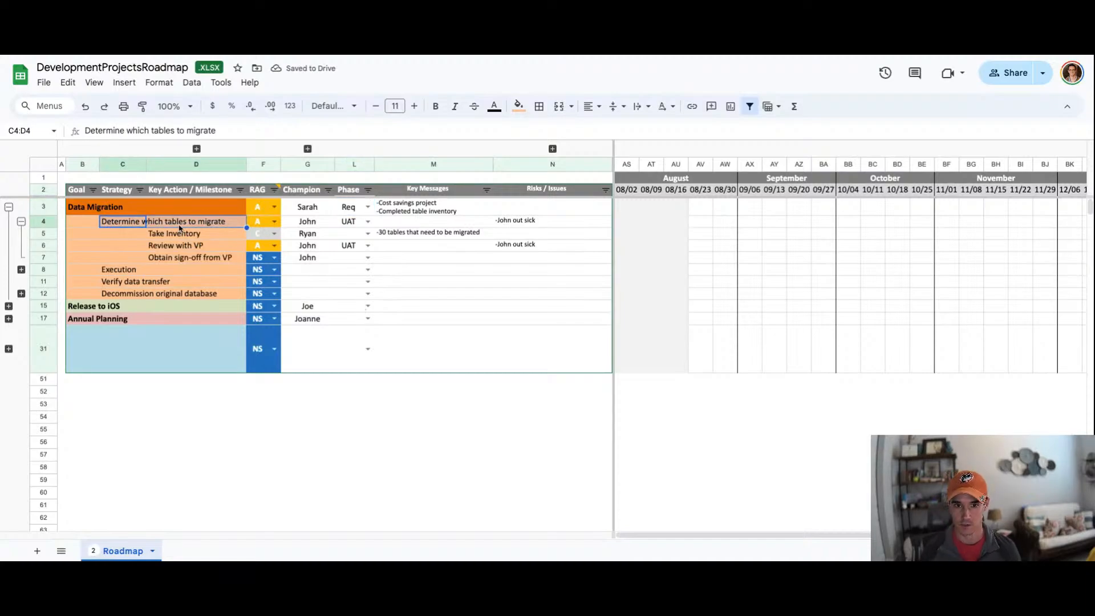
click(114, 272)
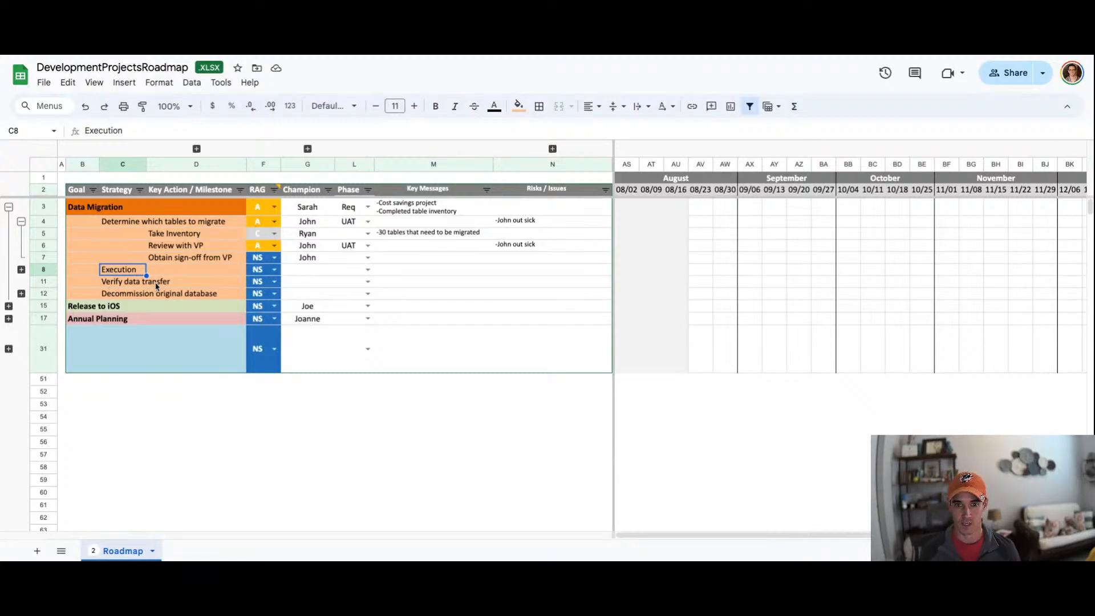
click(128, 297)
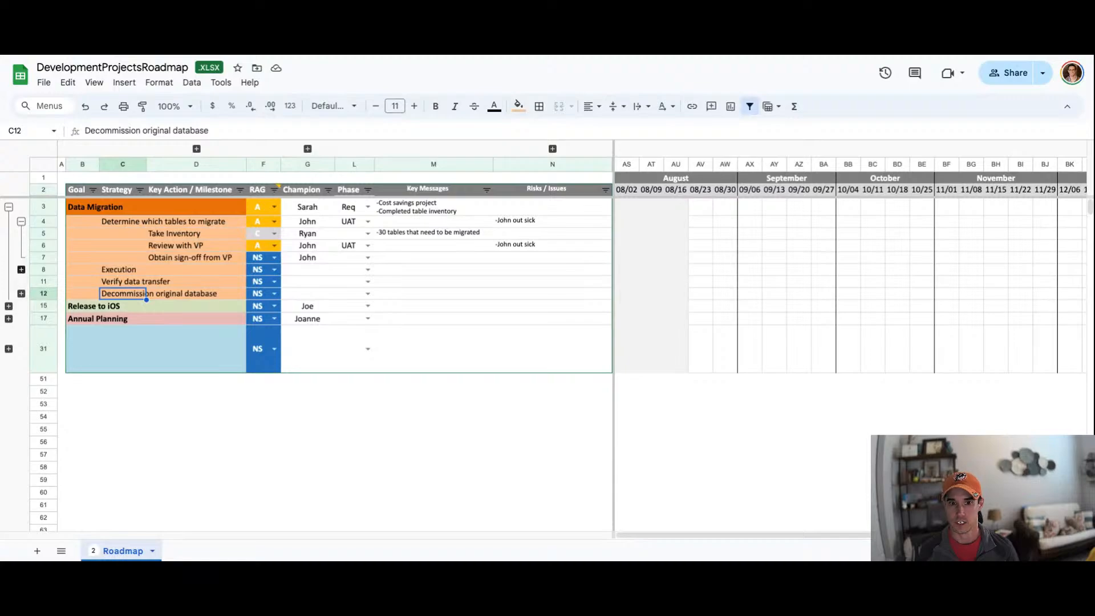
click(21, 293)
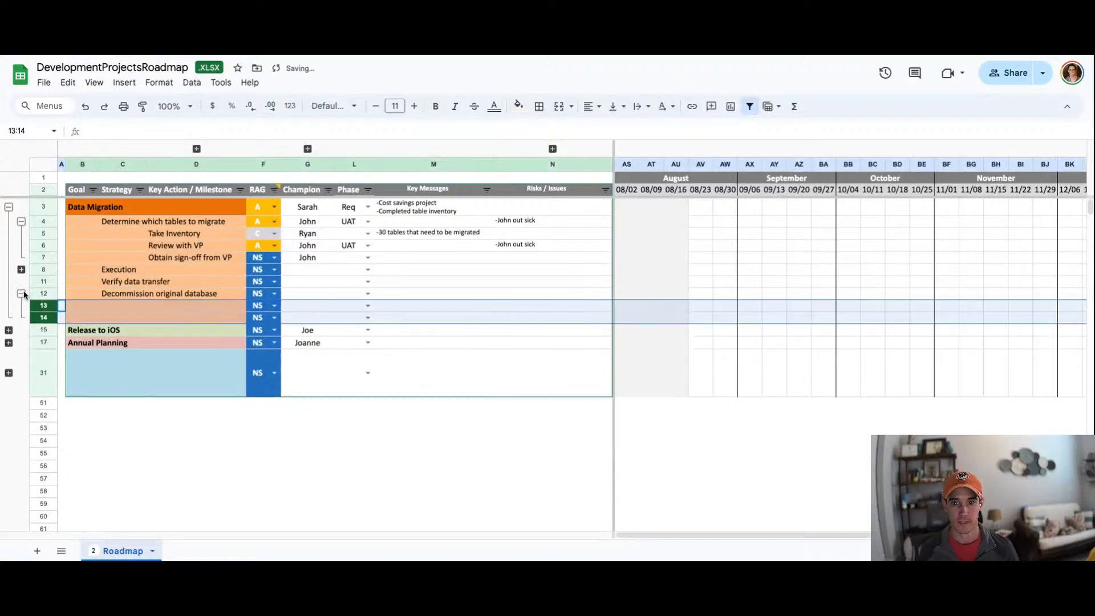
Step: Replace the Data Migration goal's risk with '-Delay migration will cost $30k/month'
click(556, 207)
text(')
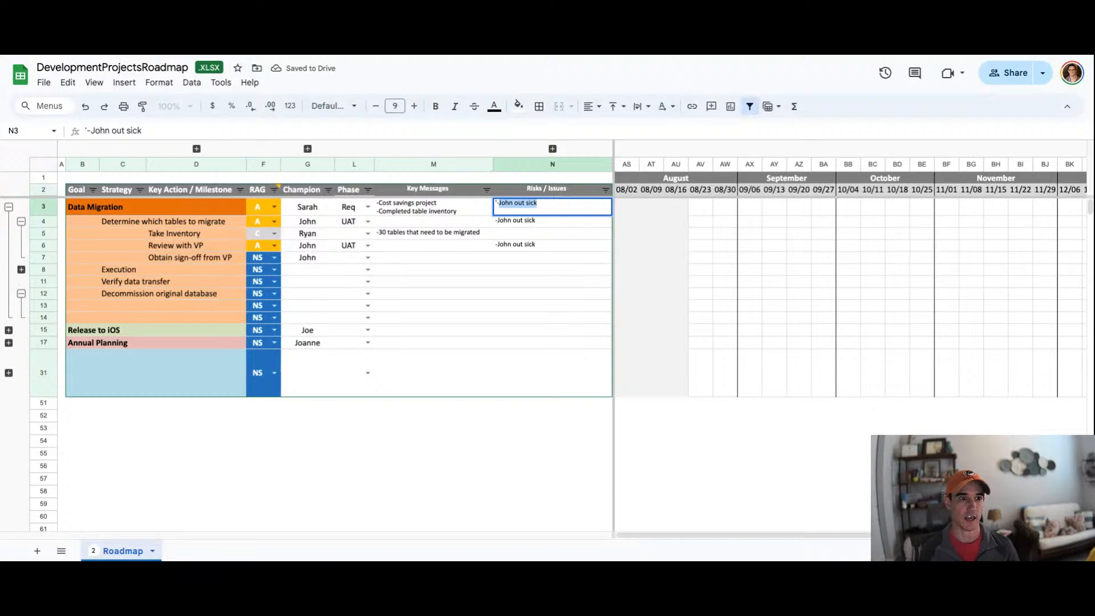
text(-Delay)
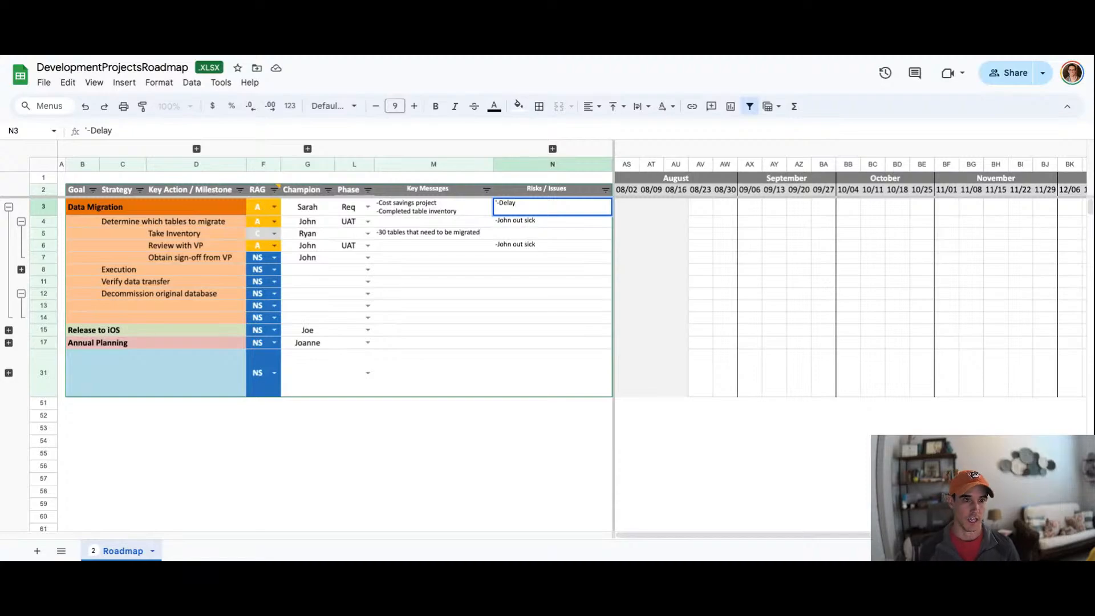
text(migration)
text( will cost)
text( $40k)
key(BackSpace)
key(BackSpace)
key(BackSpace)
text(30k)
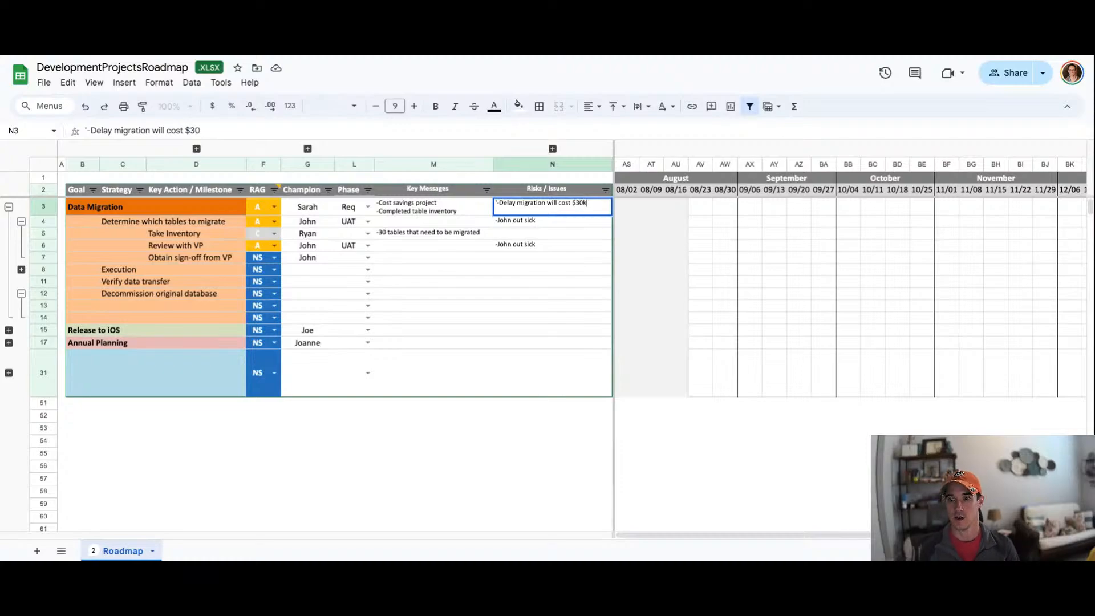
text(/month)
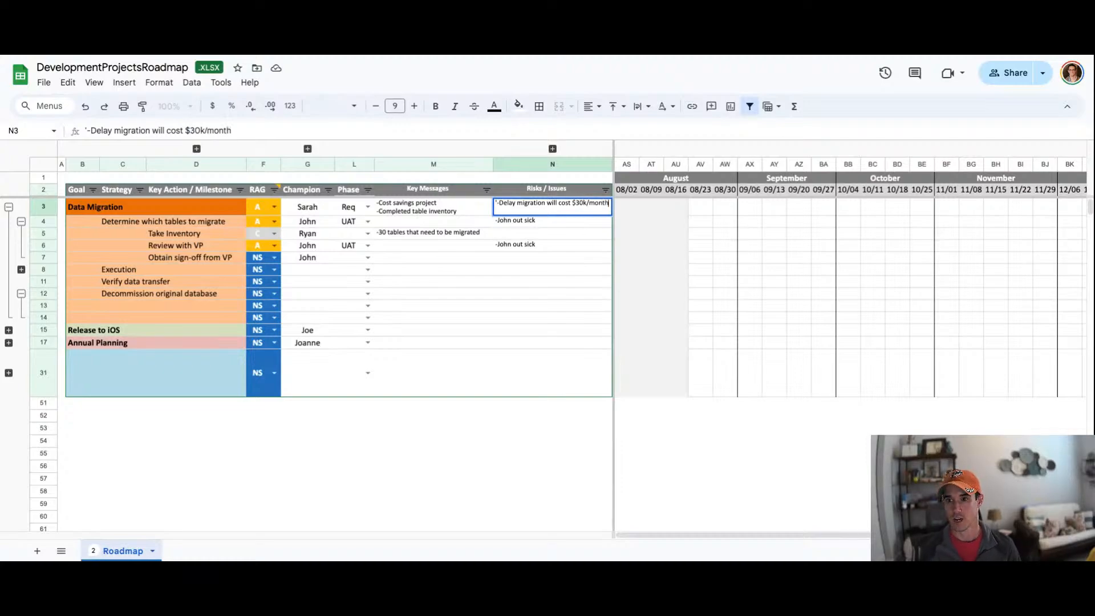
key(Return)
click(576, 208)
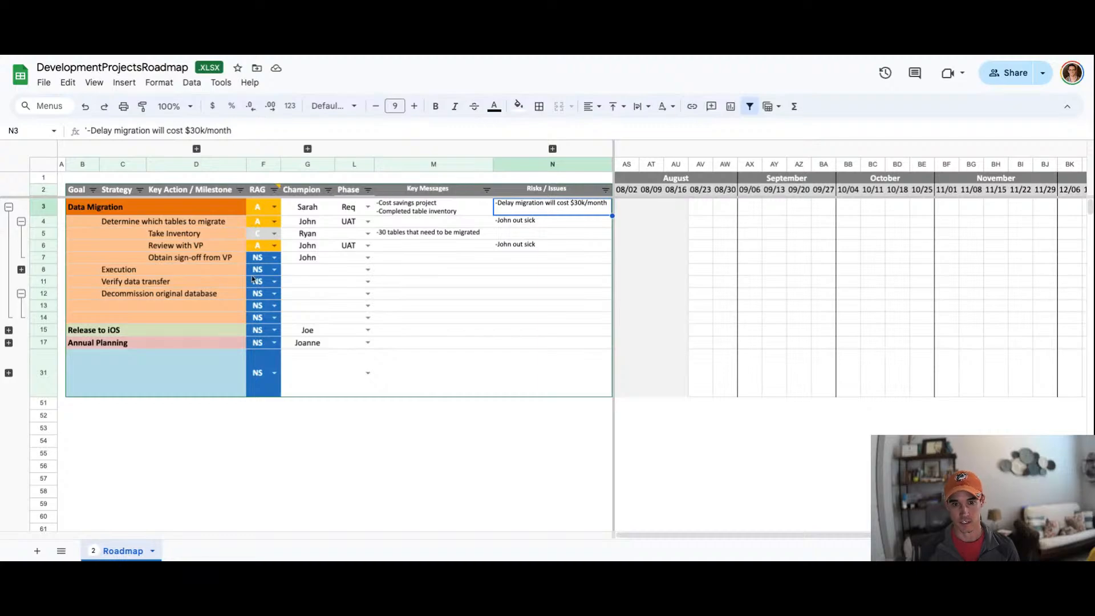
Step: Set the RAG status of the Decommission original database strategy to R
drag(114, 271, 294, 298)
click(216, 296)
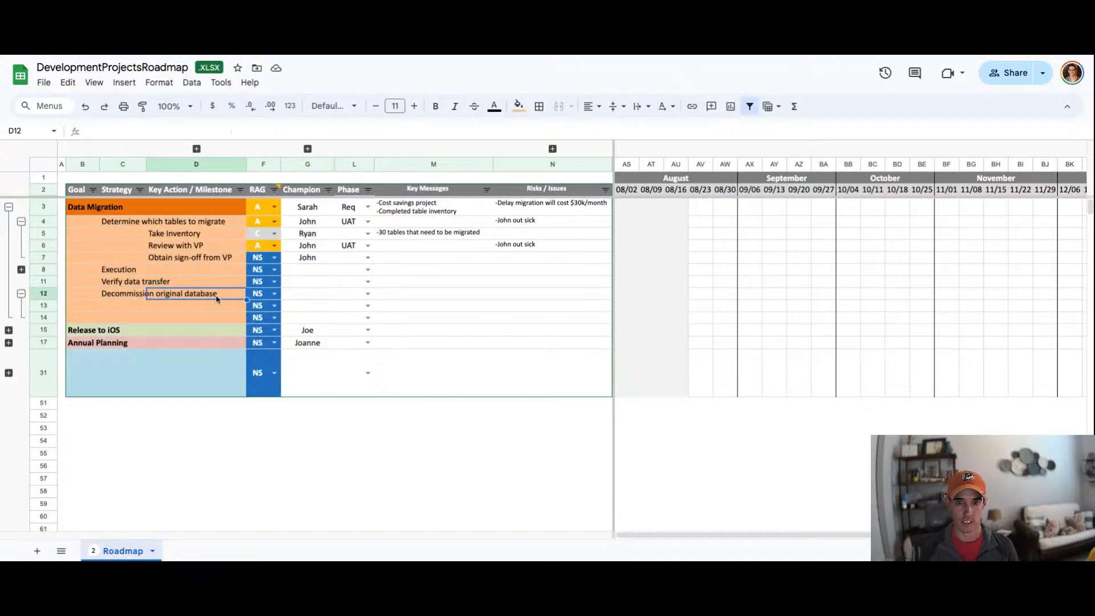
click(113, 296)
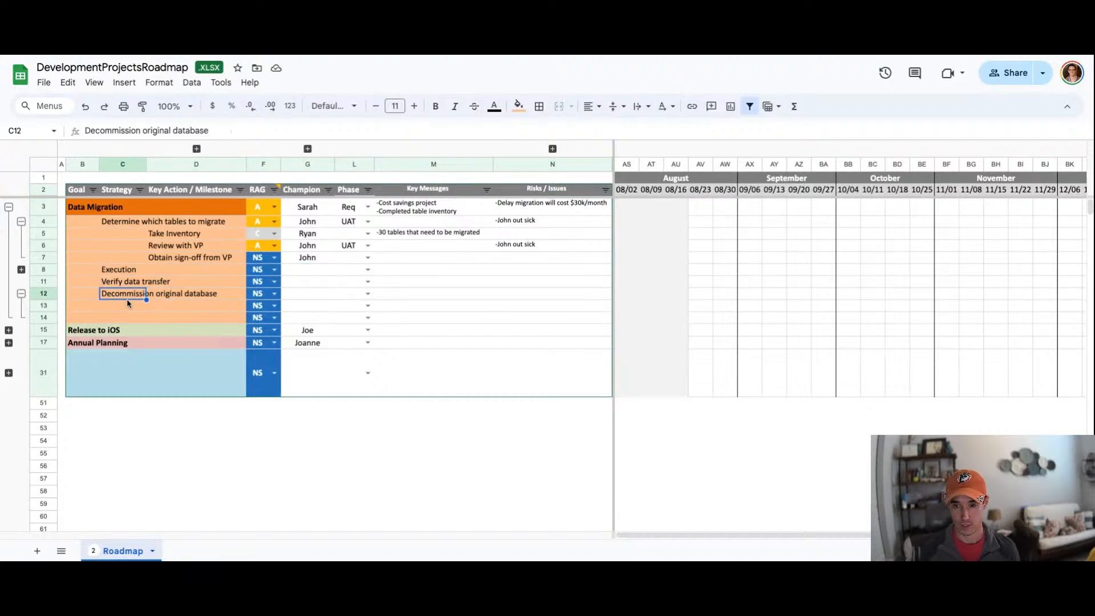
click(557, 210)
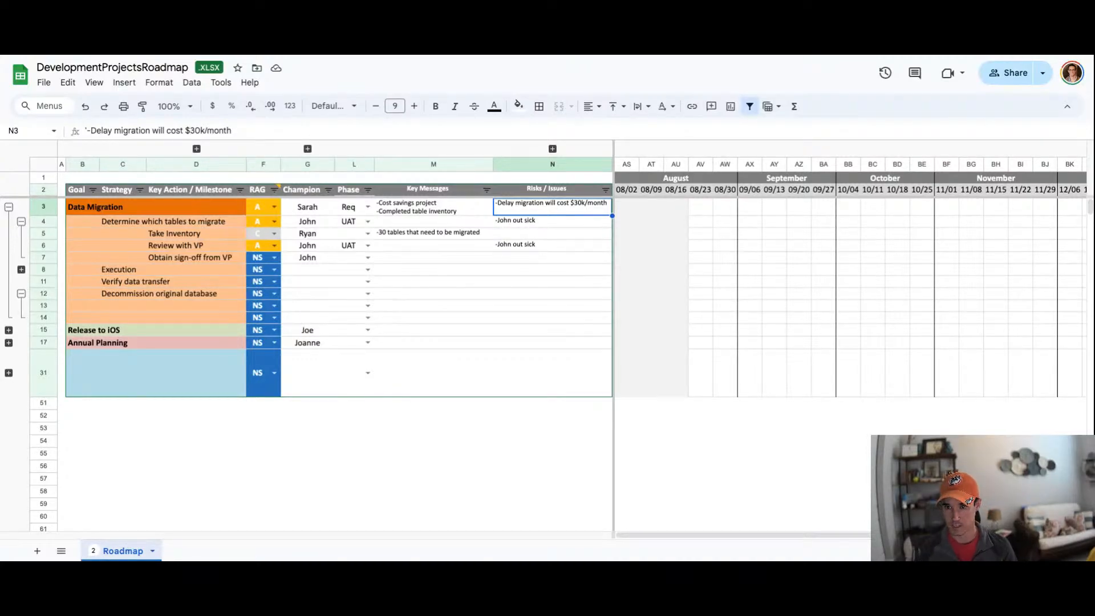
click(273, 294)
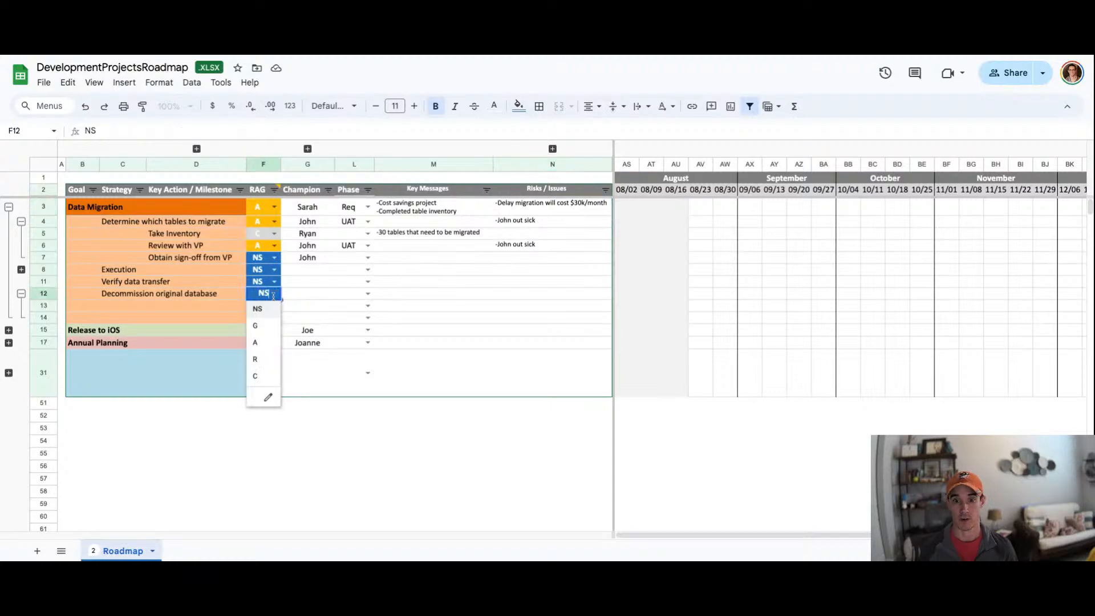
click(255, 359)
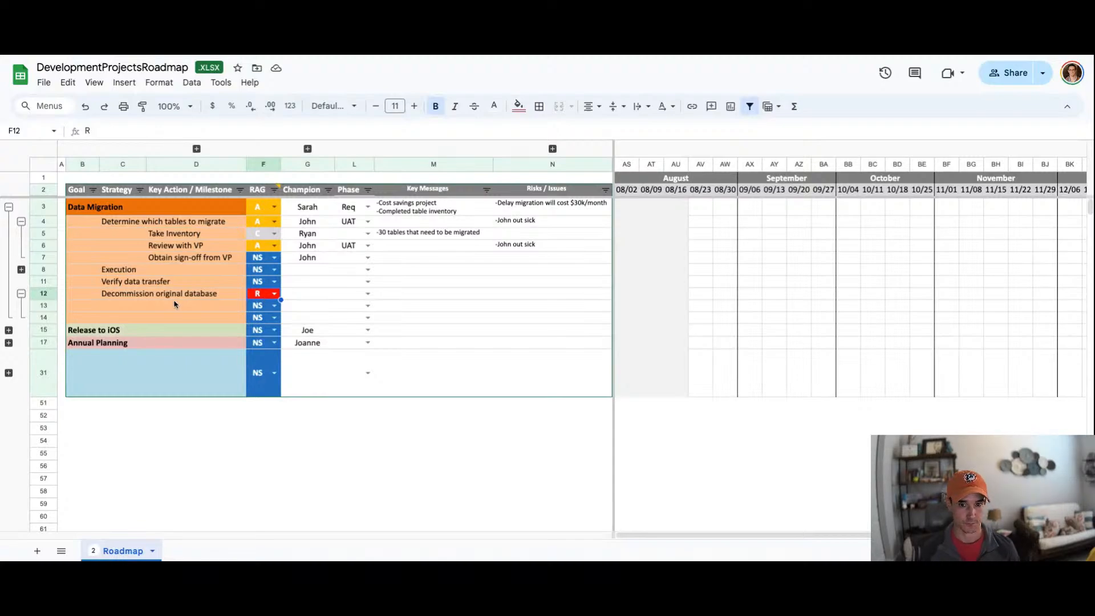
Step: Expand the Execution row group and the grouped date columns between Champion and Phase
click(22, 270)
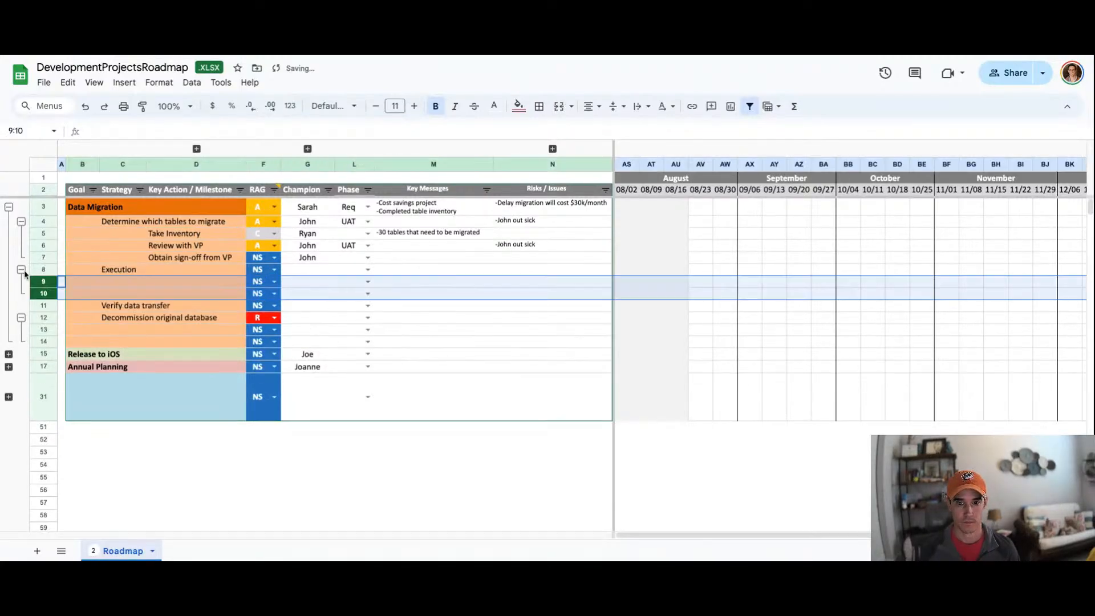
click(159, 284)
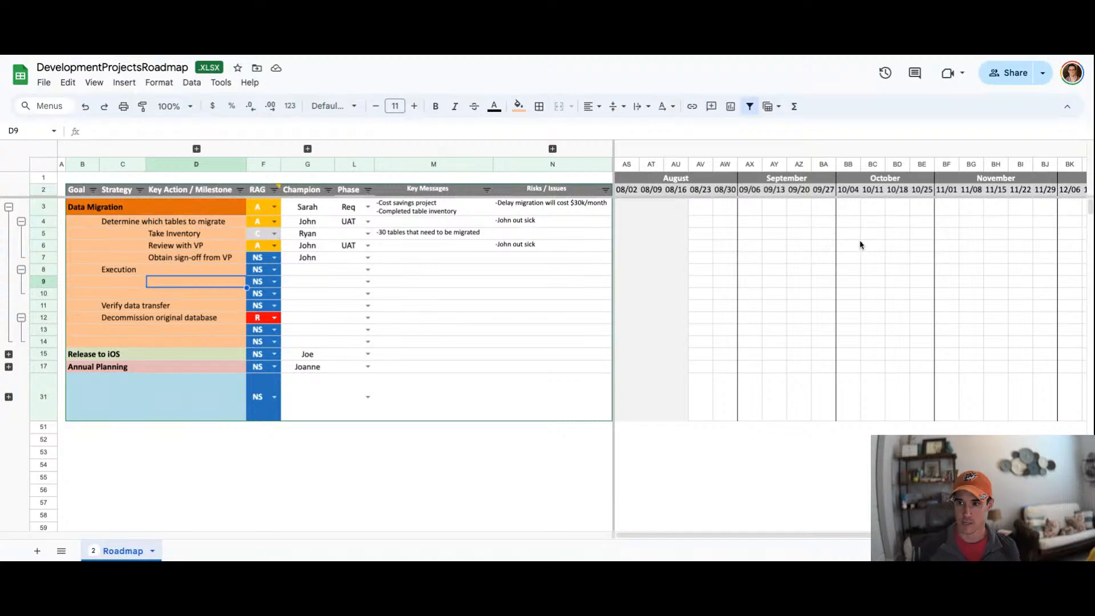
click(307, 148)
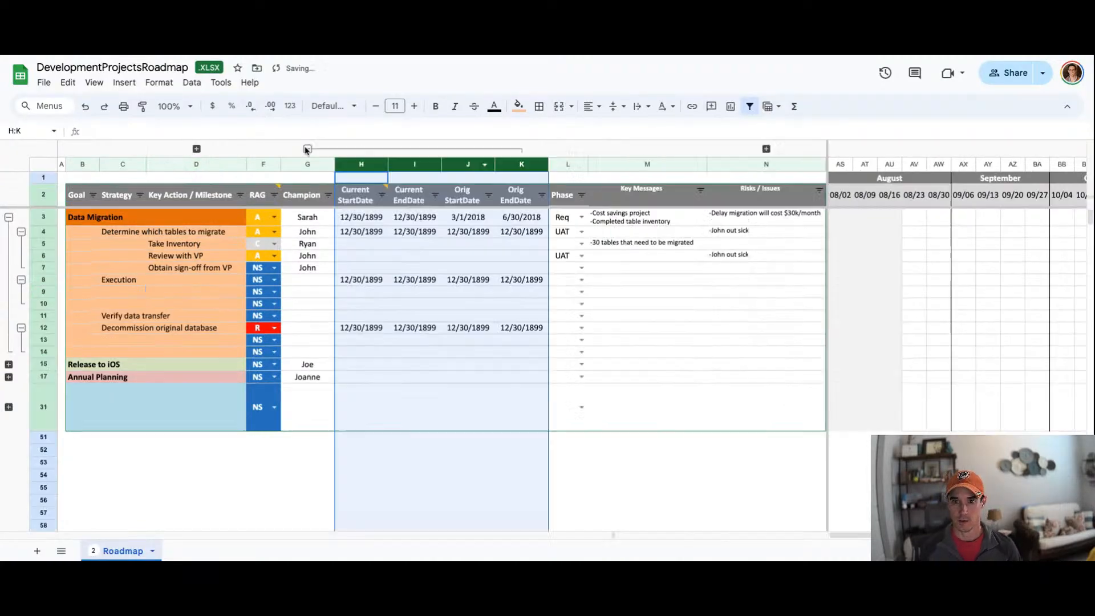
Step: Examine the Current StartDate formulas for the Data Migration goal and its first strategy
click(345, 219)
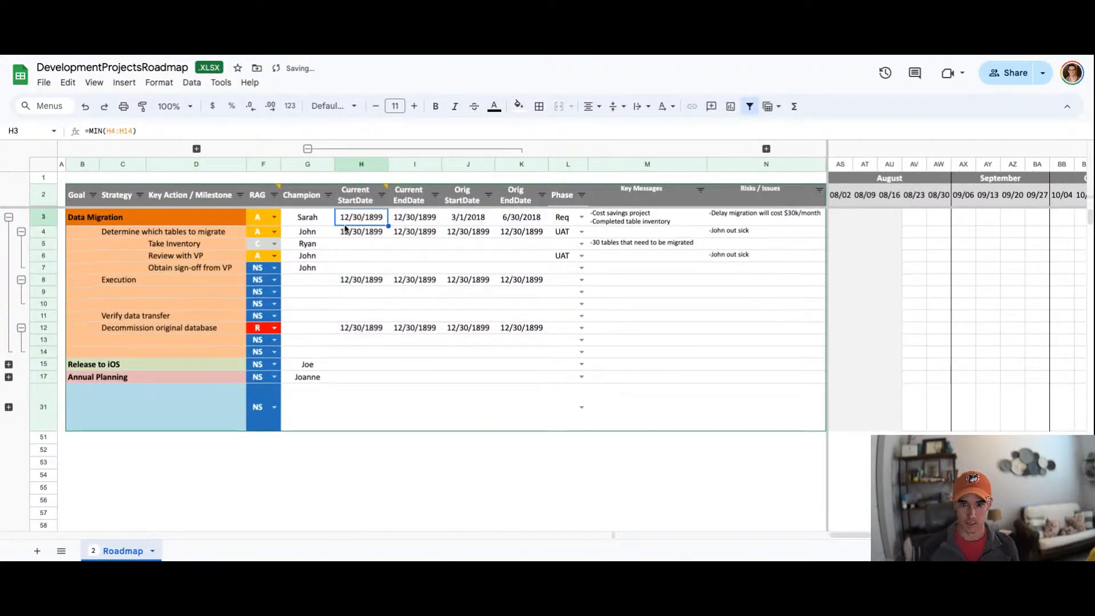
mouse_move(360, 199)
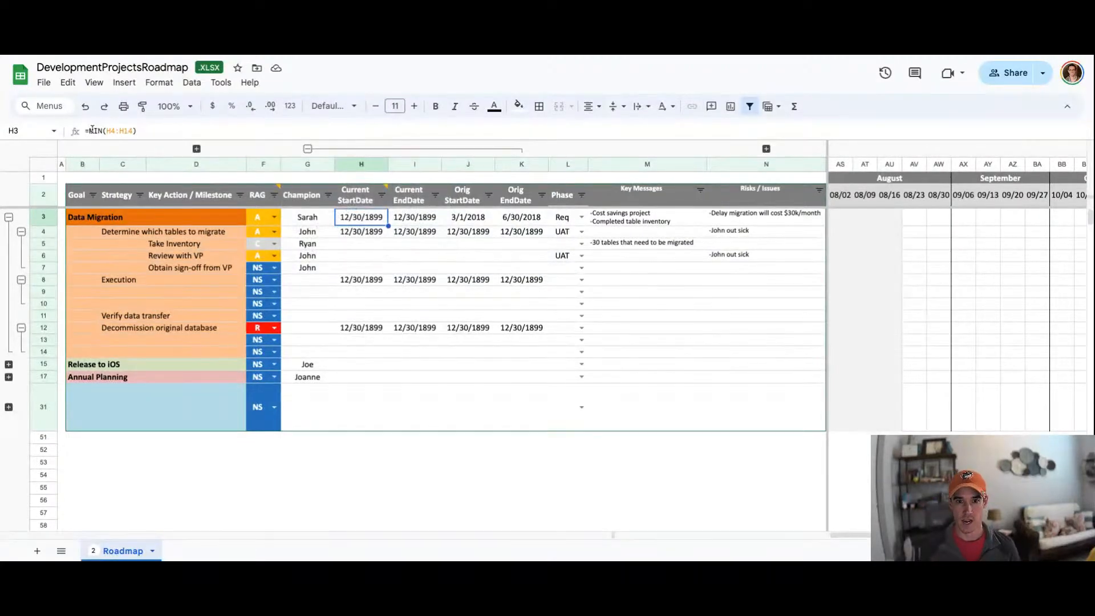
click(354, 234)
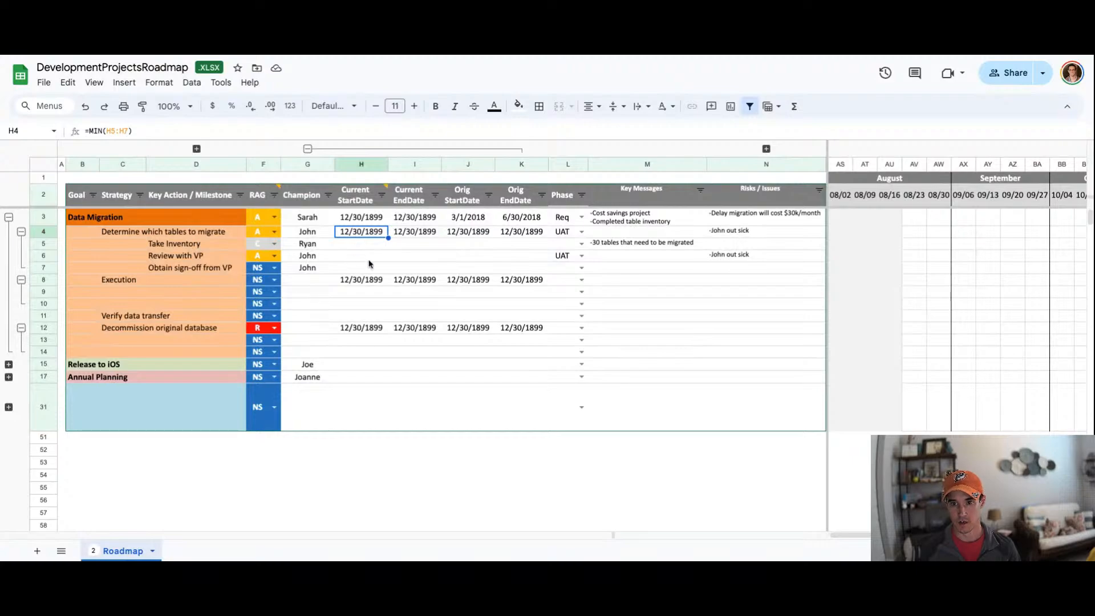
drag(362, 243, 363, 270)
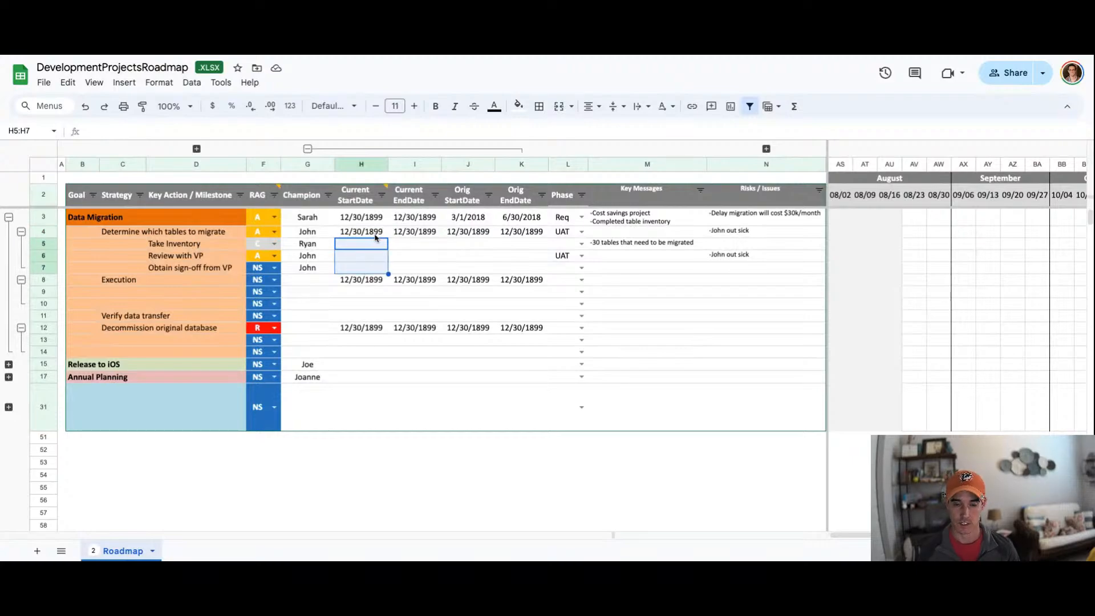
click(371, 245)
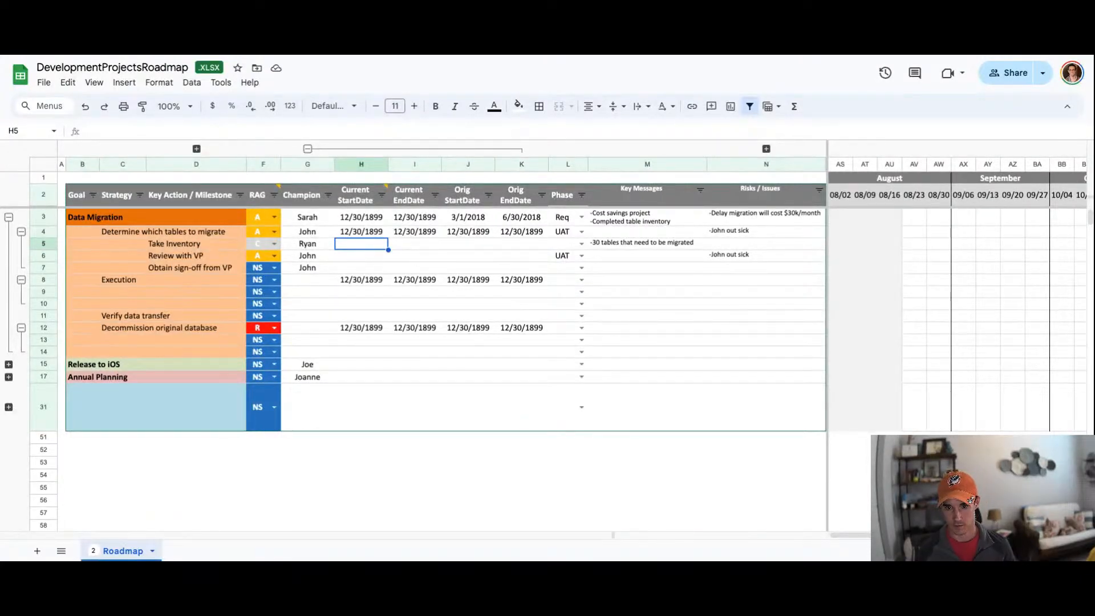
double_click(376, 234)
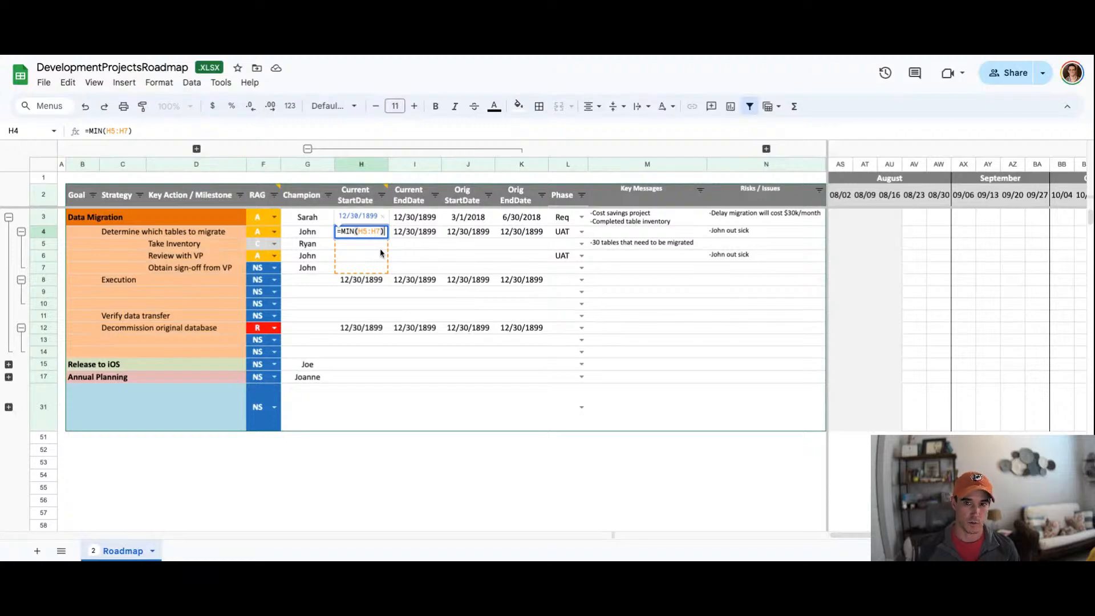
key(Escape)
drag(366, 245, 365, 269)
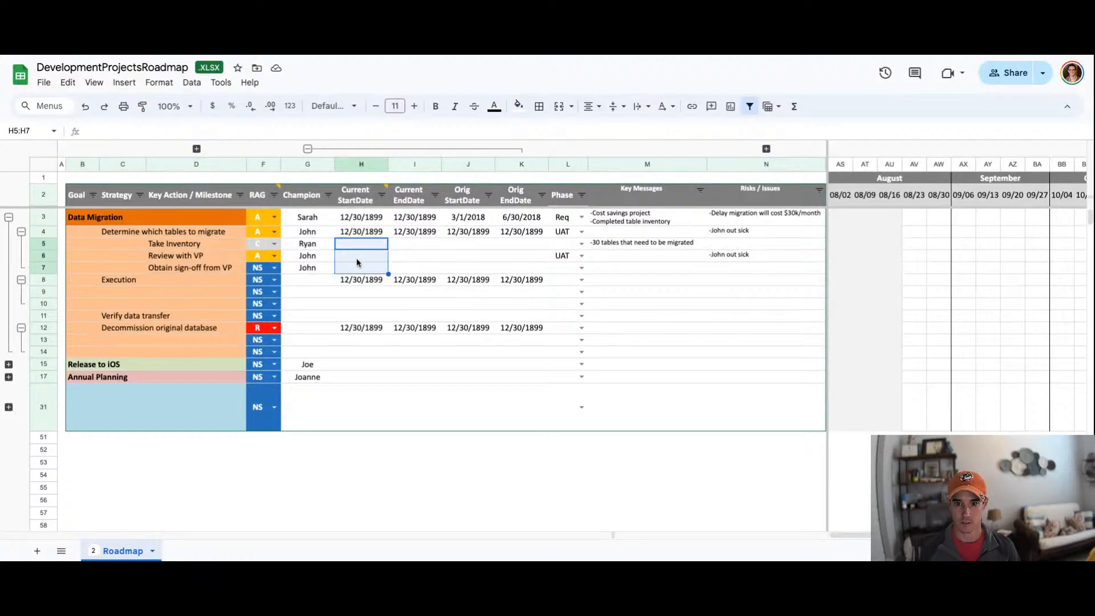
click(366, 235)
click(113, 233)
drag(113, 233, 333, 238)
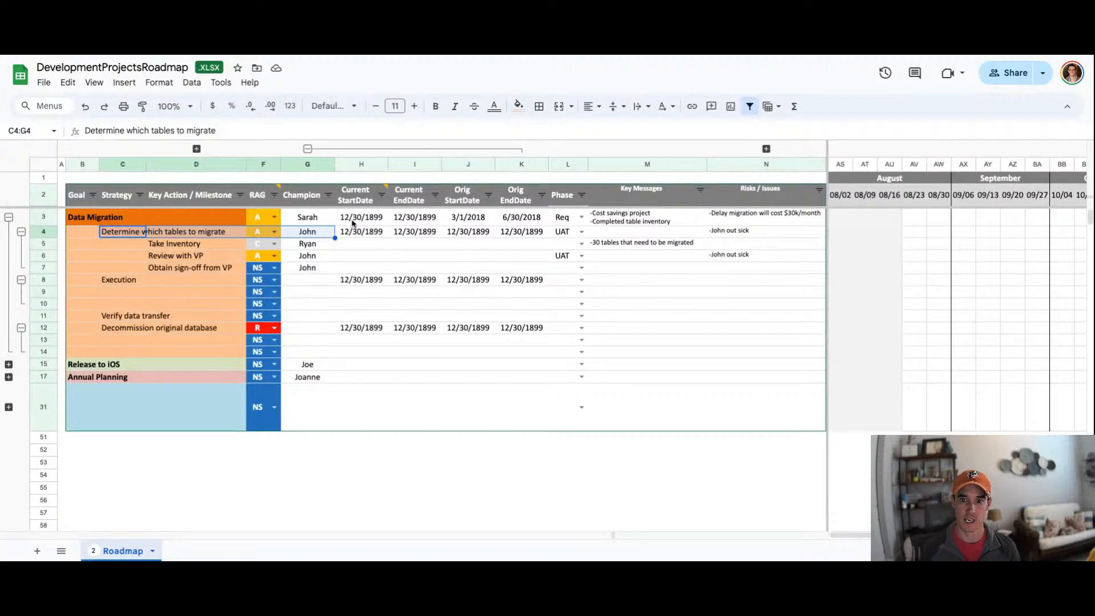
click(351, 219)
double_click(352, 219)
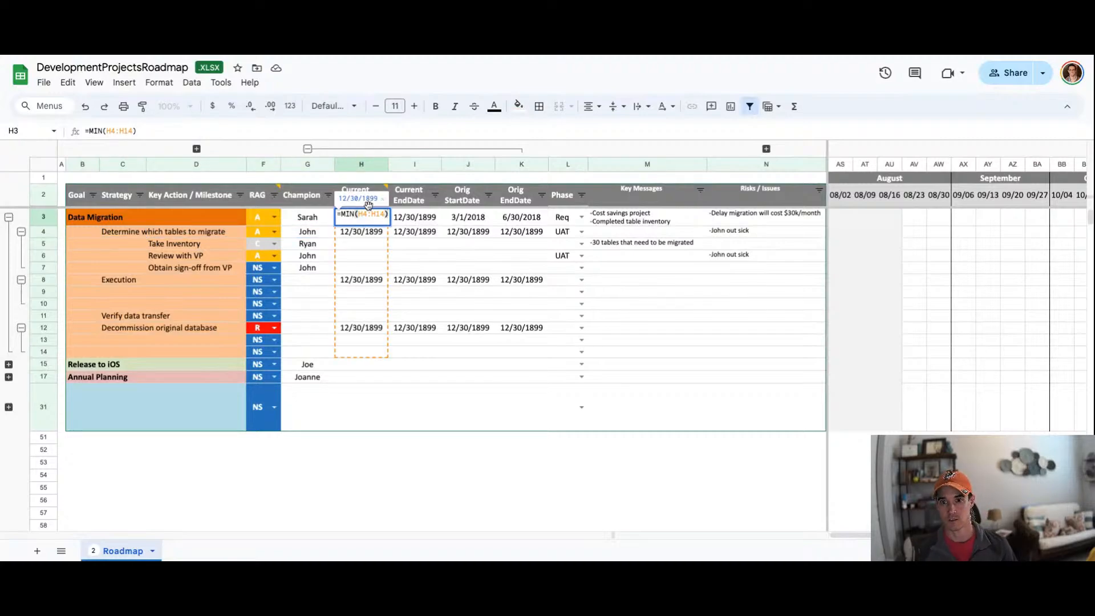
key(Escape)
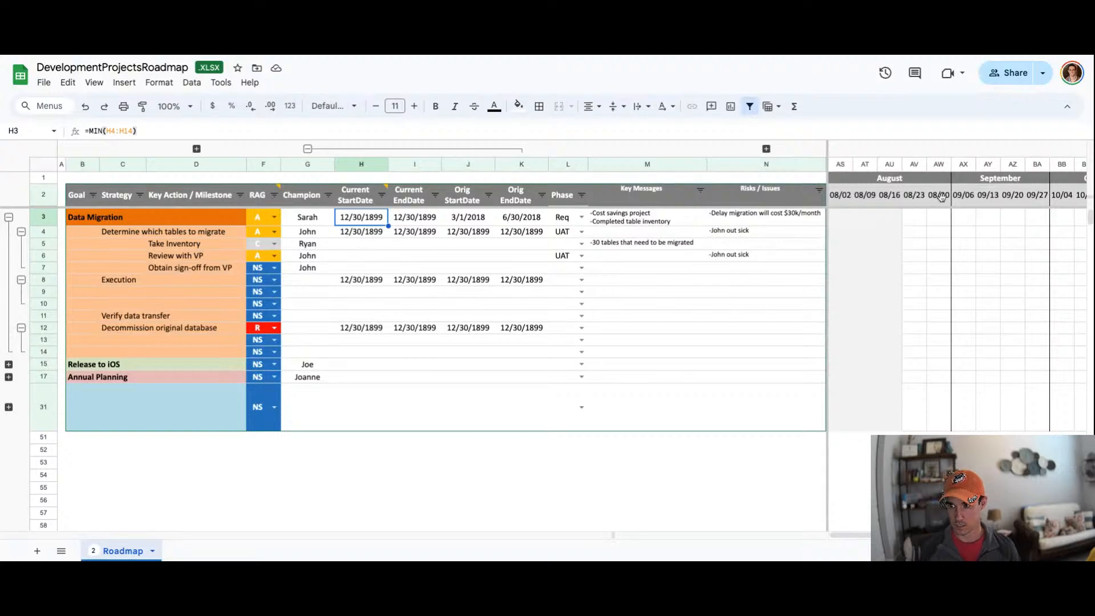
Step: Set the Take Inventory action's current start date to 8/2
click(345, 249)
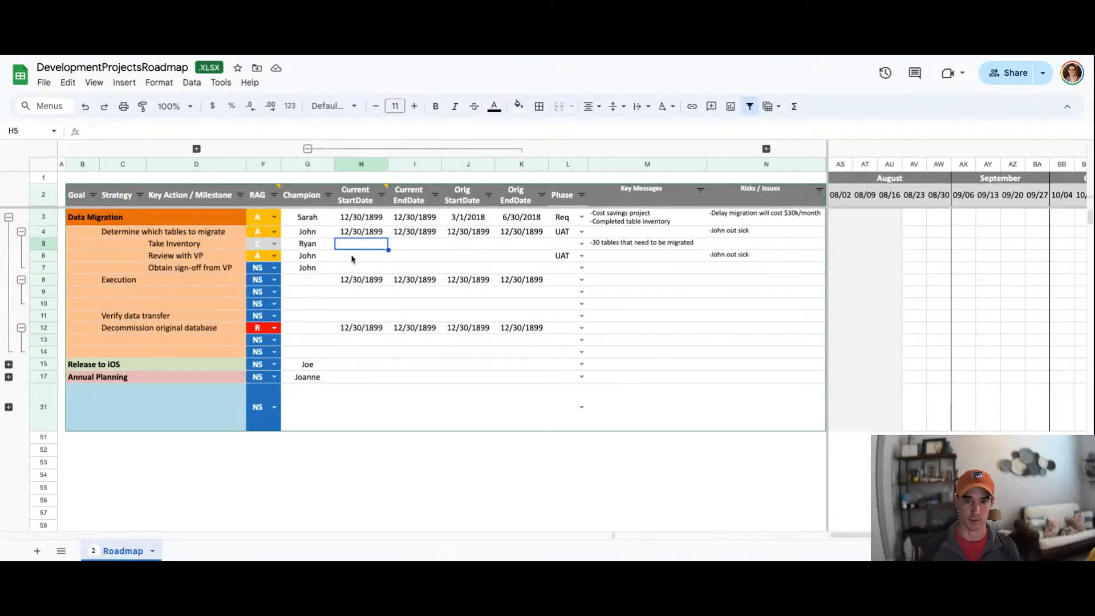
text(8/2)
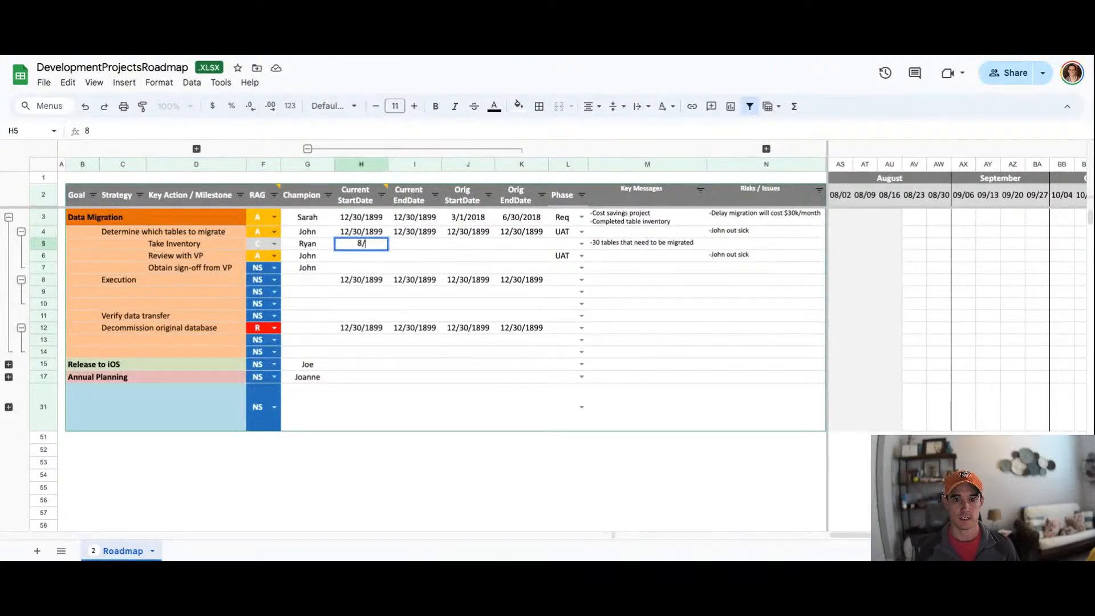
key(Return)
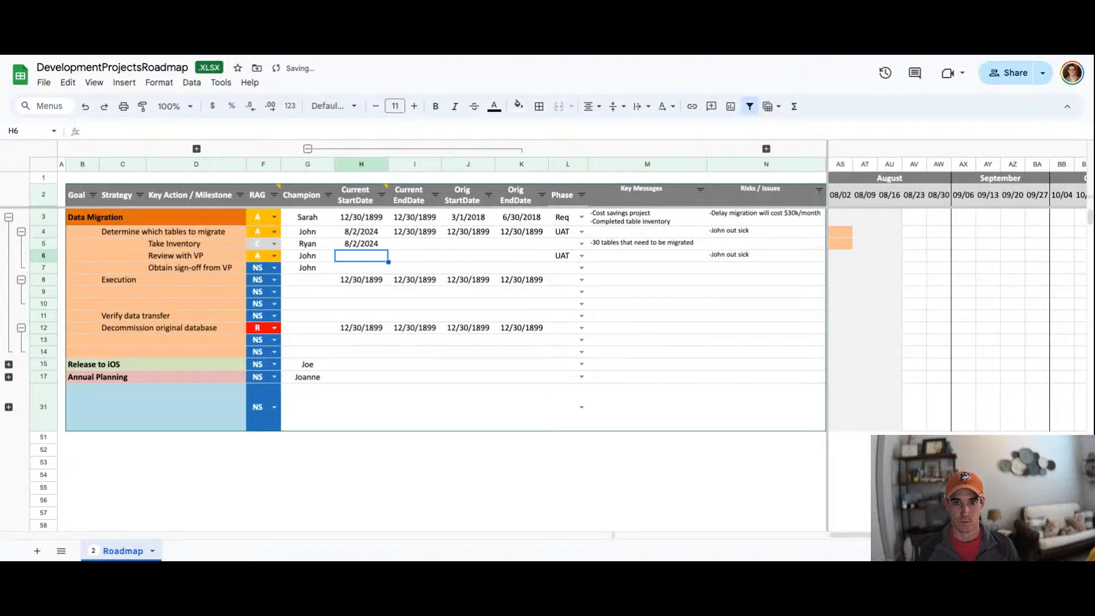
Step: Set the Take Inventory action's current end date to 9/6
click(361, 244)
click(415, 244)
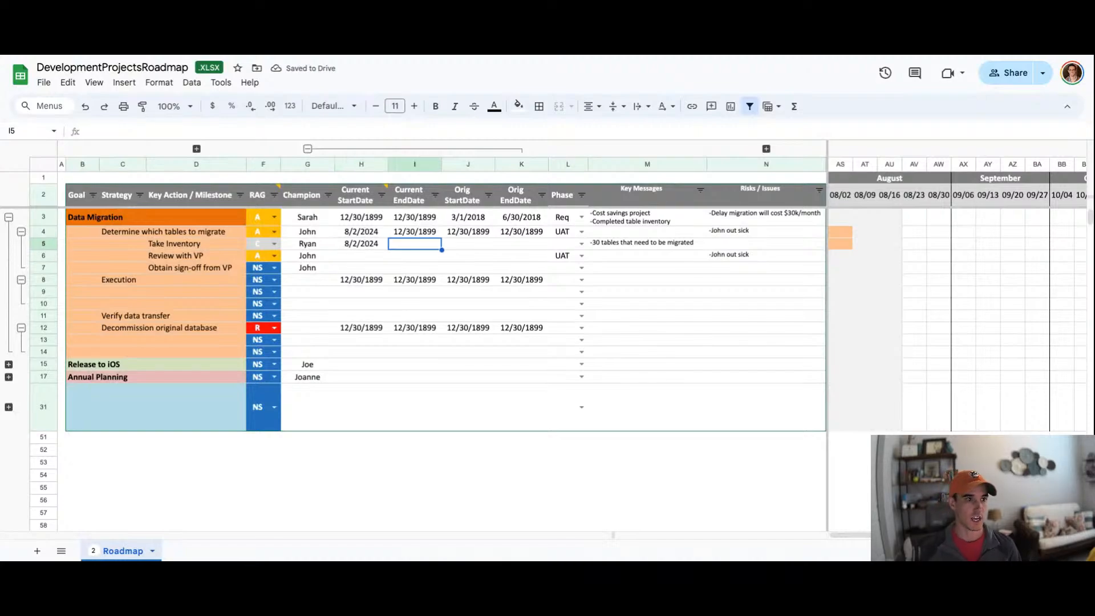
text(9)
key(BackSpace)
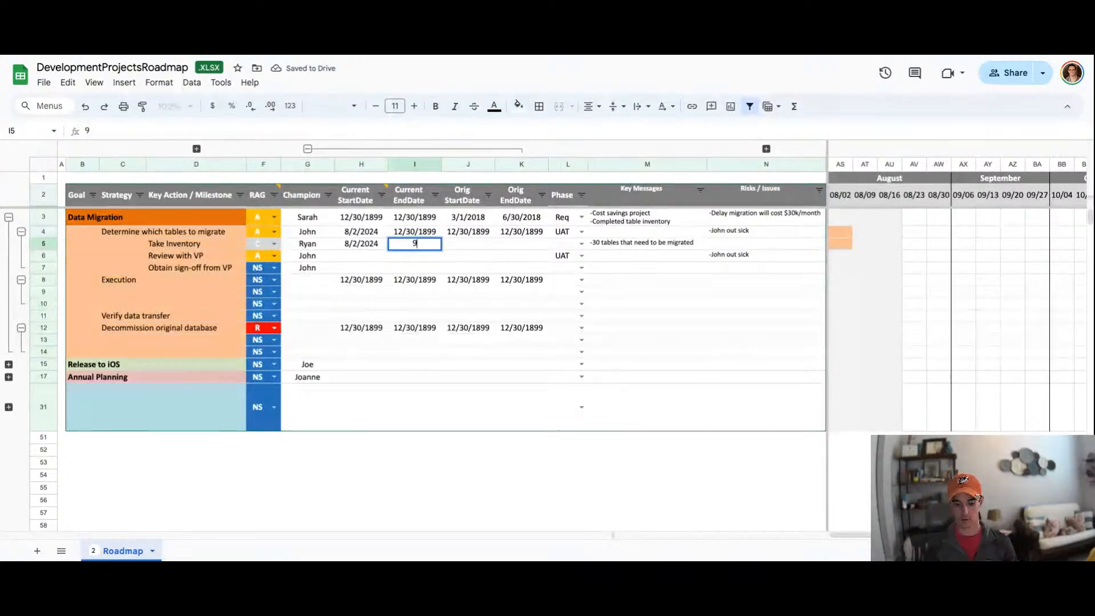
text(/6)
key(Return)
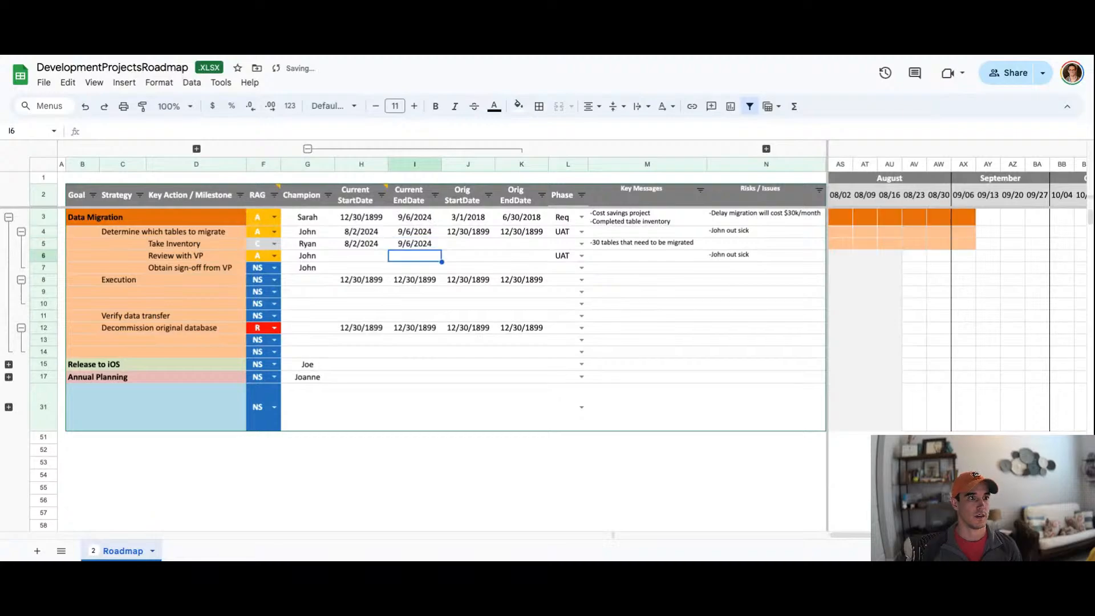
Step: Change the Take Inventory action's current end date to 8/9
key(Up)
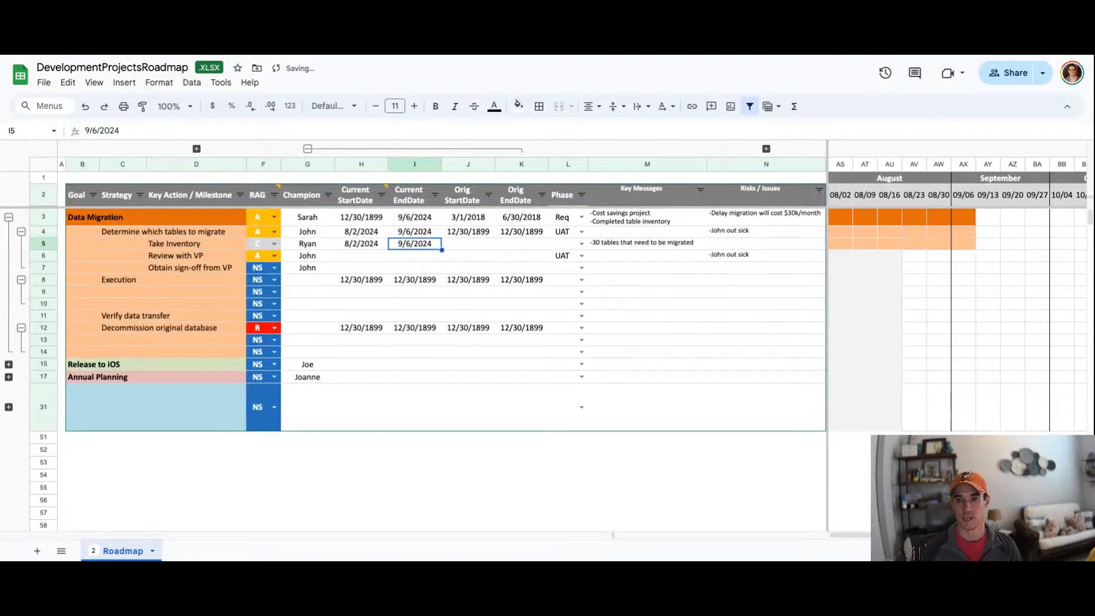
text(8/9)
key(Return)
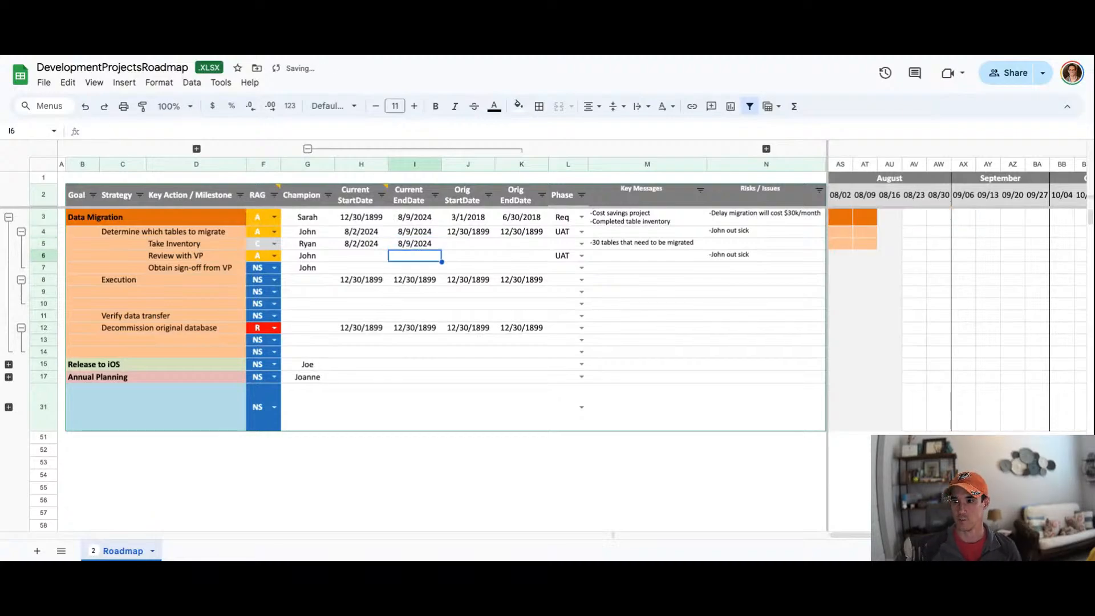
Step: Give Review with VP a current start date of 8/19/2024 and end date of 8/23/2024
key(Left)
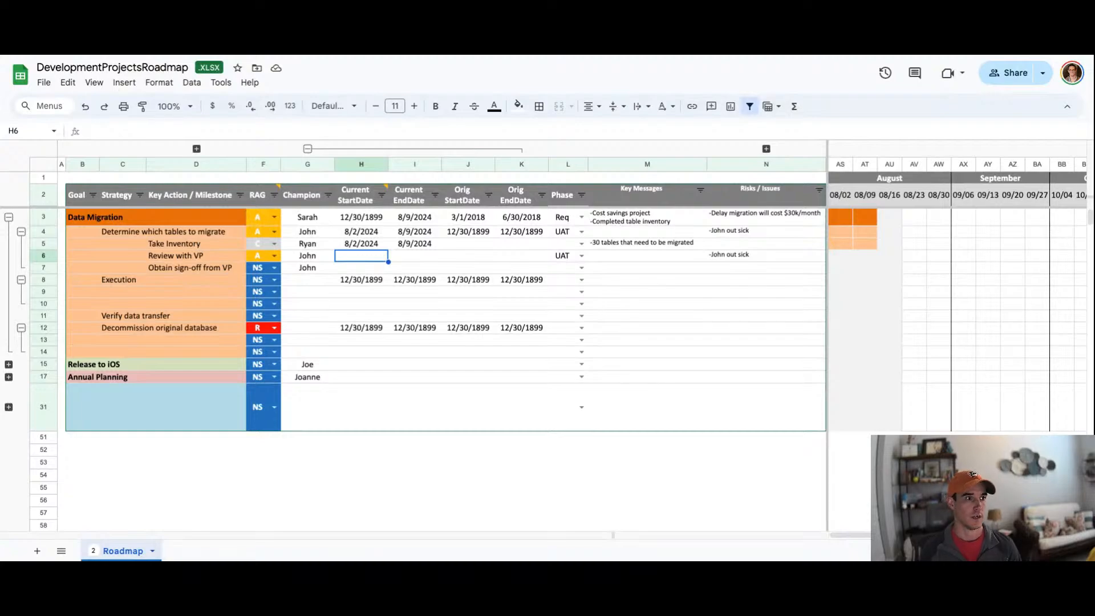
text(8/19/2024)
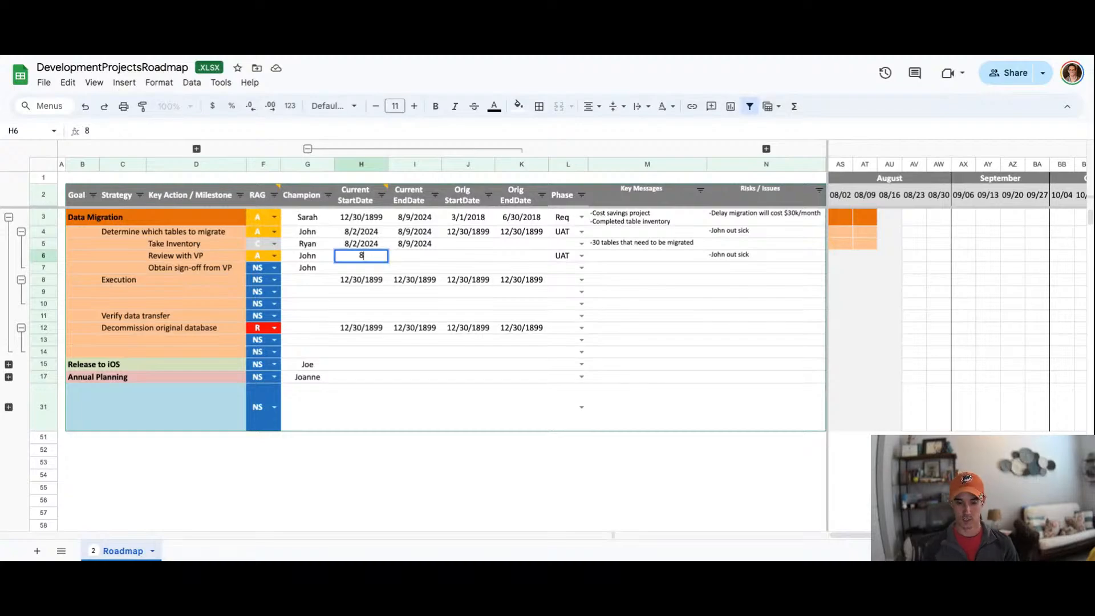
key(Tab)
text(8/23/2024)
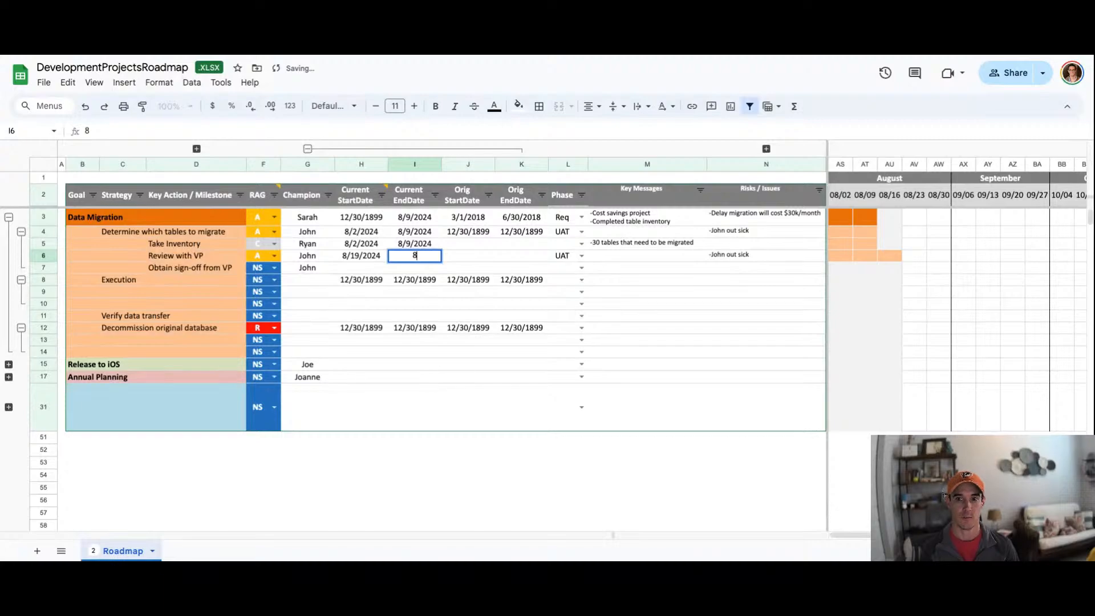
key(Return)
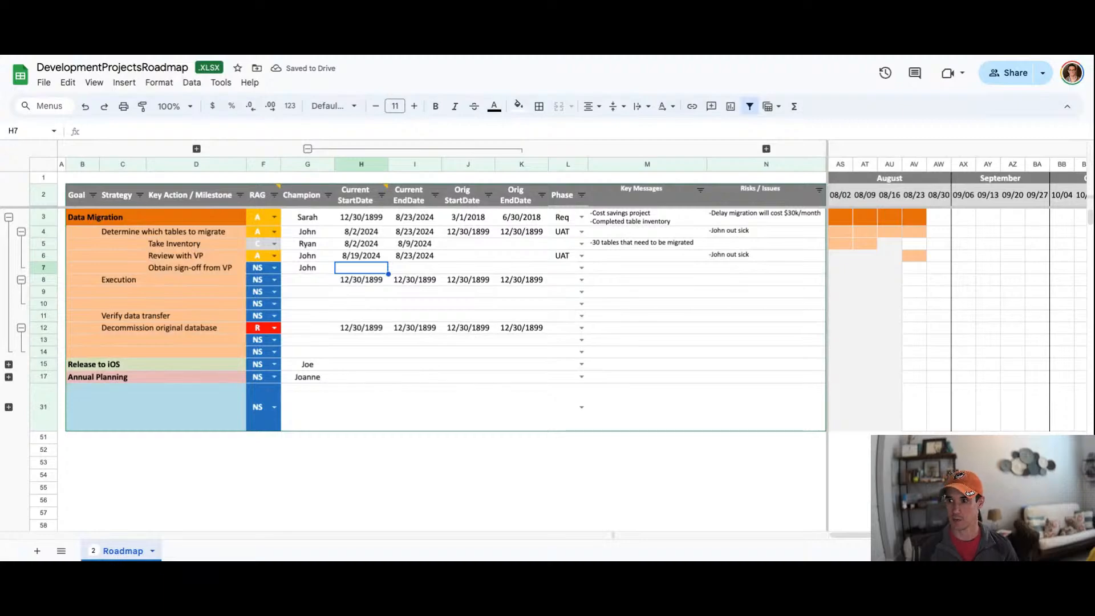
Step: Give Obtain sign-off from VP a current start date of 8/25/2024 and end date of 8/30/2024
text(8/25/2024)
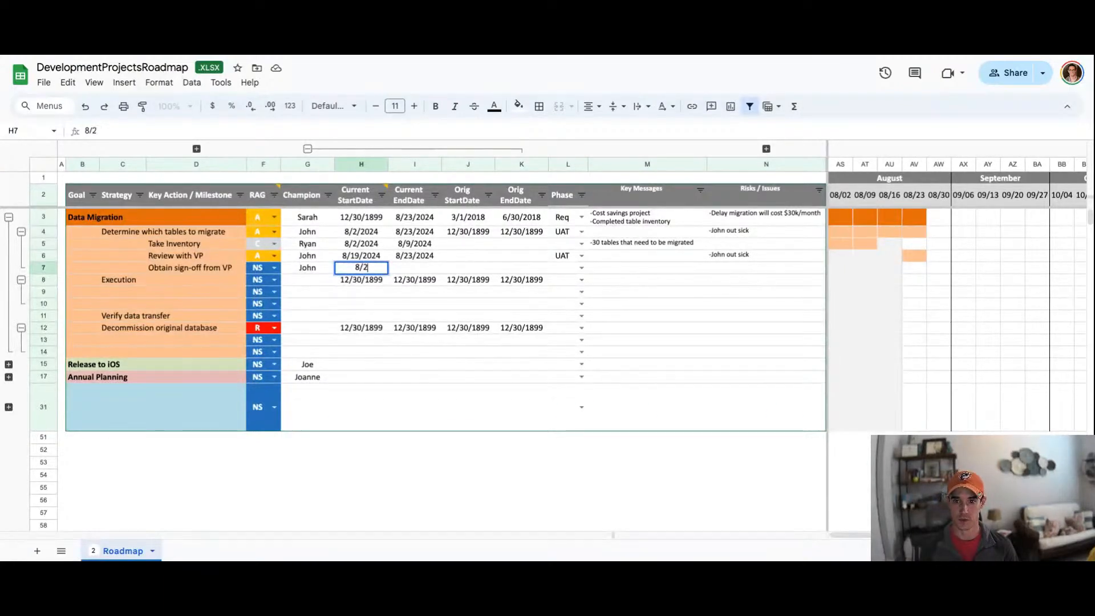
key(Tab)
text(8/30/2024)
key(Return)
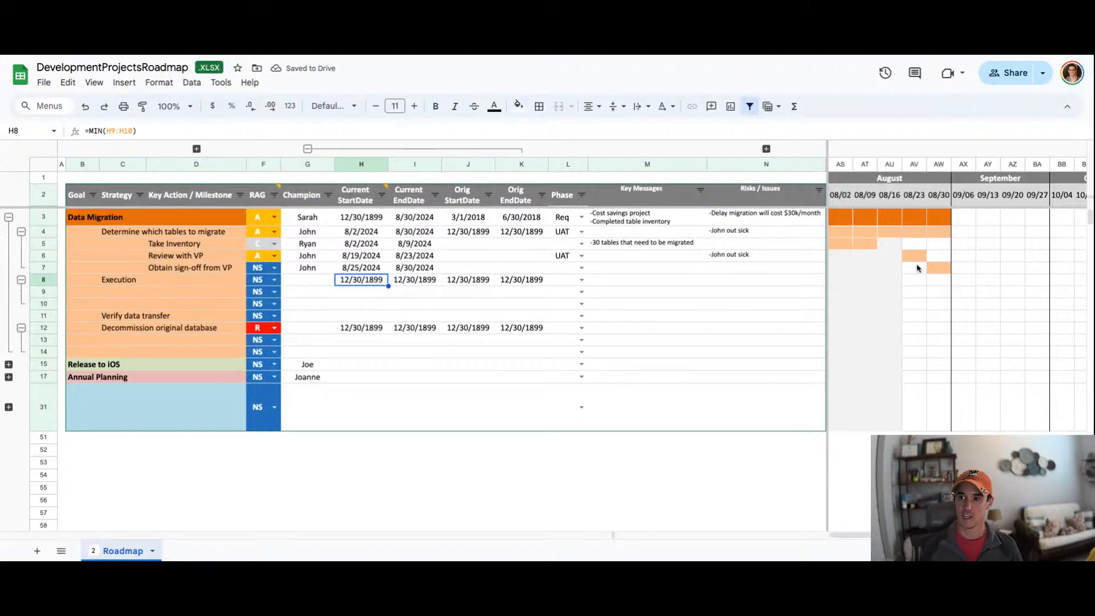
Step: Check the start and end date formulas of the goal and strategy rows
click(416, 236)
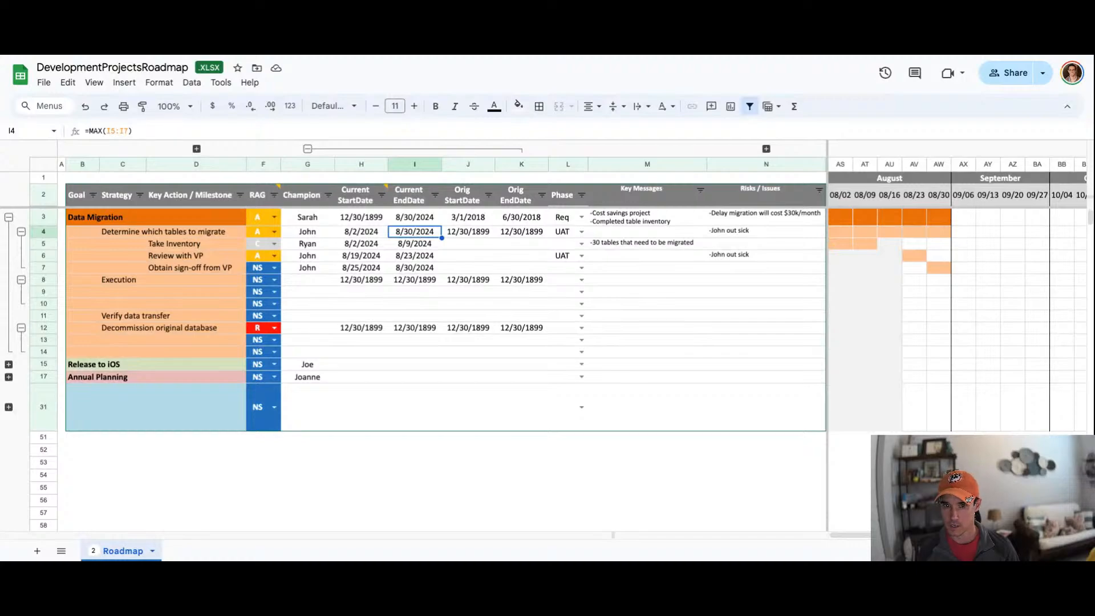
click(416, 267)
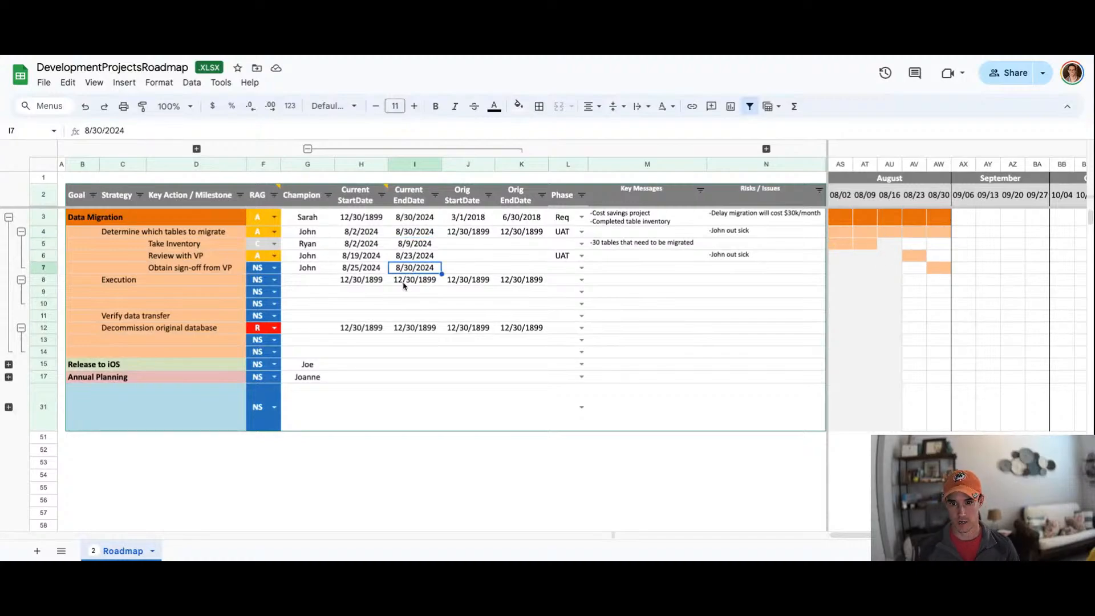
click(362, 233)
click(370, 222)
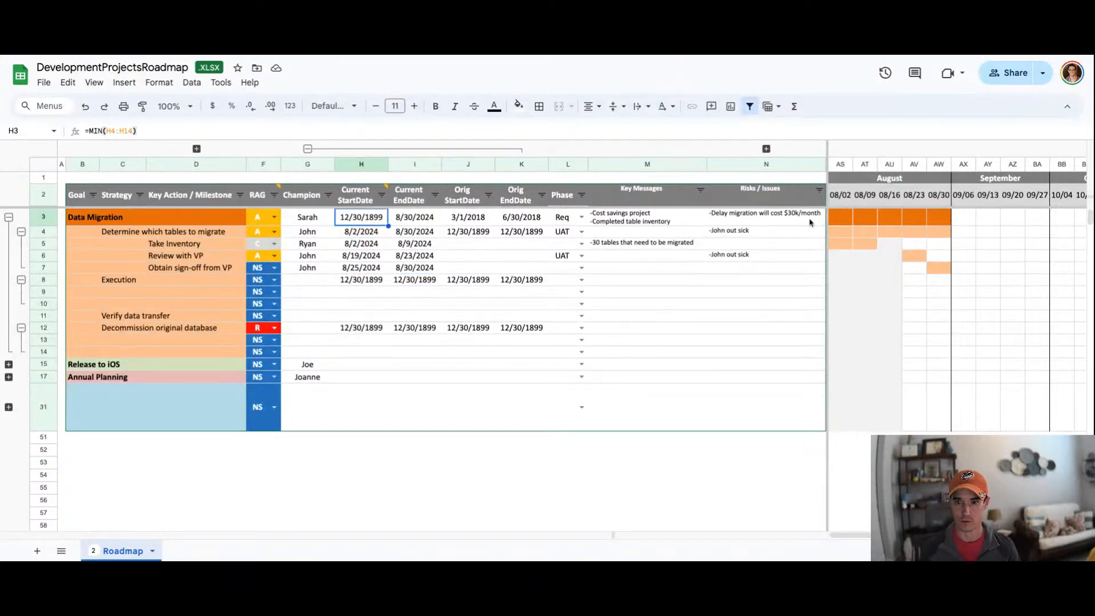
Step: Copy the current start and end dates of the three Take Inventory to Obtain sign-off actions into the original date columns
click(463, 201)
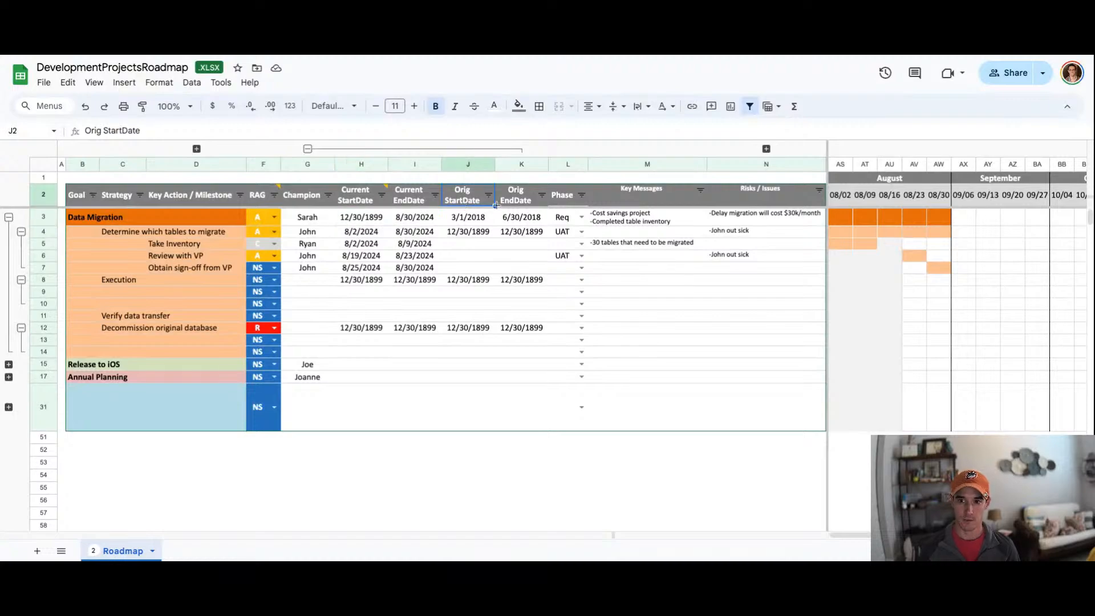
click(507, 203)
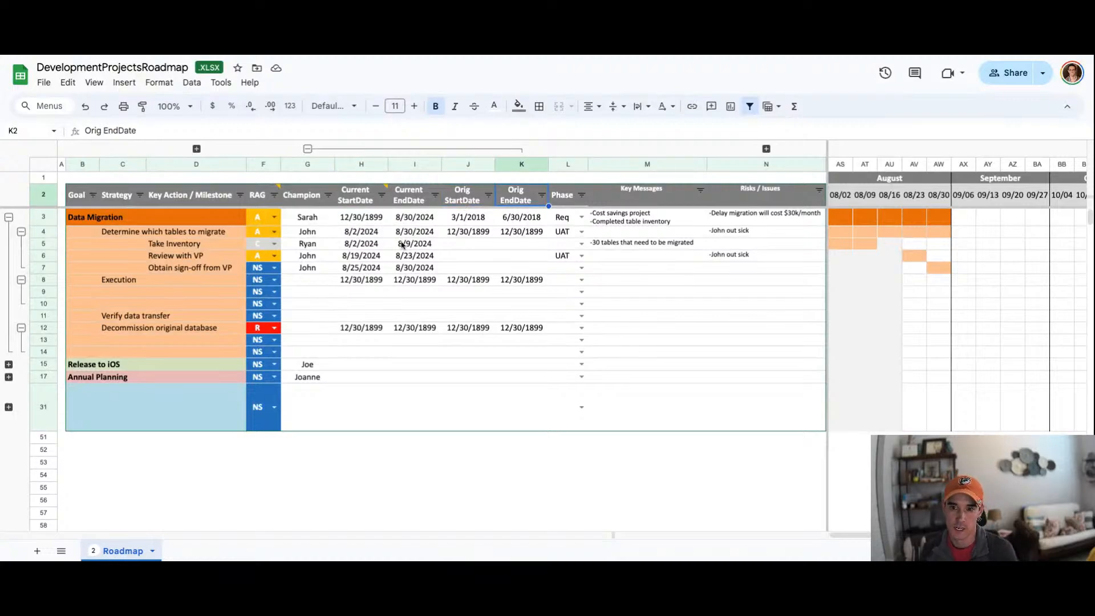
mouse_move(350, 244)
mouse_down()
mouse_move(416, 263)
mouse_move(366, 256)
mouse_up()
key(ctrl+c)
click(468, 243)
key(ctrl+v)
click(366, 247)
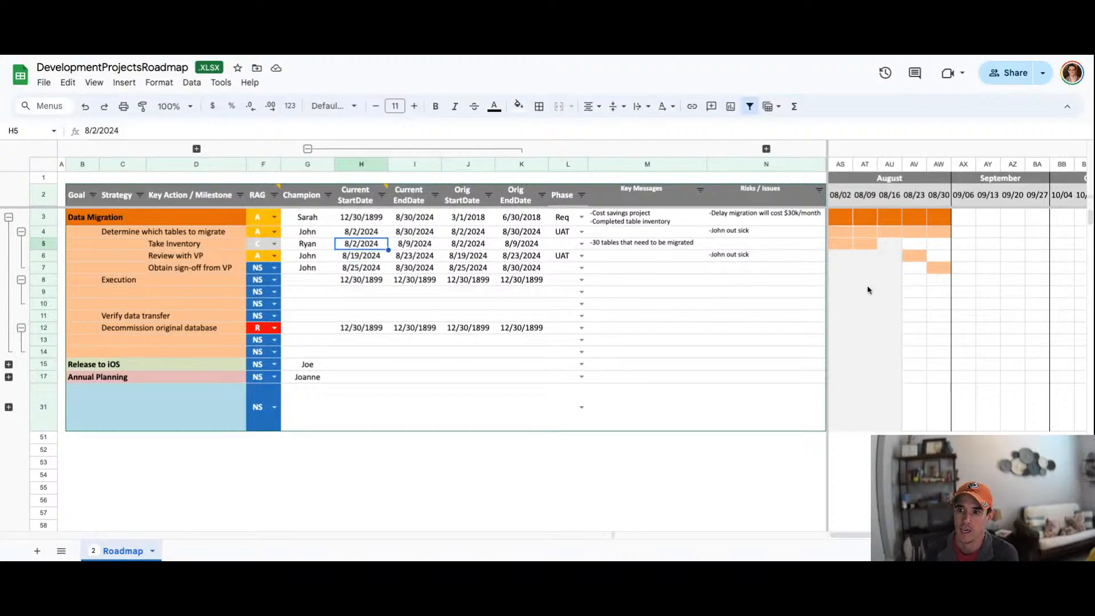
Step: Change Review with VP's current start date to 8/25/2024 and end date to 8/30/2024
click(719, 235)
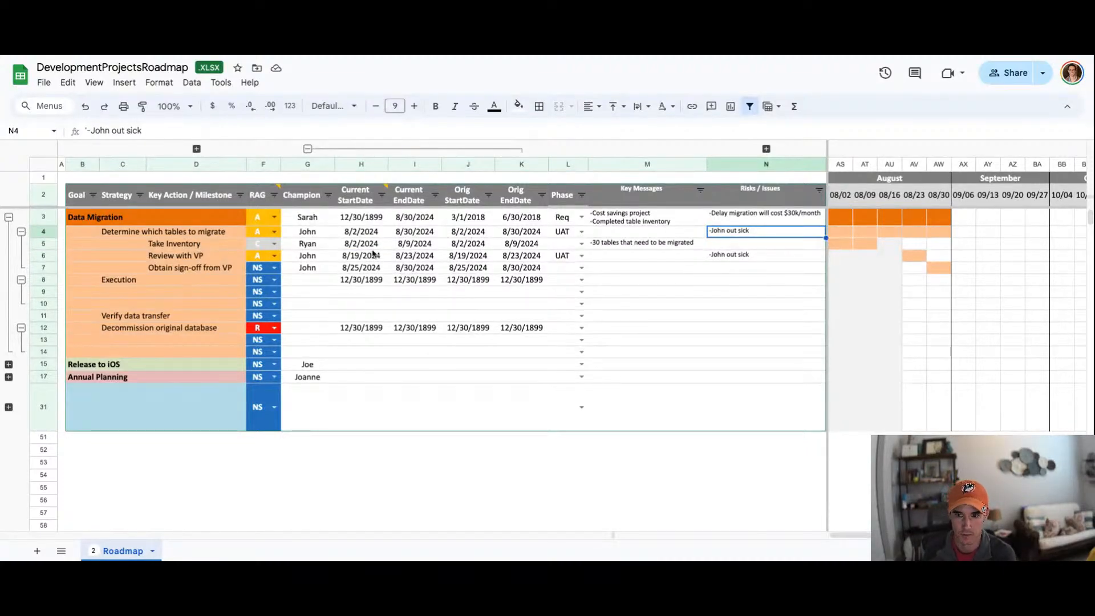
drag(221, 260, 268, 260)
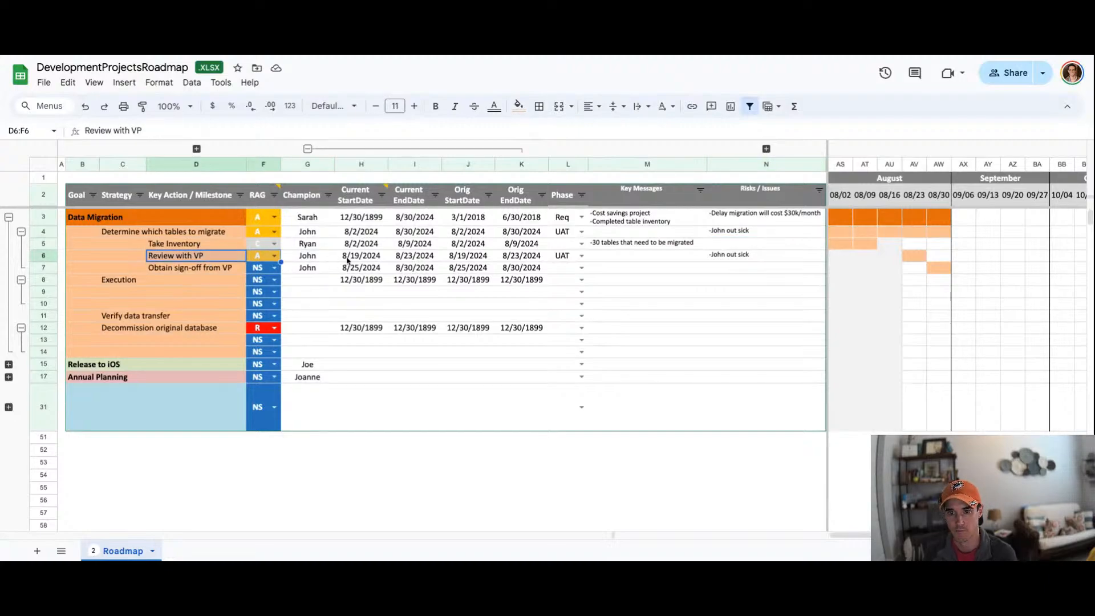
click(348, 261)
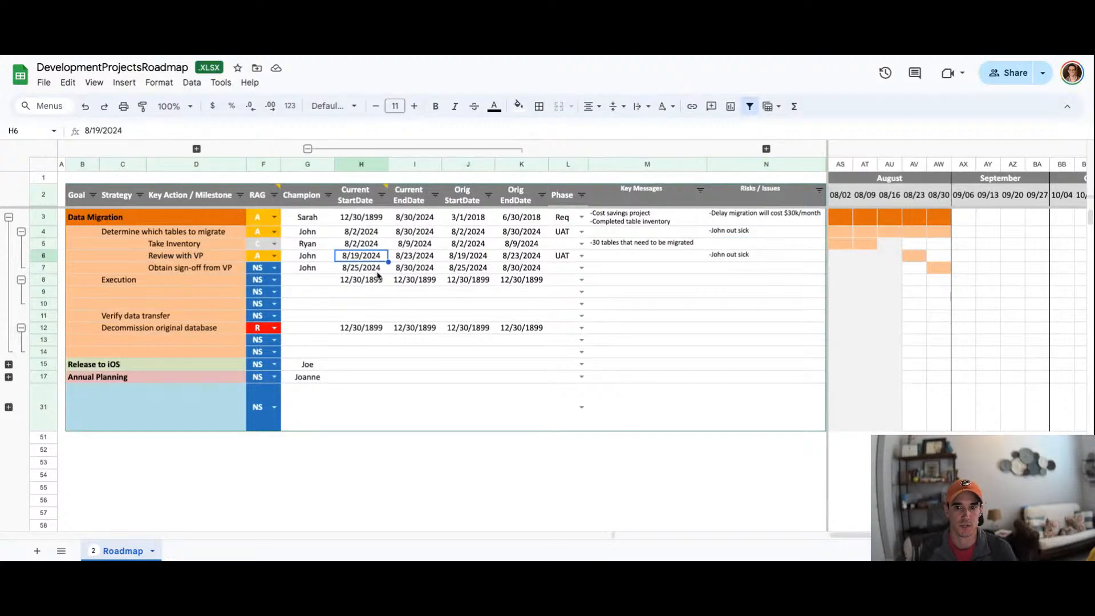
text(8/265)
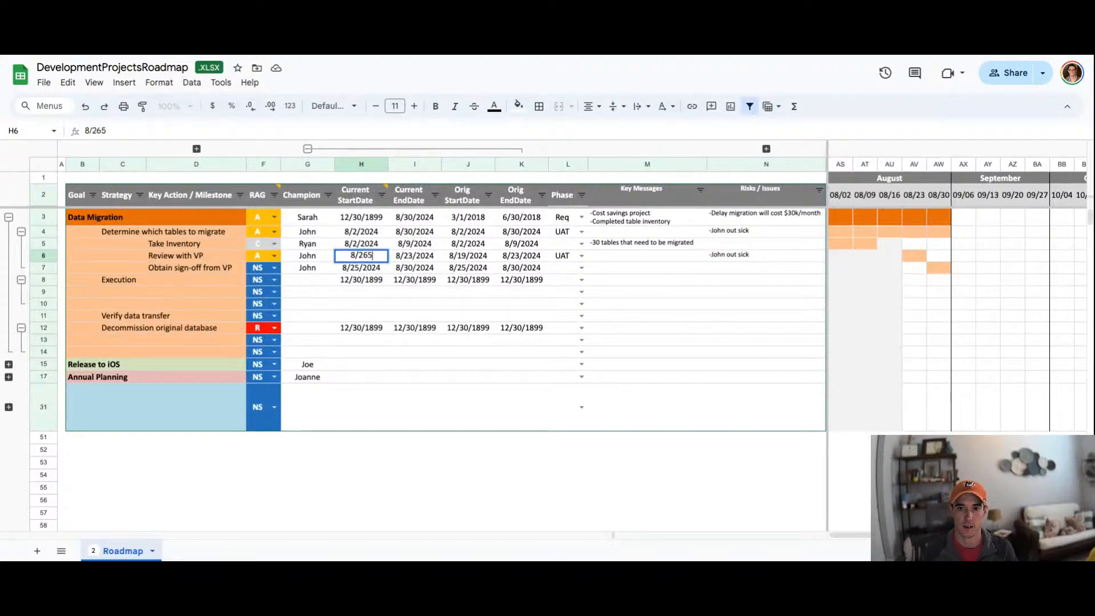
key(BackSpace)
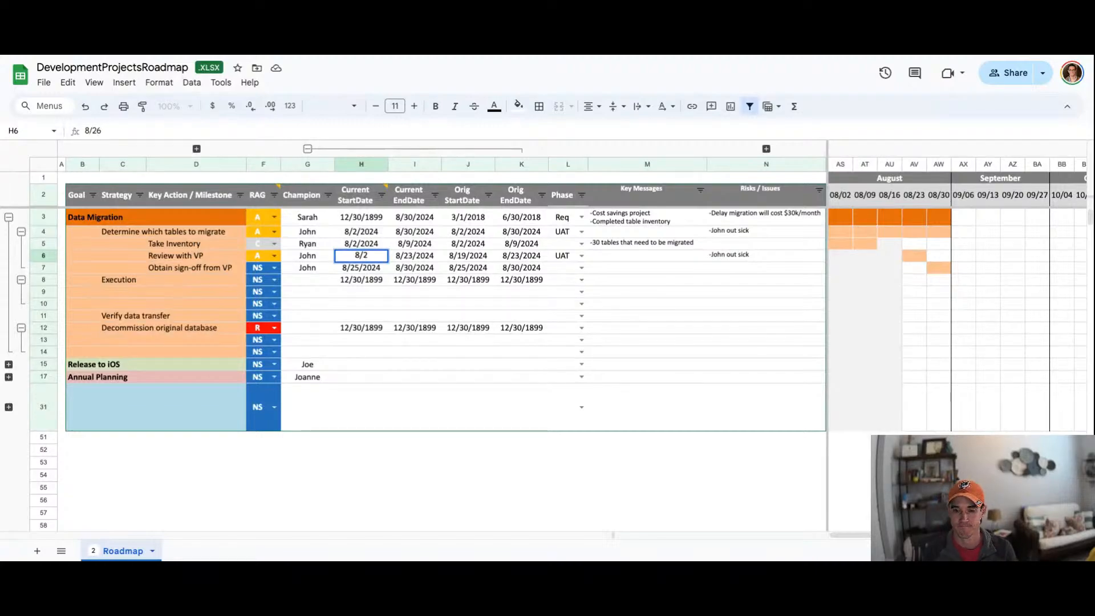
key(Tab)
text(8/30)
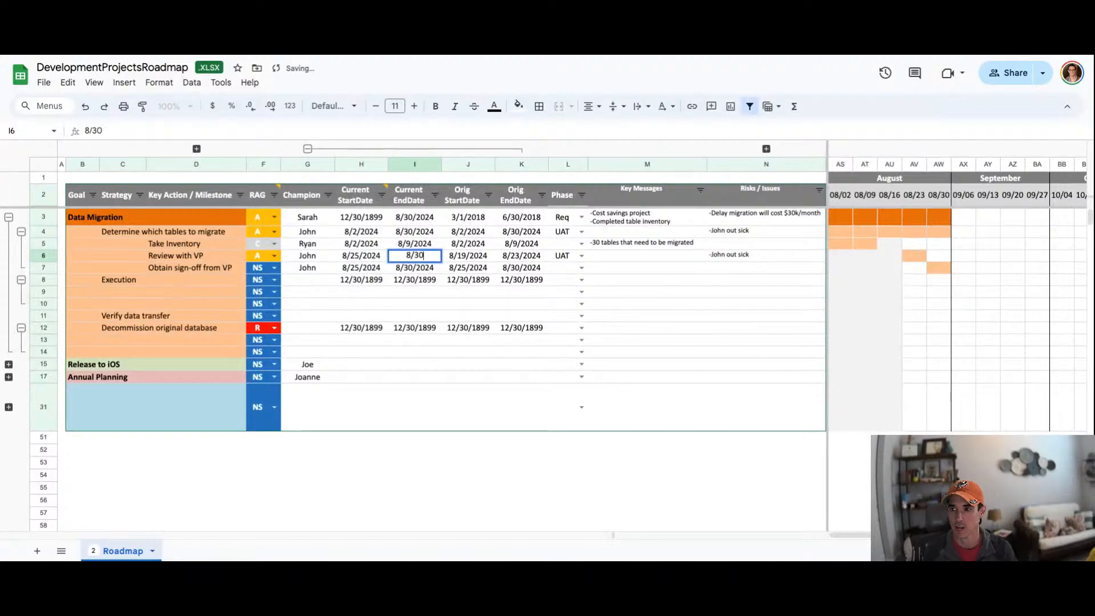
key(Return)
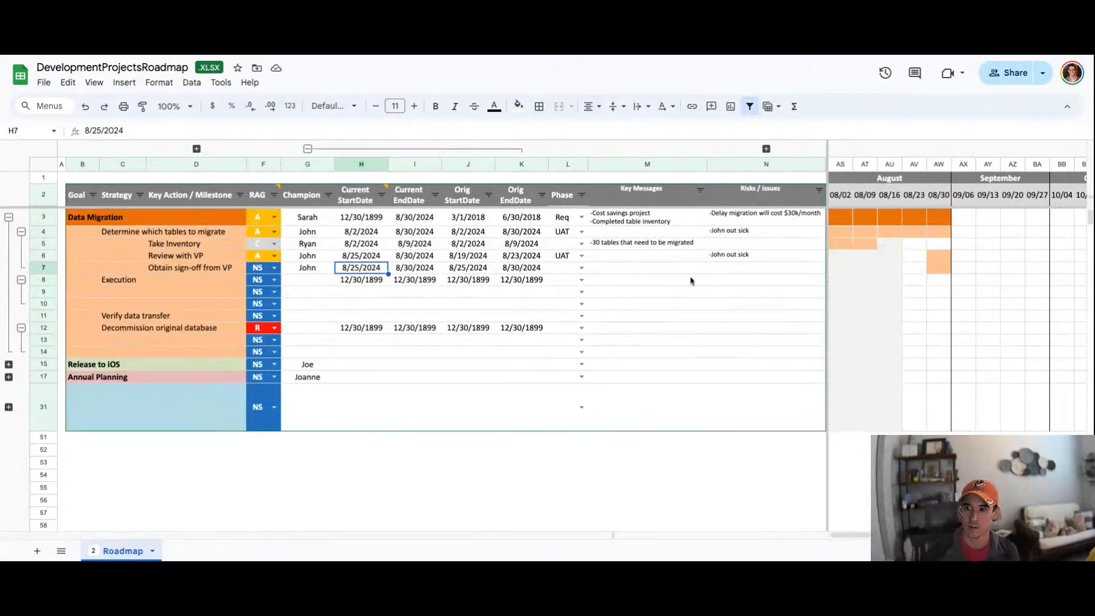
Step: Set Obtain sign-off from VP's current start date as a formula: Review with VP's end date plus 5
drag(938, 256, 931, 270)
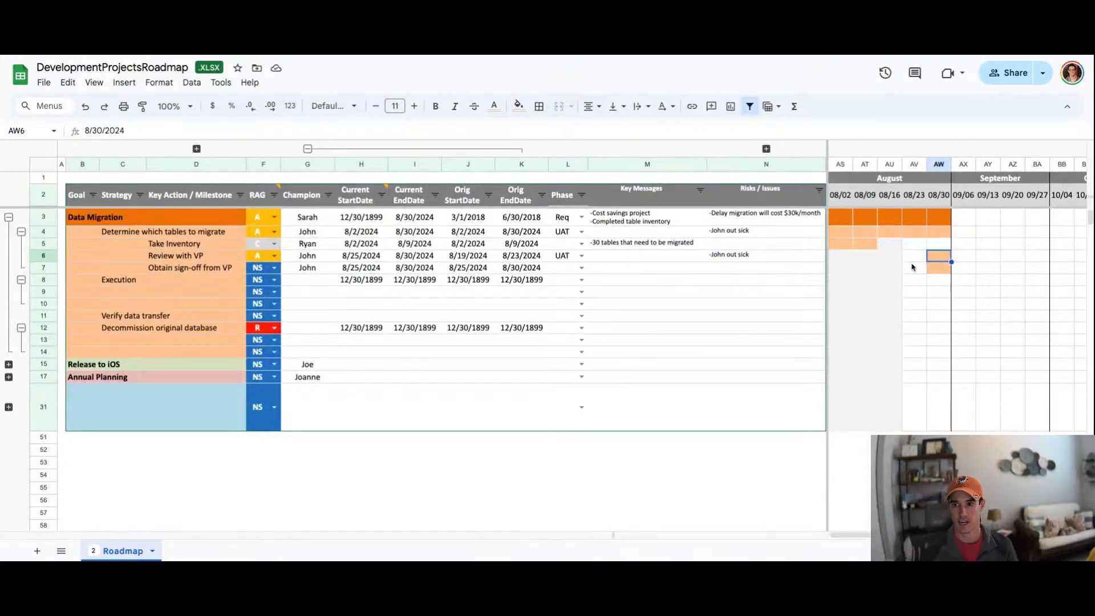
drag(183, 257, 183, 272)
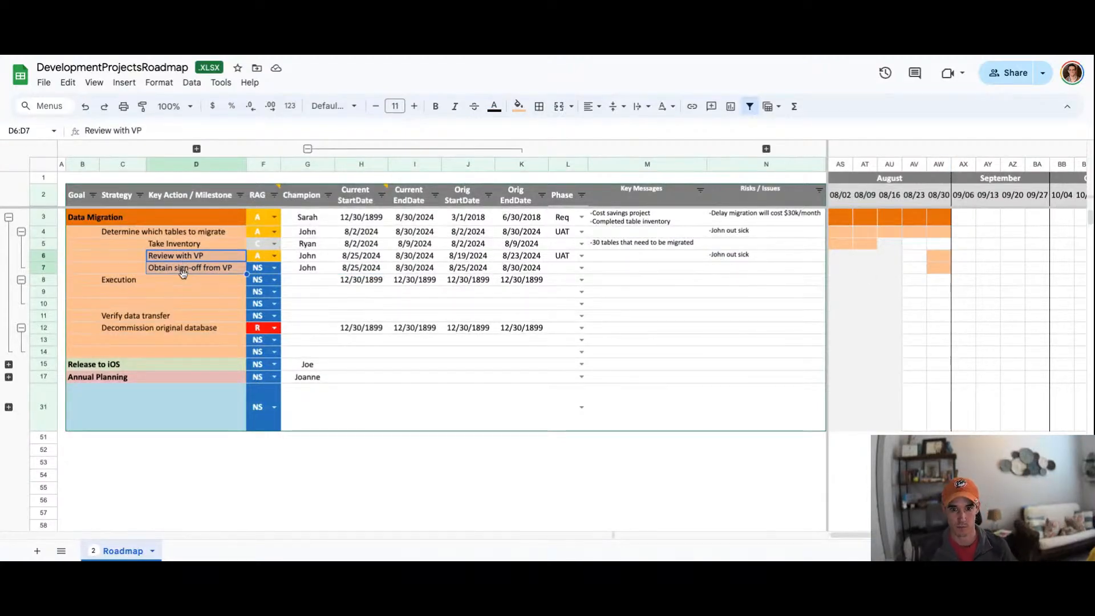
click(261, 261)
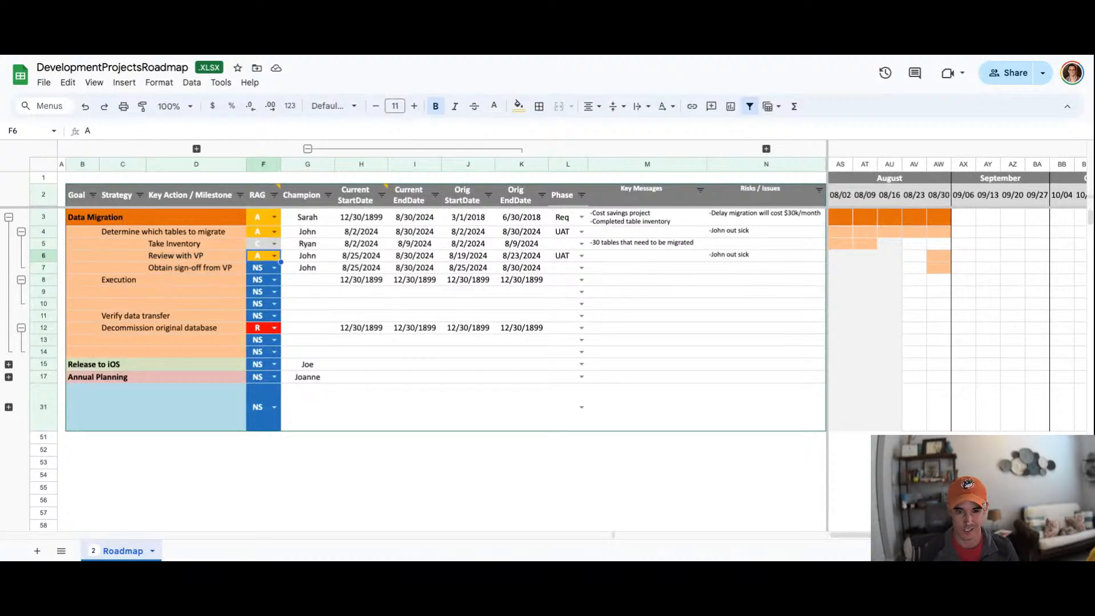
click(364, 272)
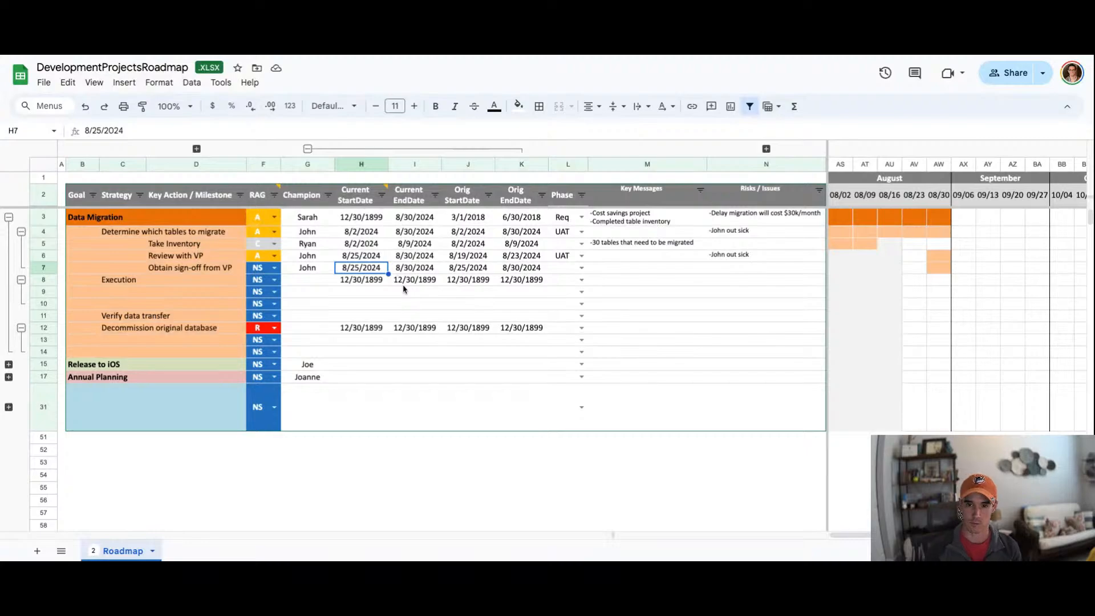
text(=)
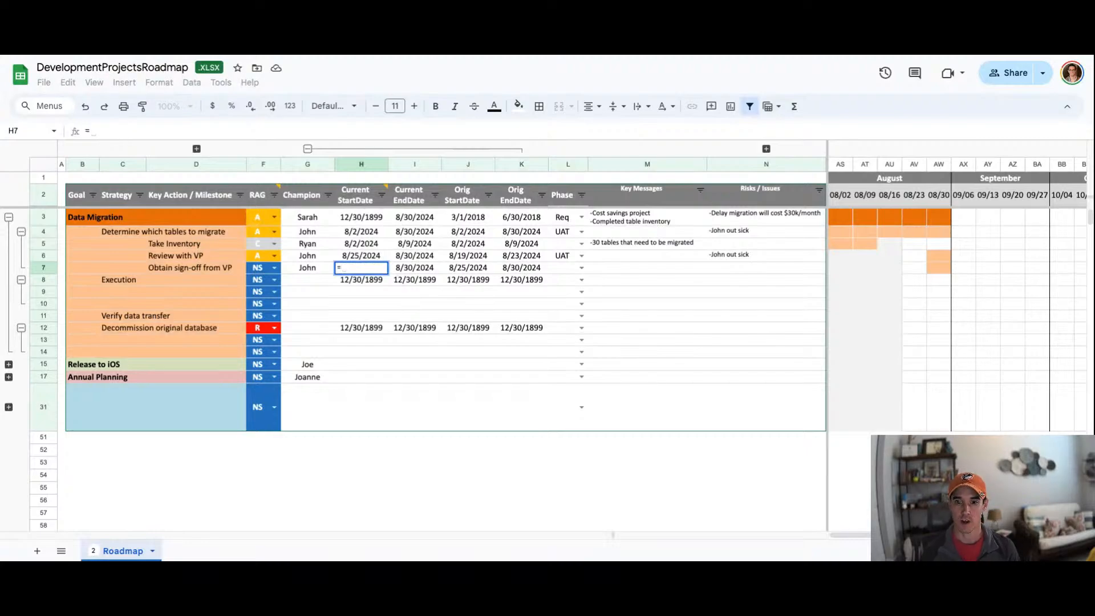
click(419, 259)
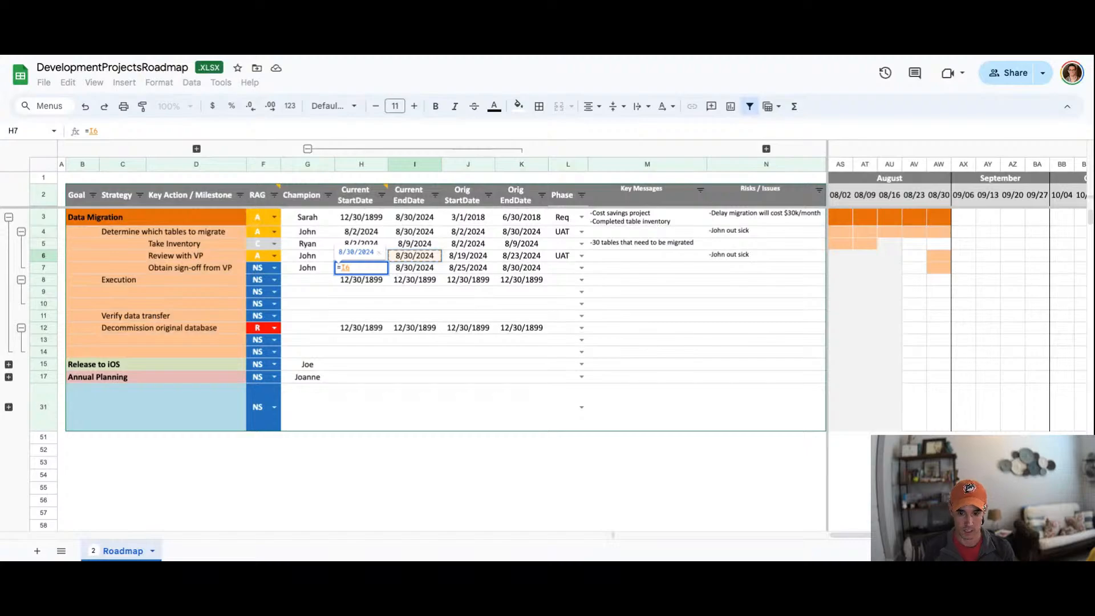
text(+5)
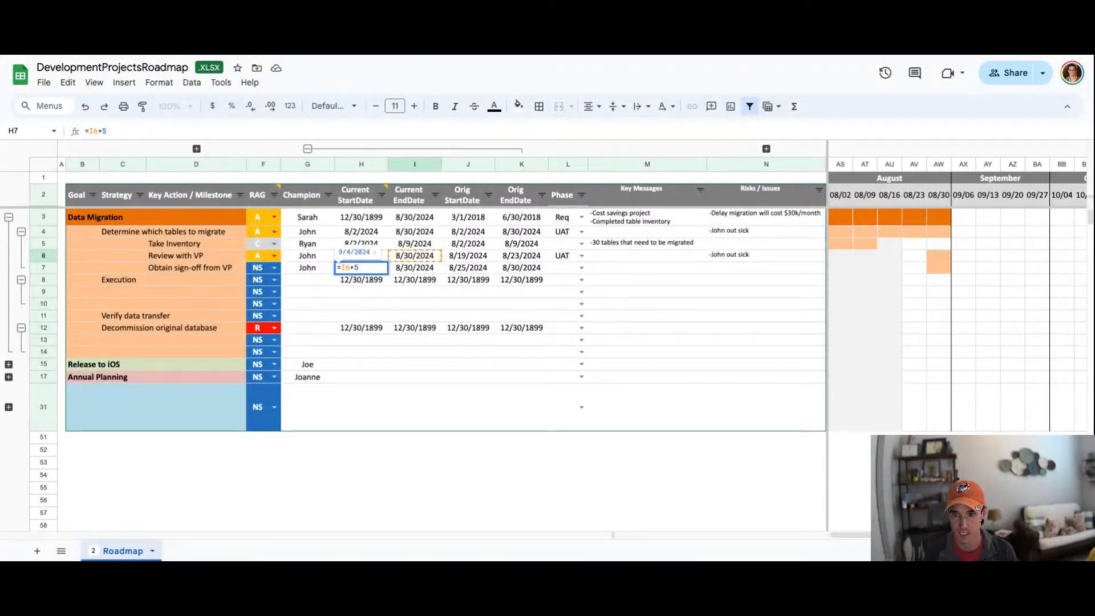
key(Return)
Step: Set Obtain sign-off from VP's current end date as a formula: its own start date plus 2
click(415, 267)
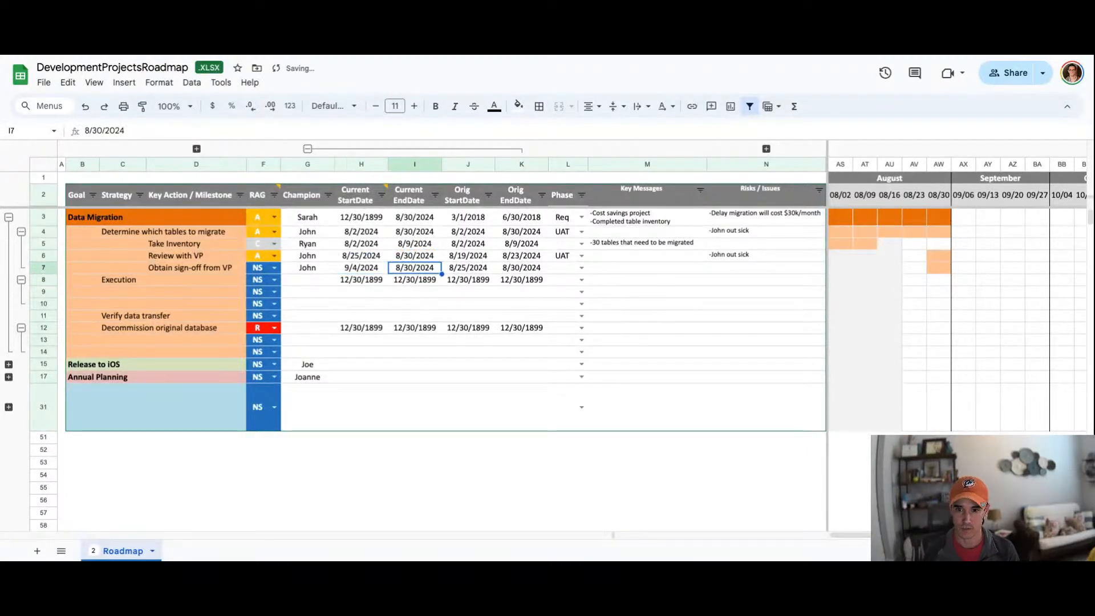
text(=)
key(Left)
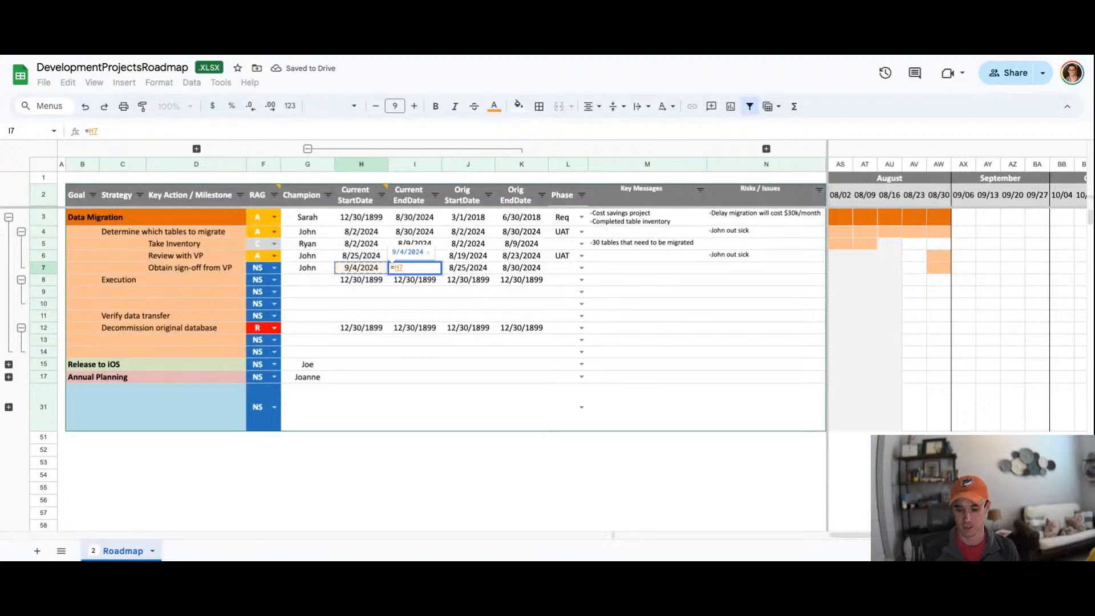
text(+2)
key(Return)
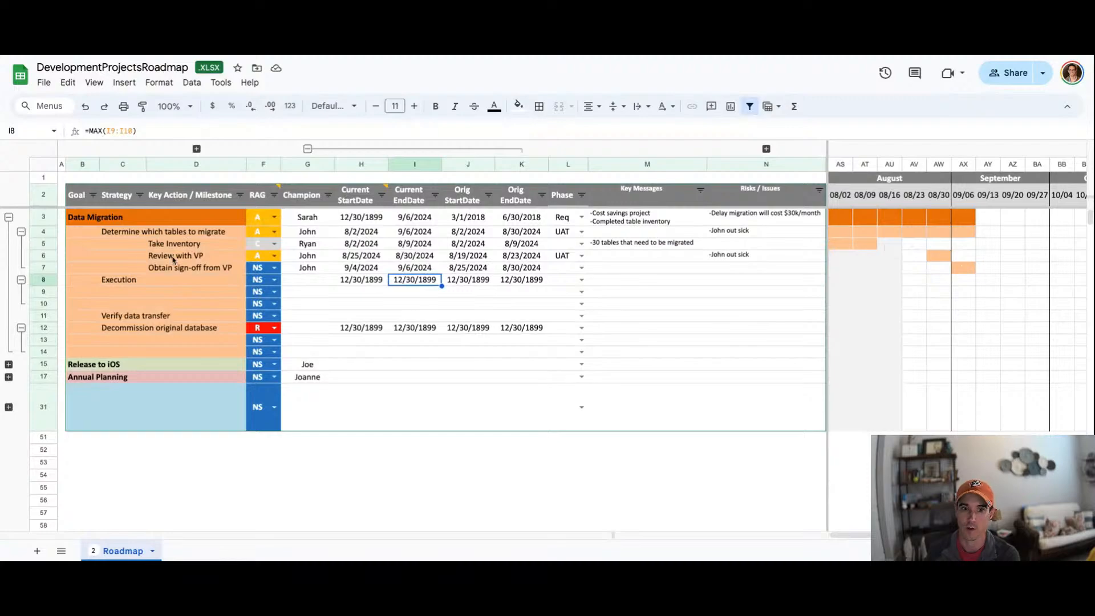
Step: Compare the goal and strategy timeline bars, then enter the champion's name for the Execution strategy
click(21, 232)
drag(839, 232, 971, 233)
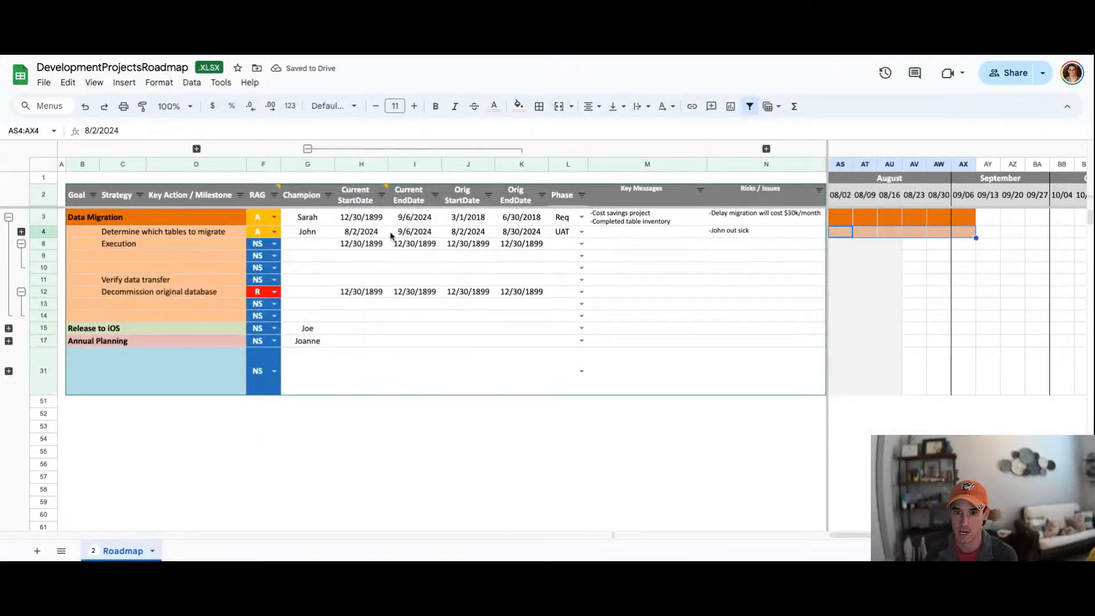
drag(843, 221, 969, 220)
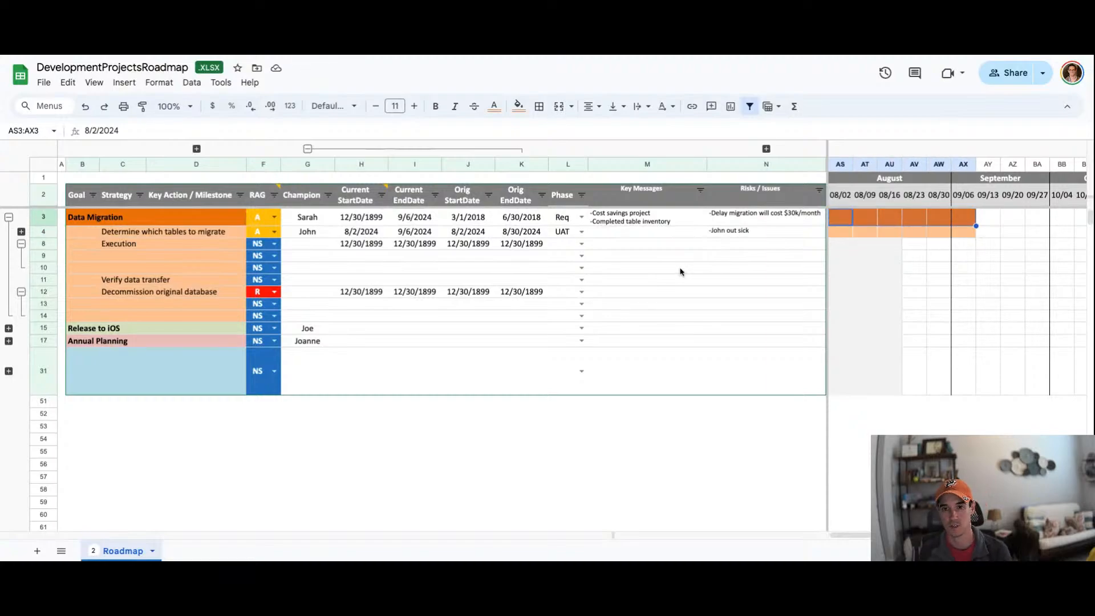
click(21, 232)
click(169, 291)
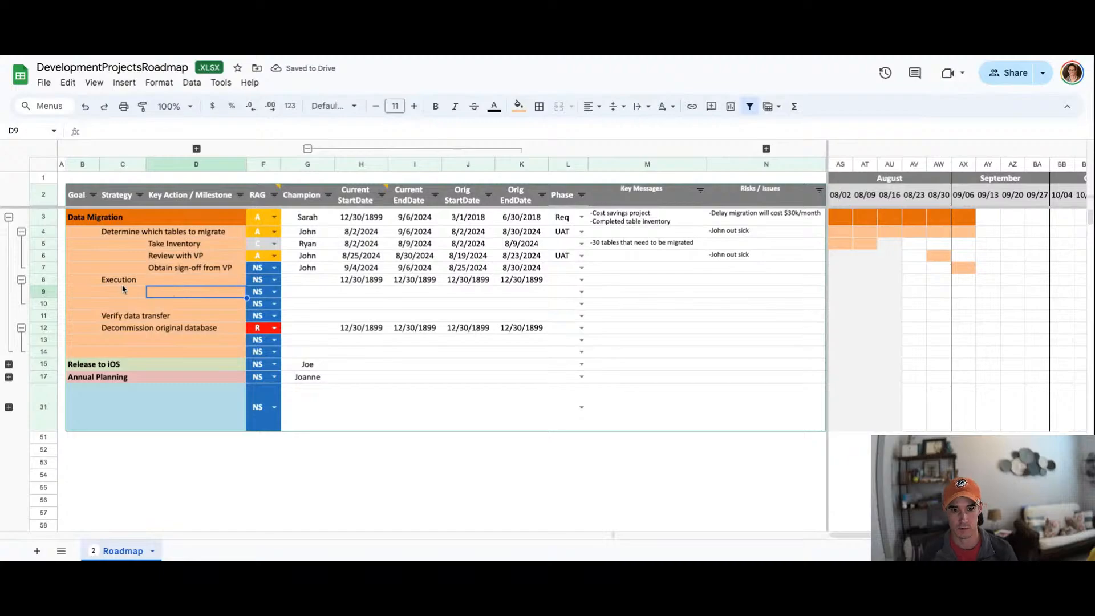
click(306, 283)
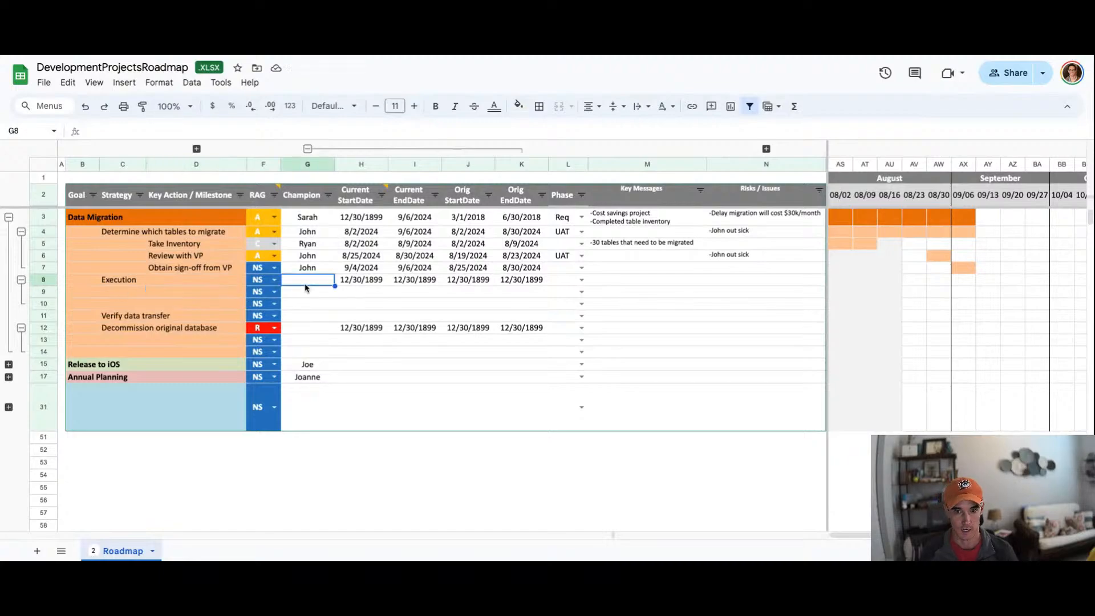
text(Ryan)
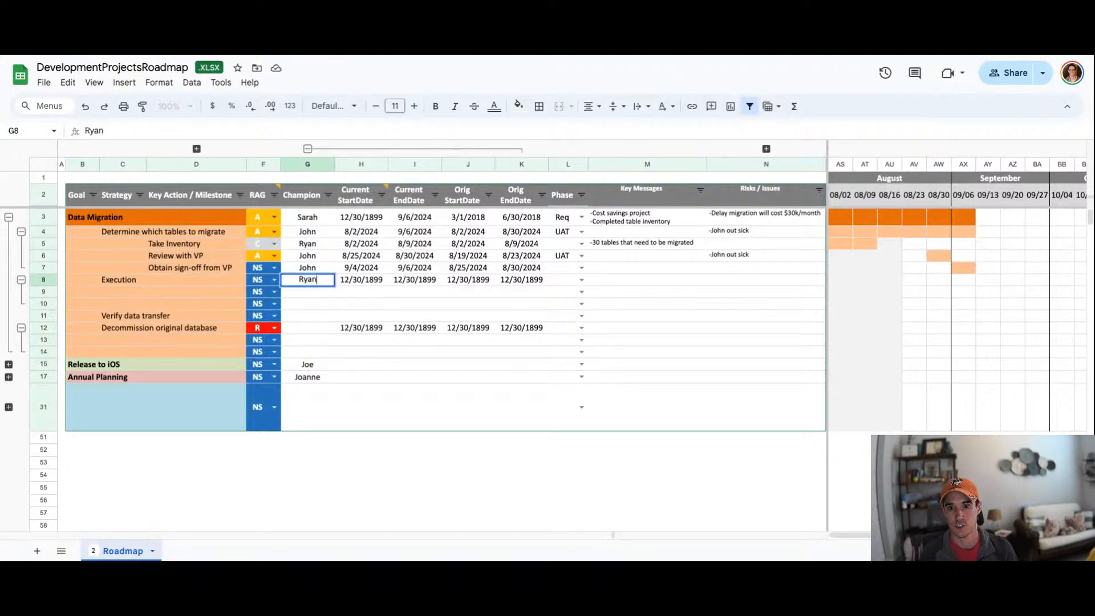
key(Return)
Step: Add key actions Write SPROC and Backup under the Execution strategy
key(Left)
key(Left)
key(Left)
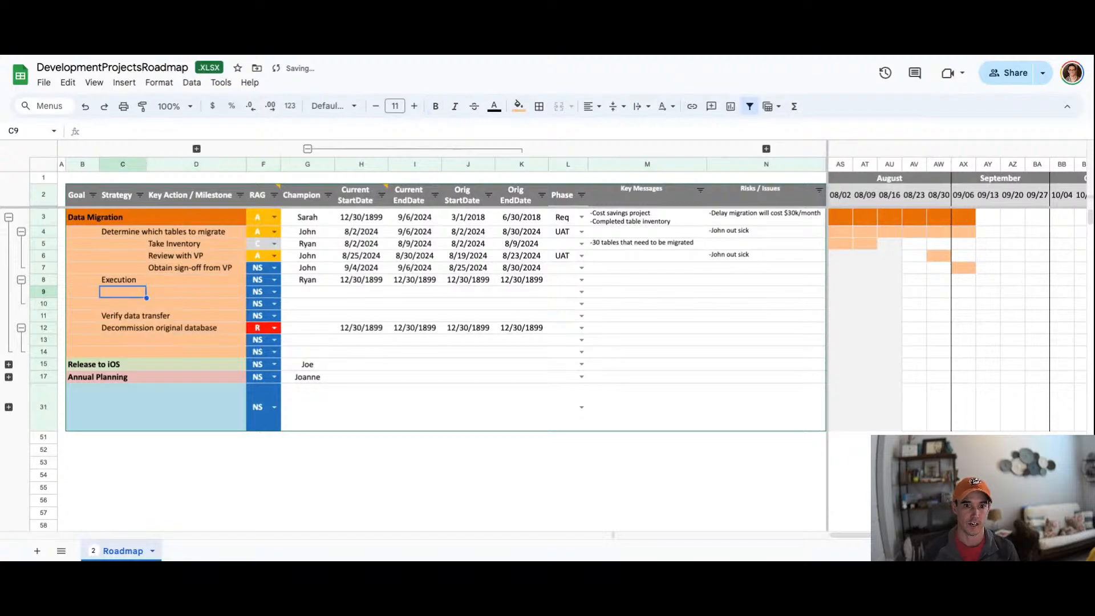
key(Right)
text(Write S)
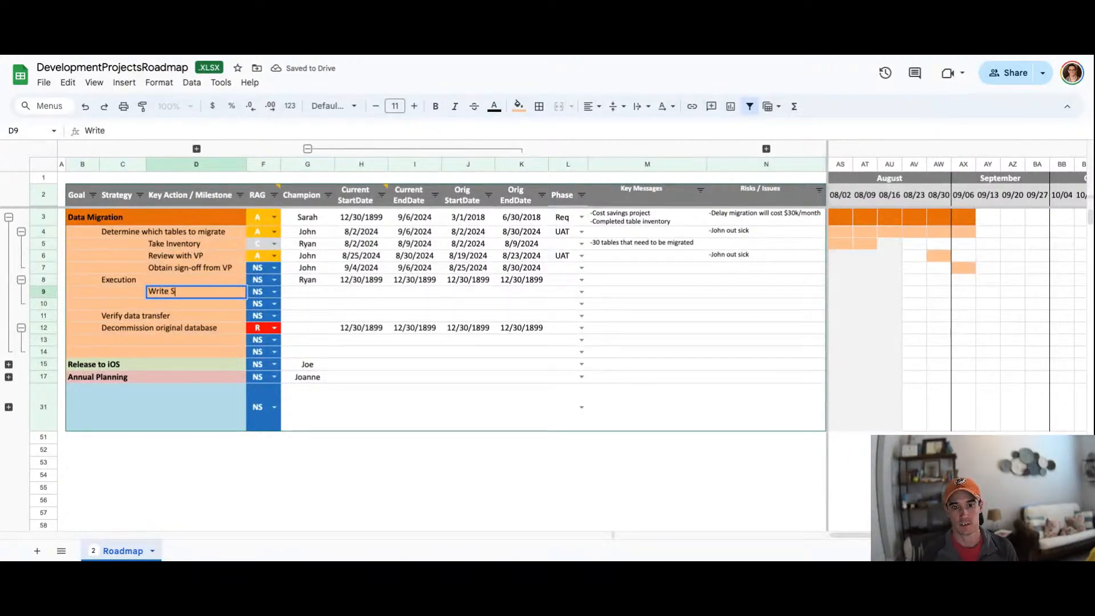
text(PROC)
key(Return)
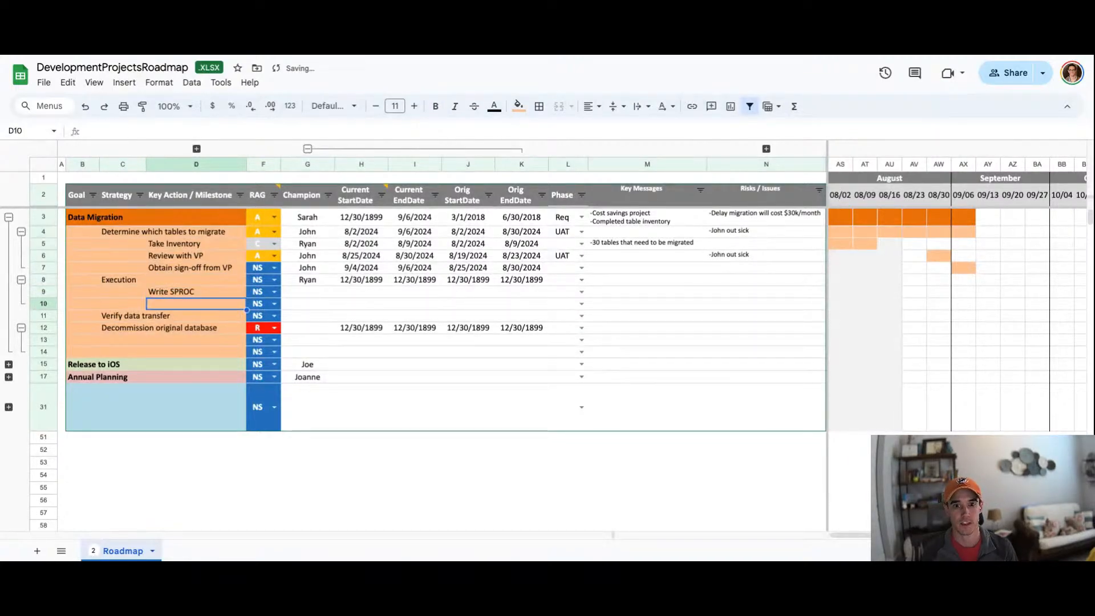
text(Backup)
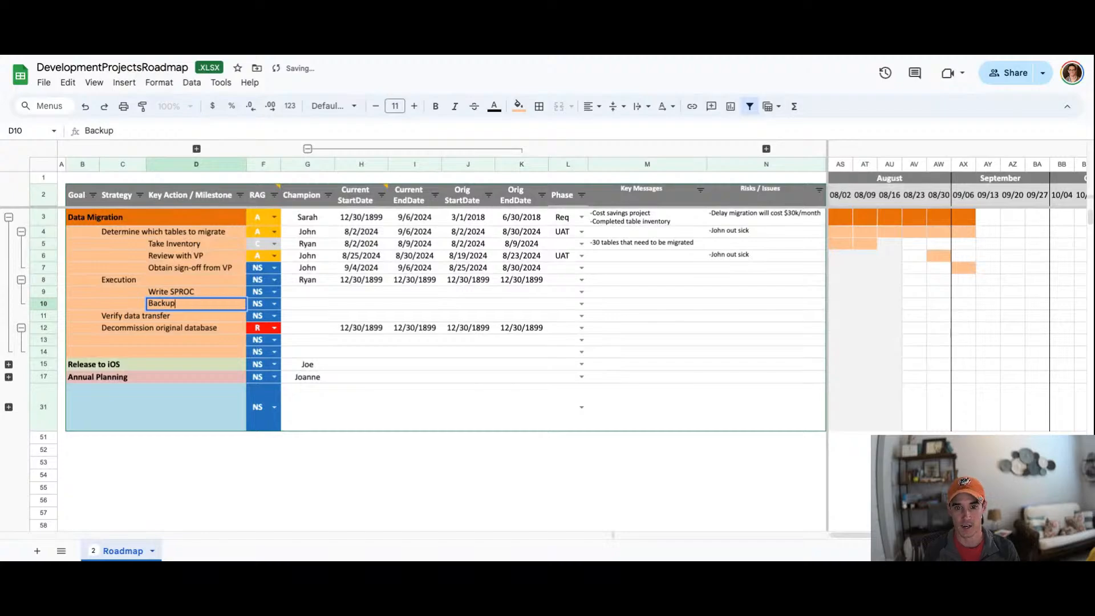
key(Tab)
Step: Enter the same champion's name for both the Write SPROC and Backup actions
click(263, 291)
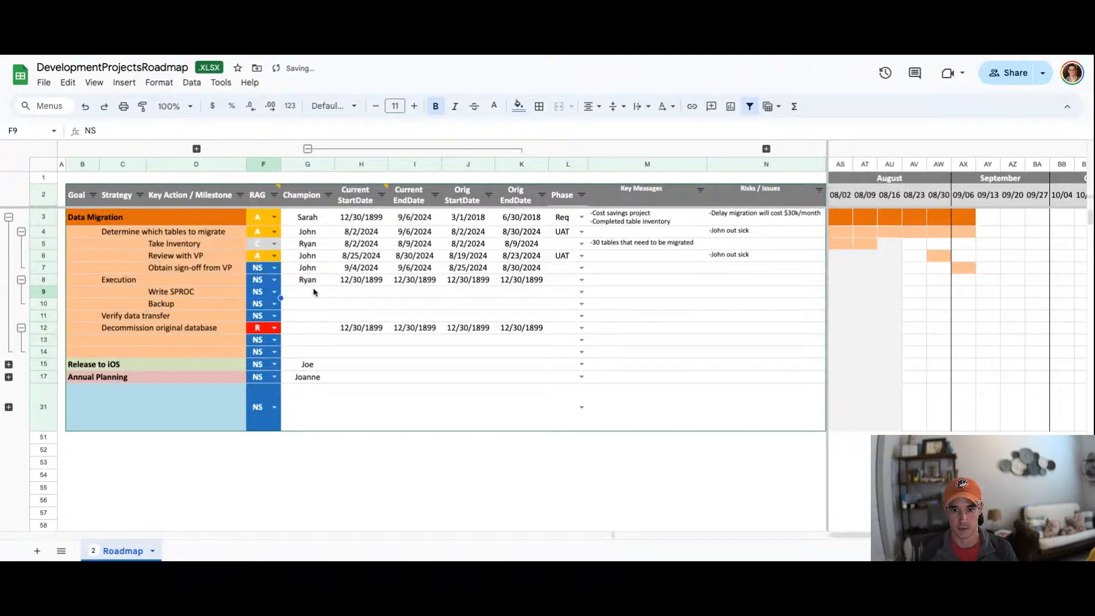
click(314, 292)
text(Ryan)
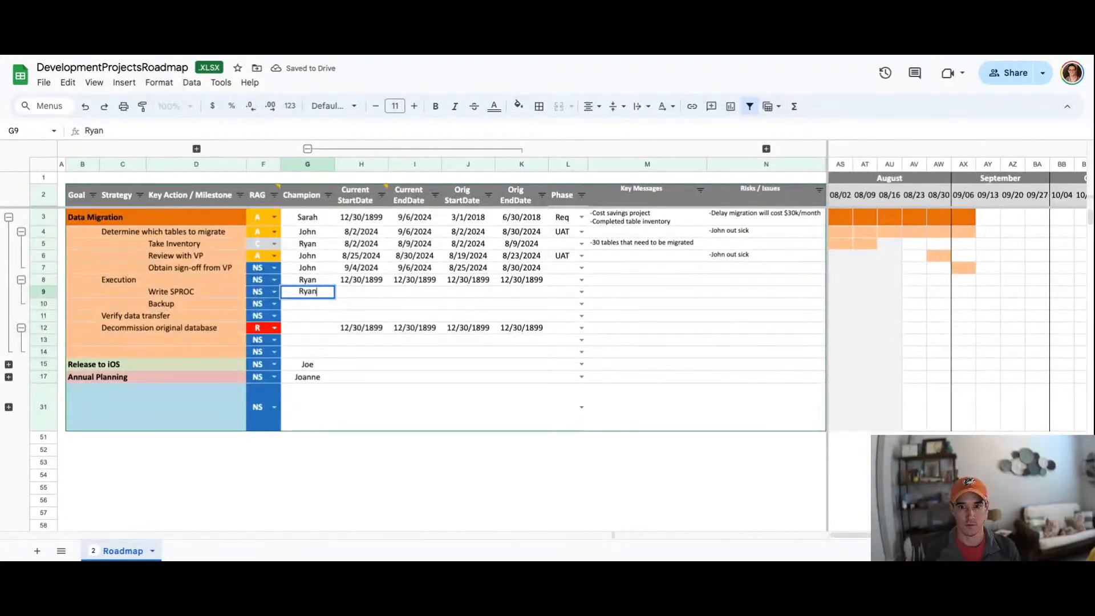
key(Return)
text(Ryan)
key(Tab)
Step: Set Write SPROC's current start date as a formula: Obtain sign-off from VP's current end date plus 5
key(Up)
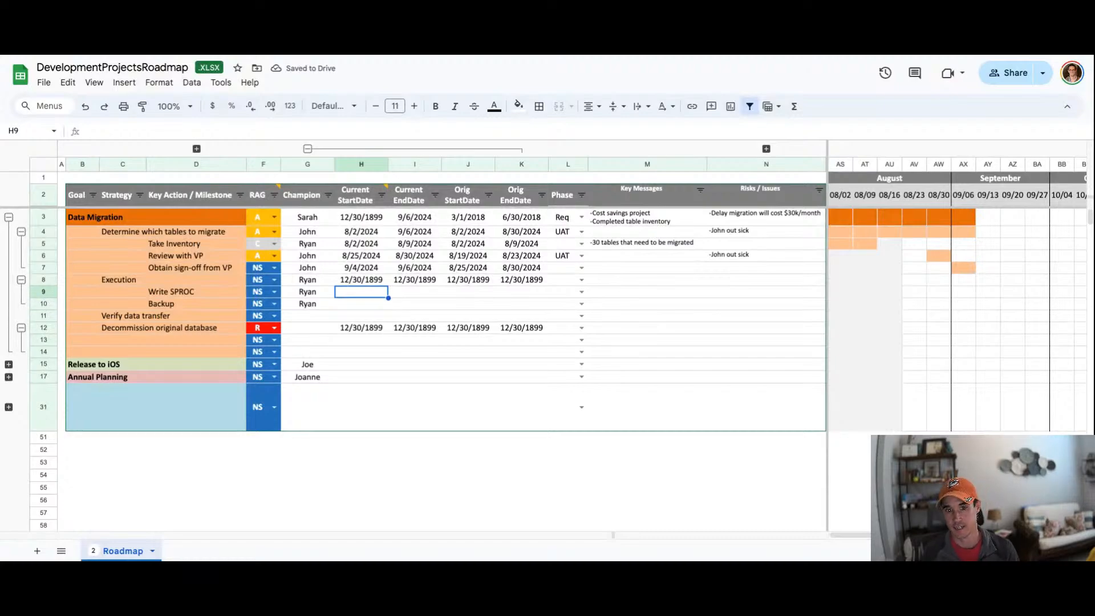
text(=)
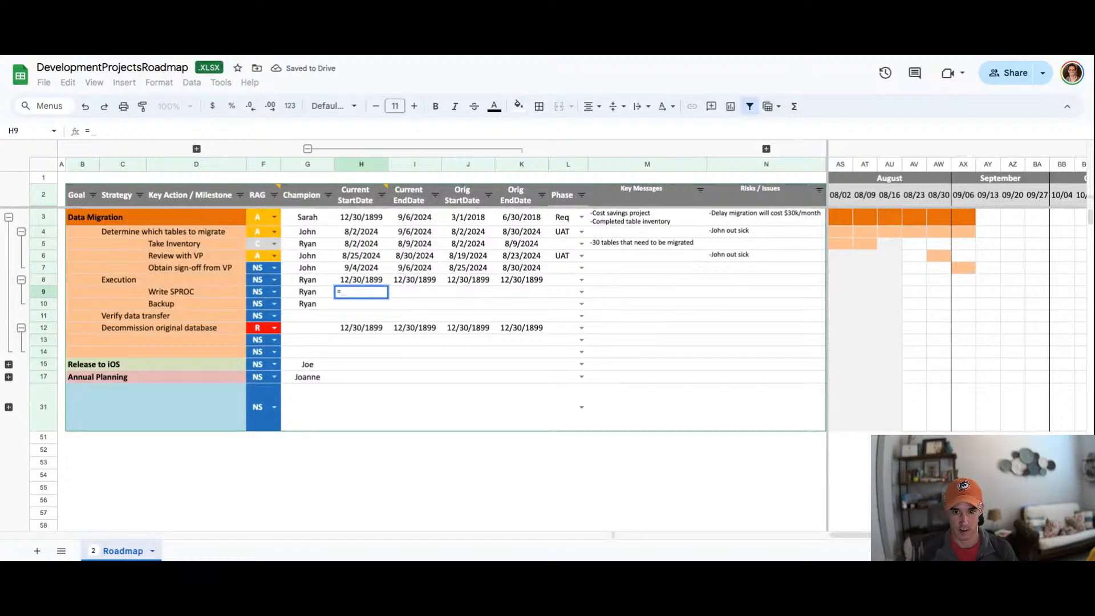
key(Up)
key(Up)
key(Right)
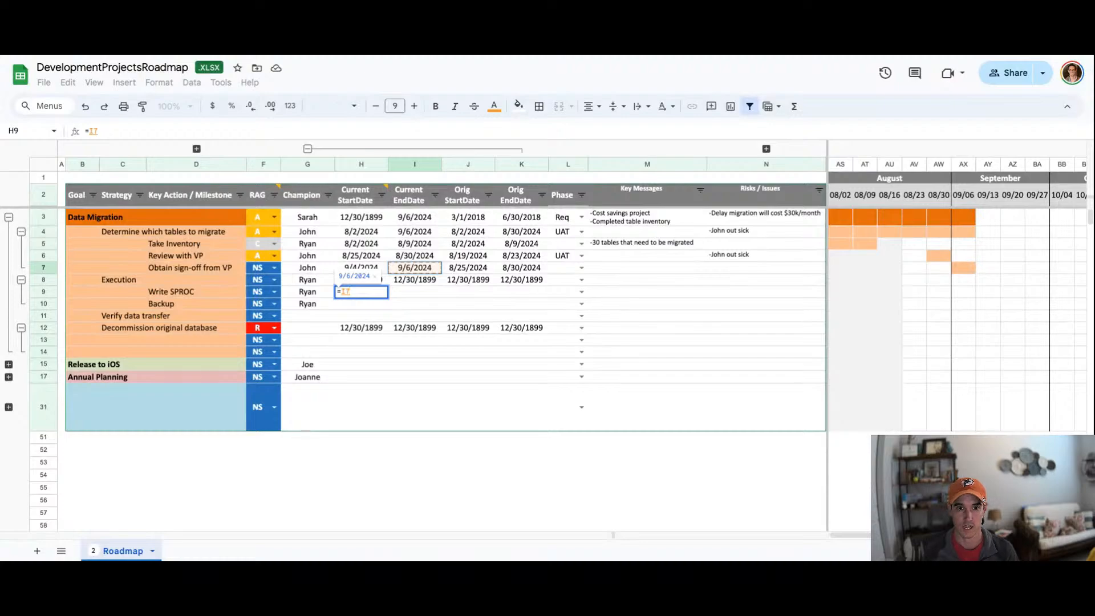
text(+)
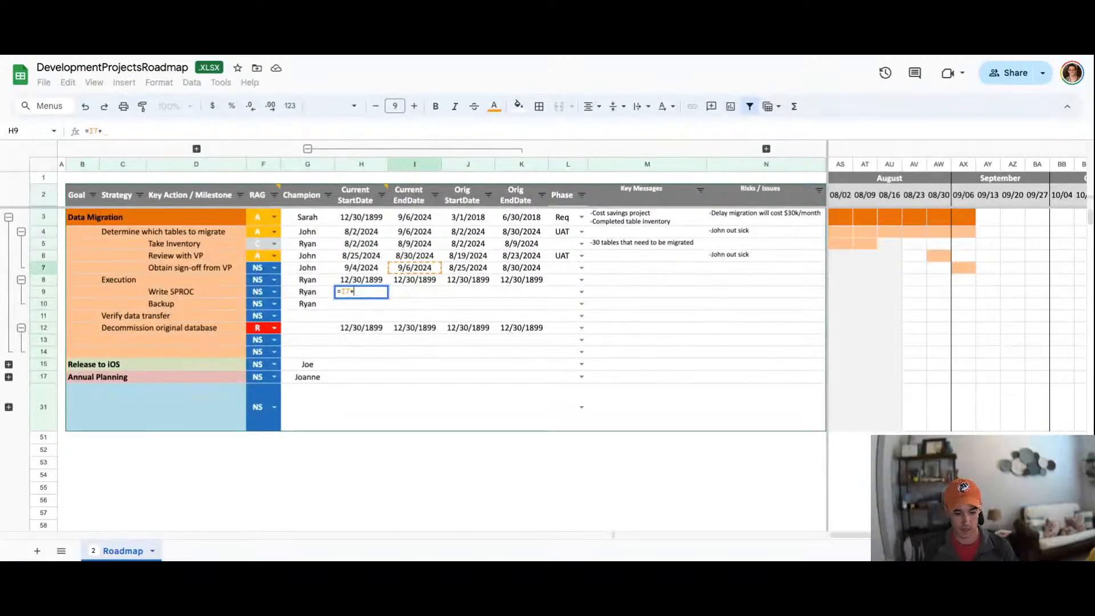
text(7)
key(BackSpace)
text(5)
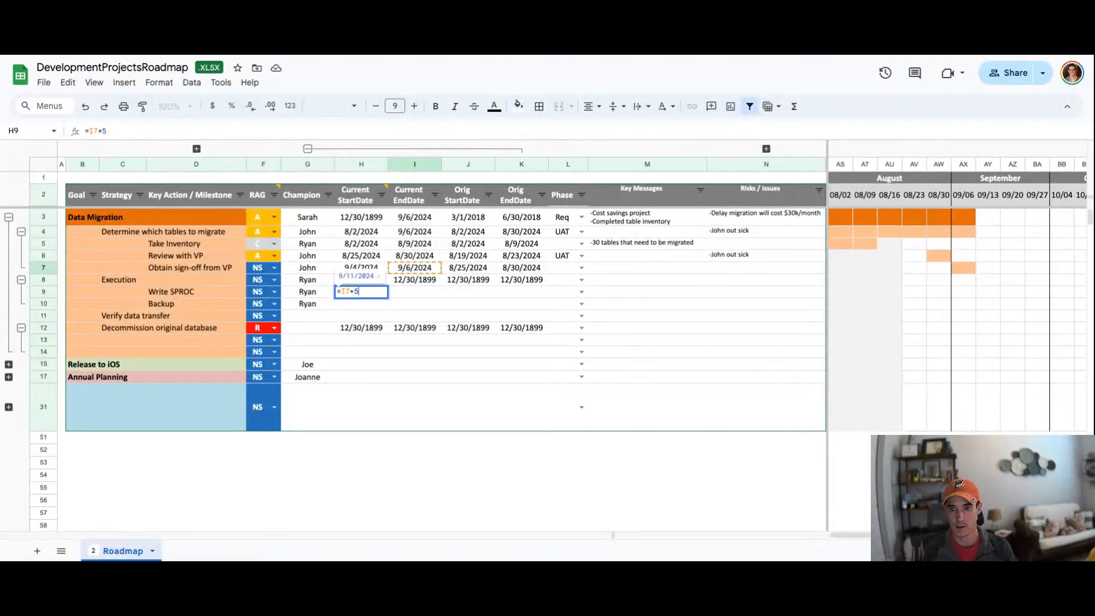
key(Return)
Step: Set Write SPROC's current end date as a formula: its own start date plus 5
key(Up)
key(Right)
text(=)
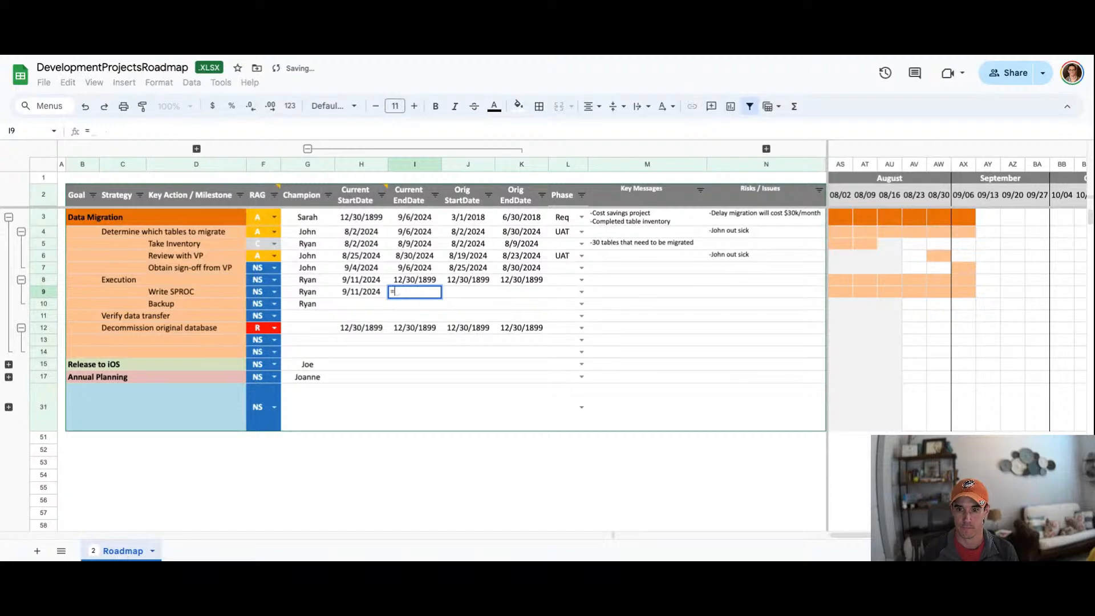
key(Left)
text(+5)
key(Return)
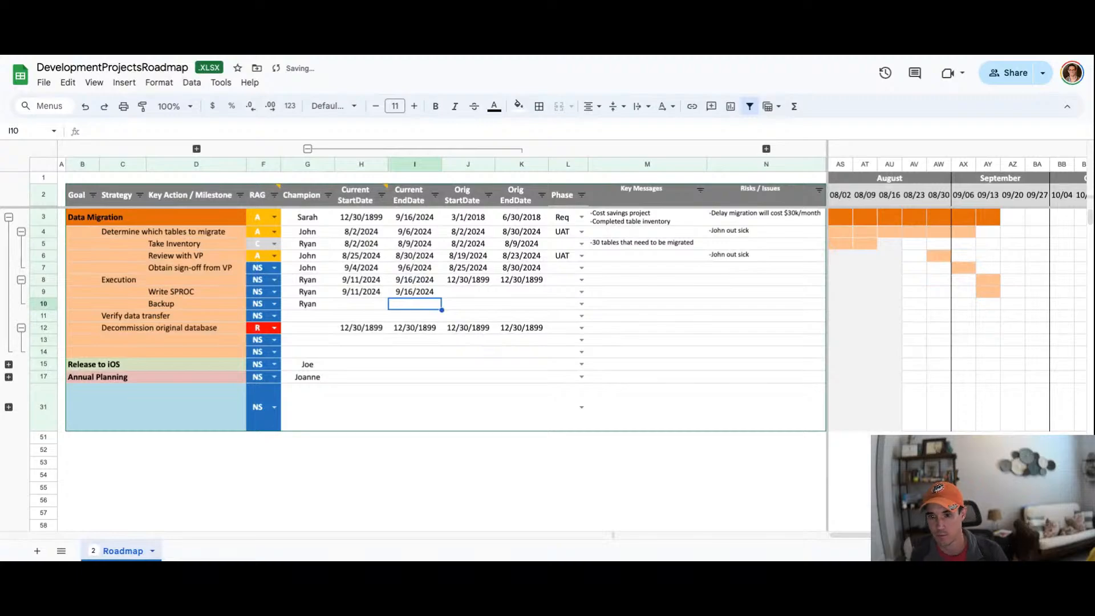
Step: Set Backup's current start date to Write SPROC's end date plus 2, and its end date to its start plus 1
key(Left)
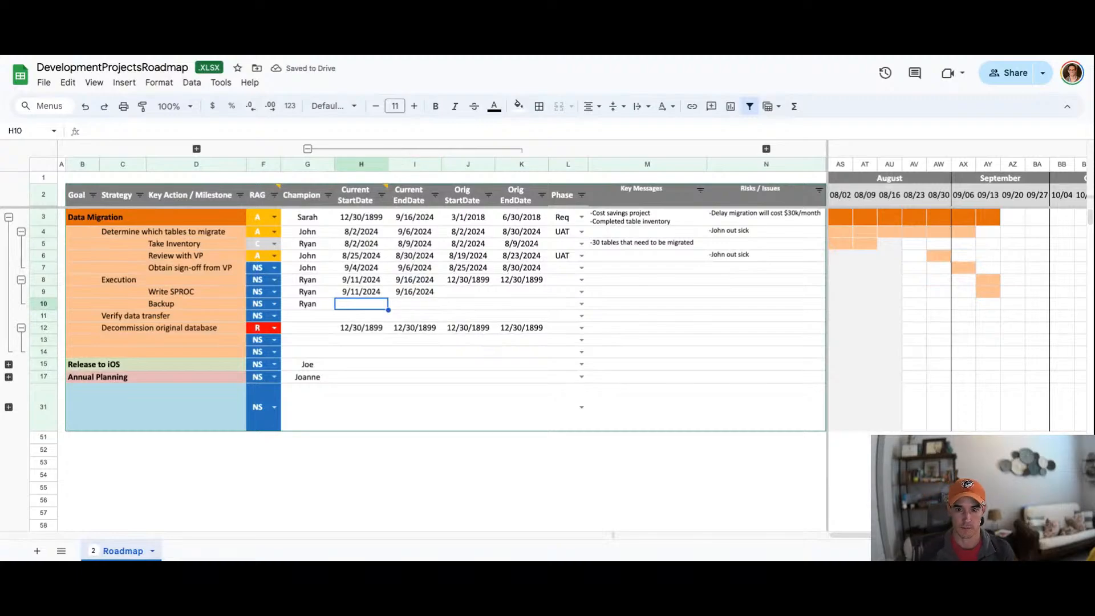
text(=)
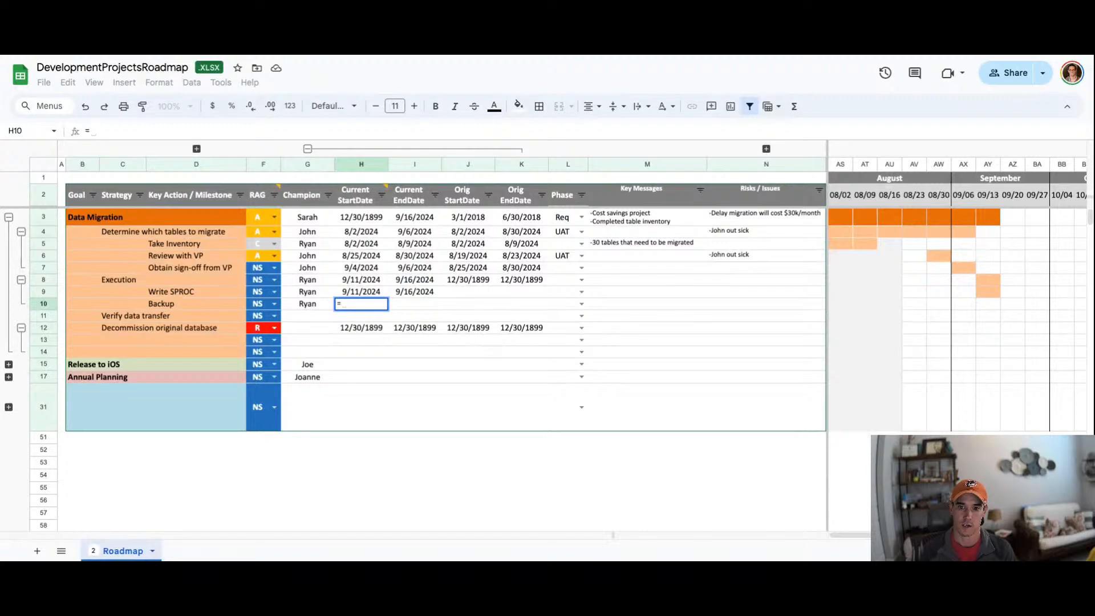
key(Up)
key(Right)
text(+2)
key(Tab)
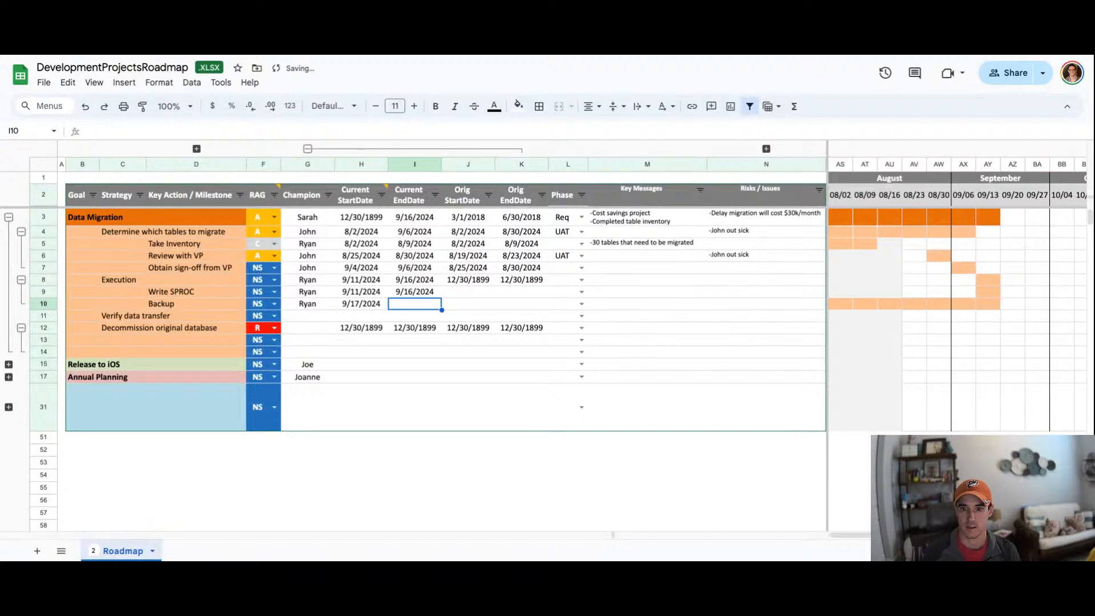
text(=)
key(Left)
text(+)
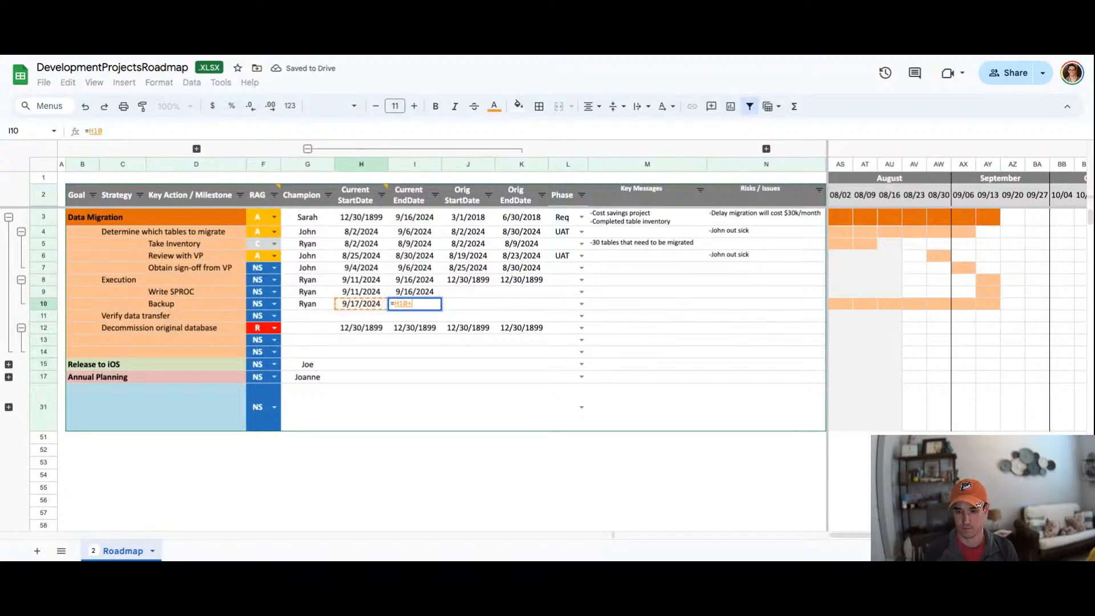
text(1)
key(Return)
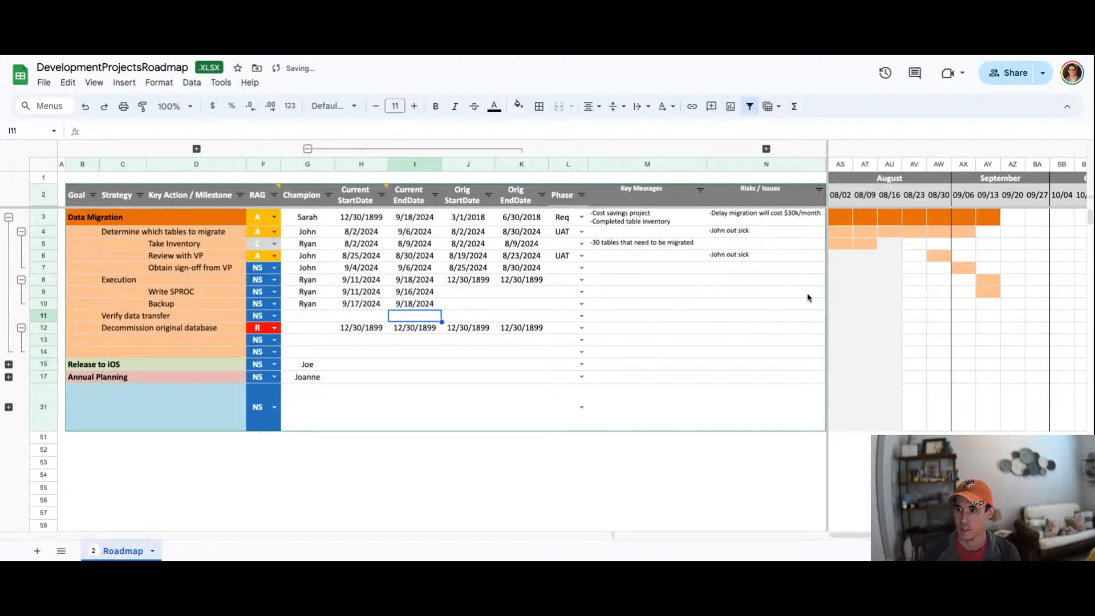
Step: Copy the current start and end dates of Write SPROC and Backup into their Orig StartDate and EndDate columns
drag(847, 222, 112, 291)
click(88, 283)
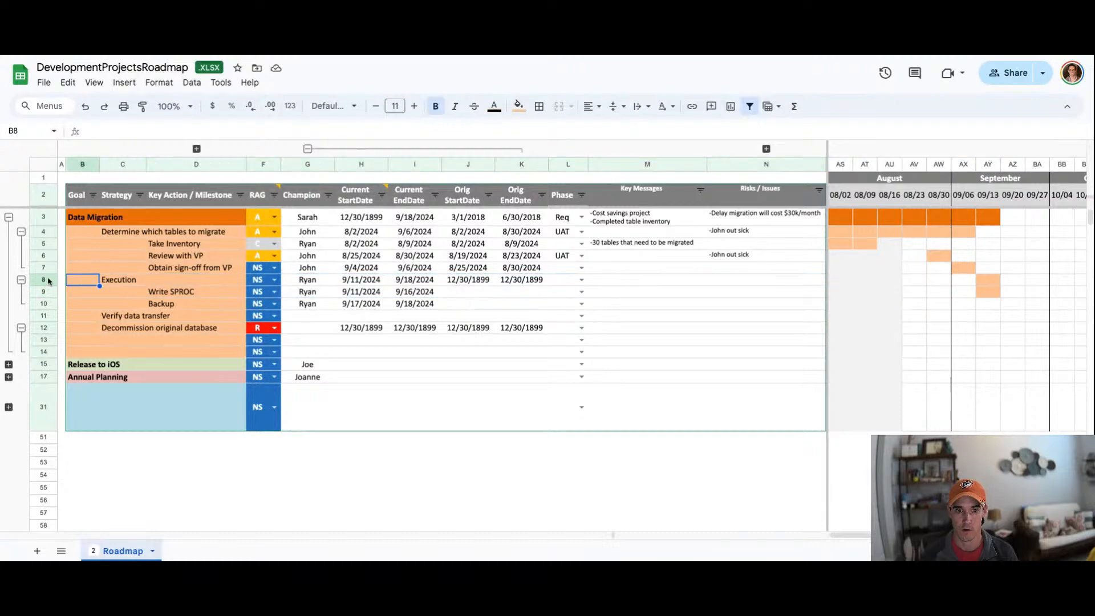
click(21, 231)
click(21, 244)
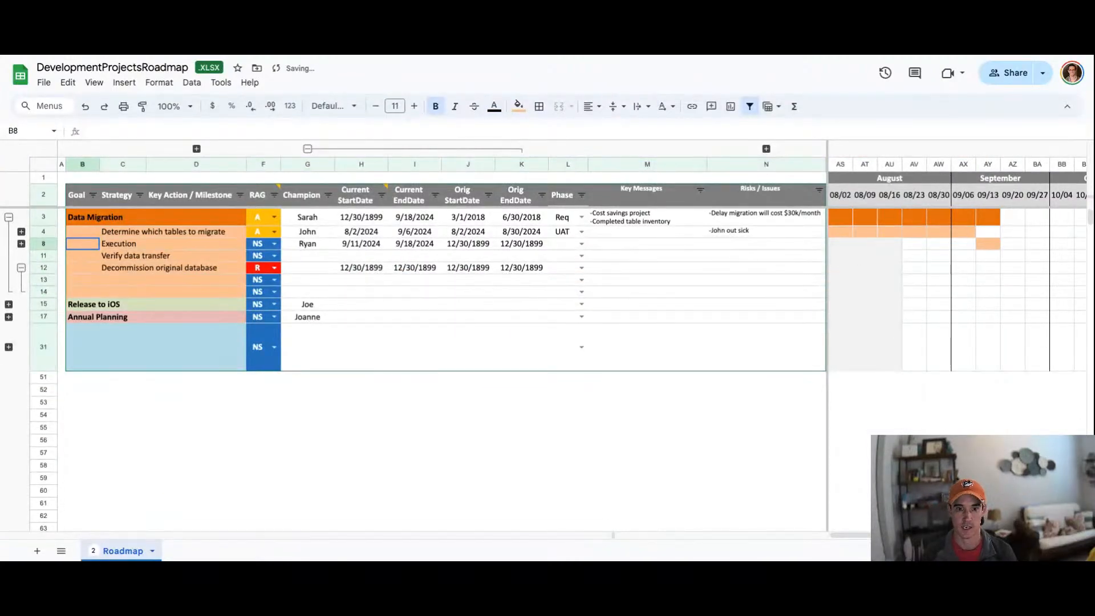
click(21, 244)
click(374, 269)
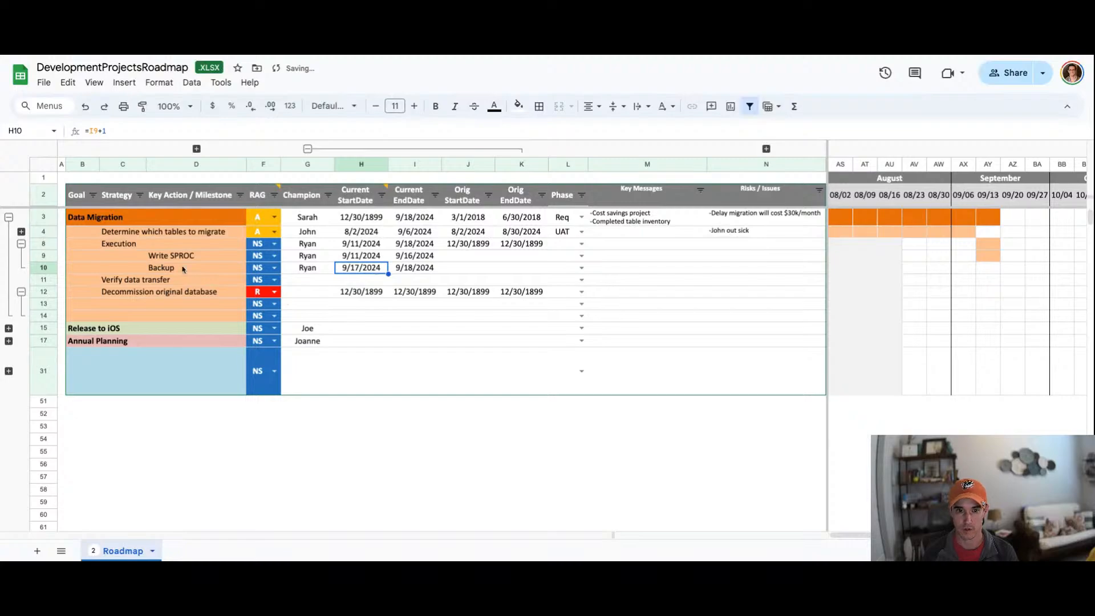
key(Up)
drag(382, 261, 432, 267)
key(super+c)
click(452, 259)
key(super+v)
click(362, 268)
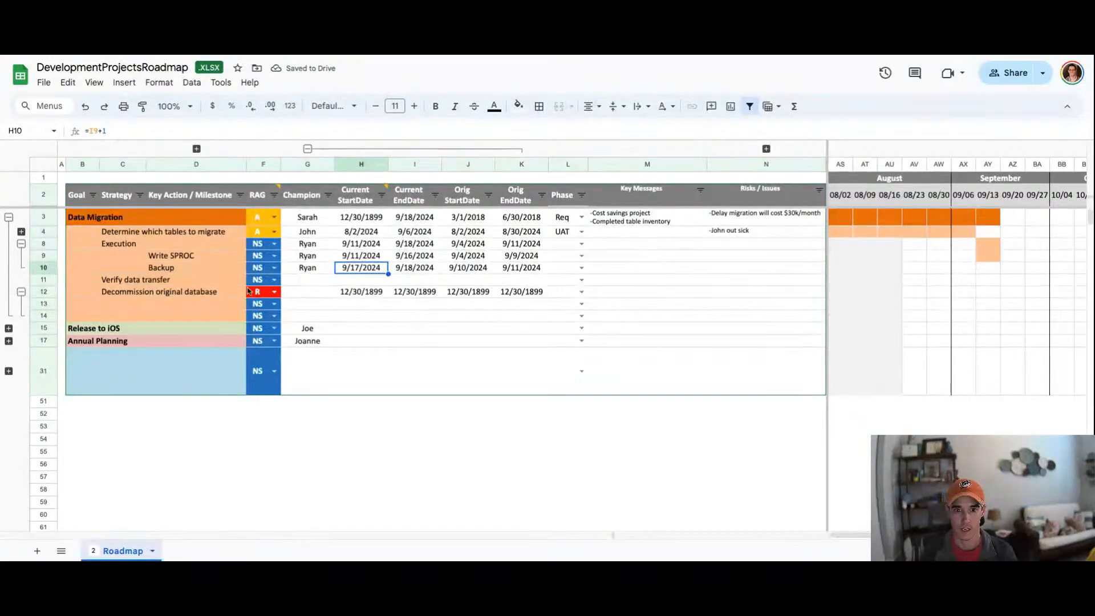
Step: Enter the champion's name for Verify data transfer and set its current dates to 9/25/2024 through 10/1/2024
click(312, 280)
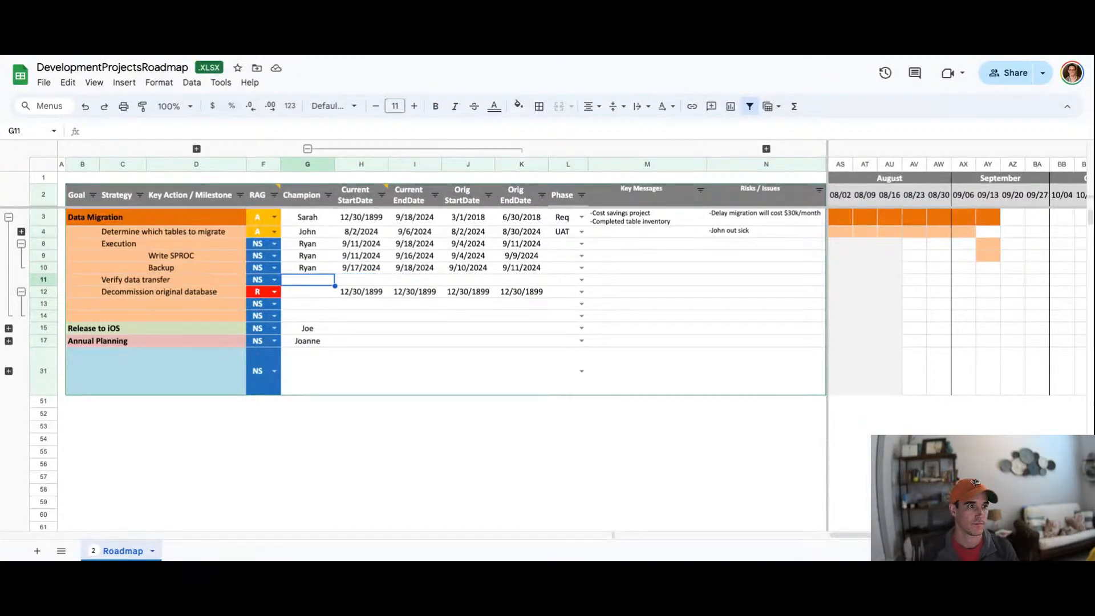
text(Eddi)
key(Return)
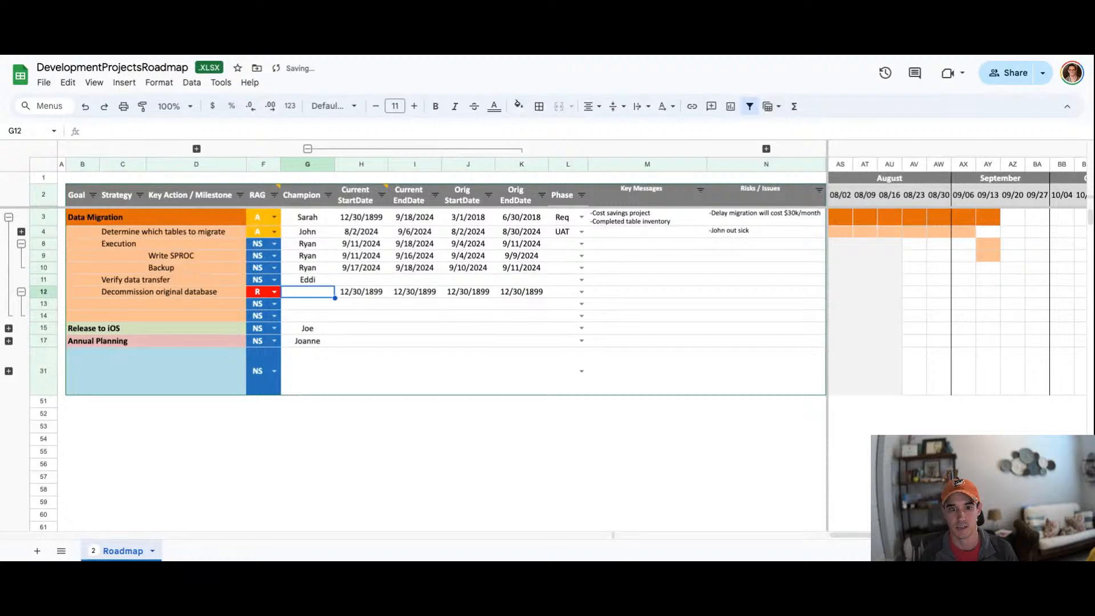
key(Right)
key(Up)
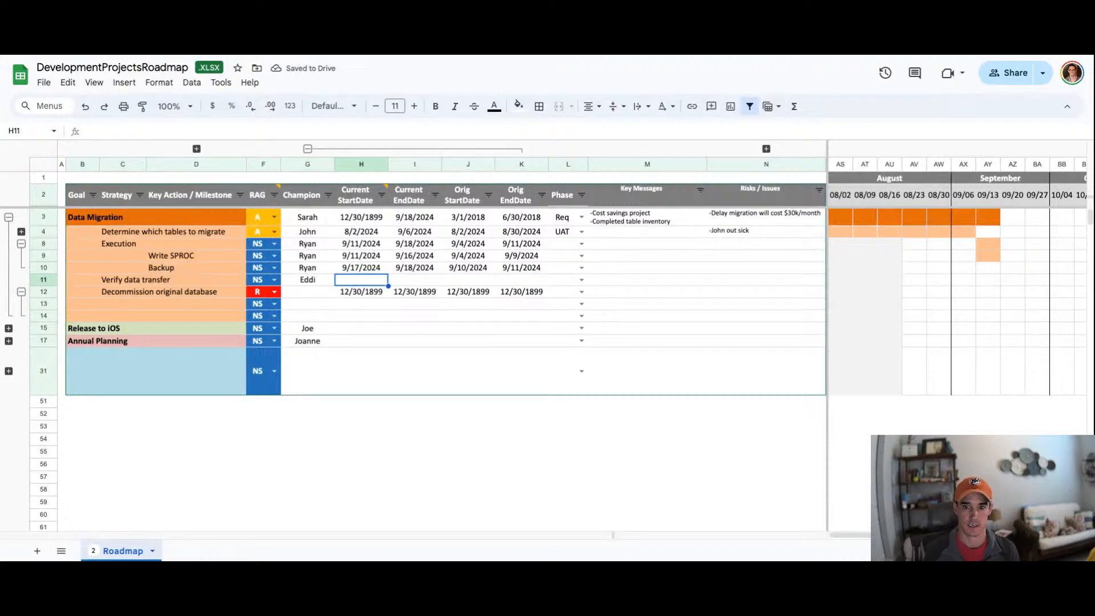
text(10/)
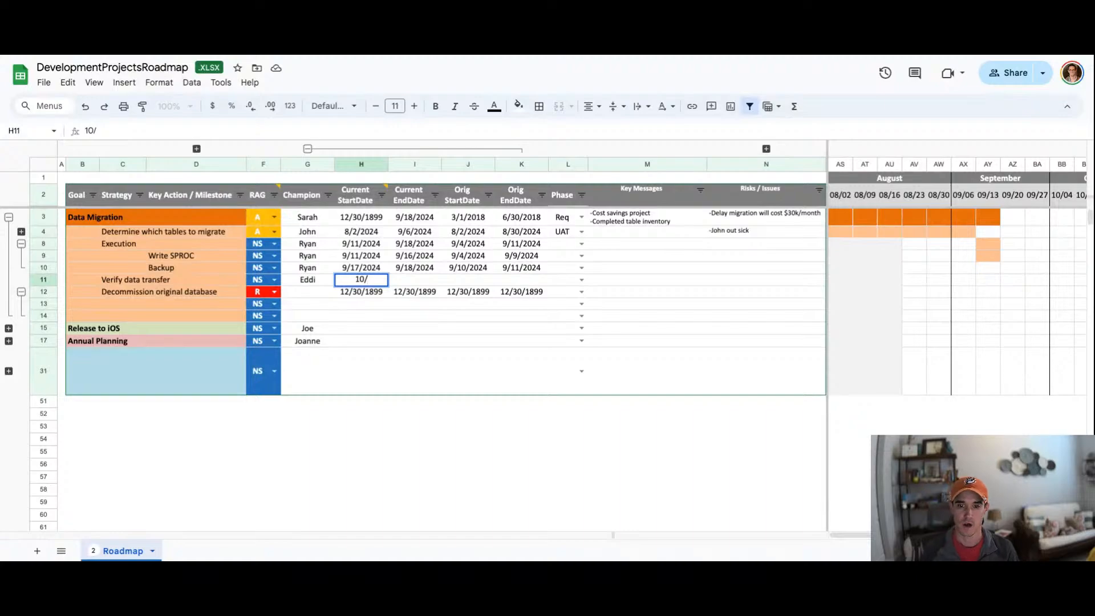
key(BackSpace)
key(BackSpace)
key(BackSpace)
text(9/)
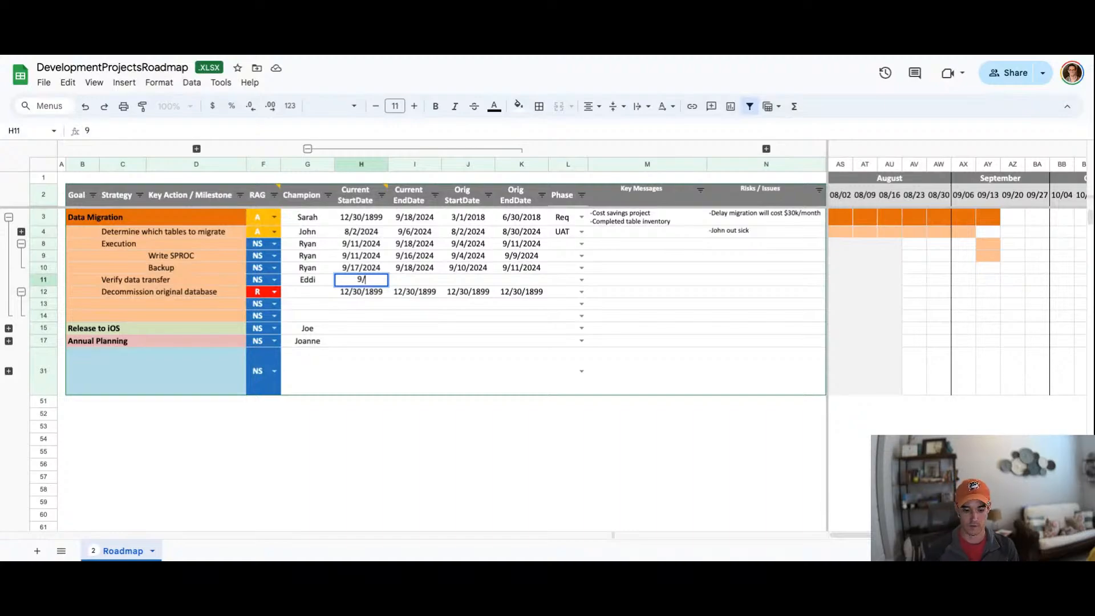
text(25/2024)
key(Tab)
text(10/1/2024)
key(Return)
Step: Copy Verify data transfer's current start and end dates into its Orig date columns
key(Up)
key(shift+Right)
key(ctrl+c)
key(Right)
key(Right)
key(ctrl+v)
Step: Add key actions End Contract and Sunset under the Decommission original database strategy
key(Down)
key(Left)
key(Left)
key(Left)
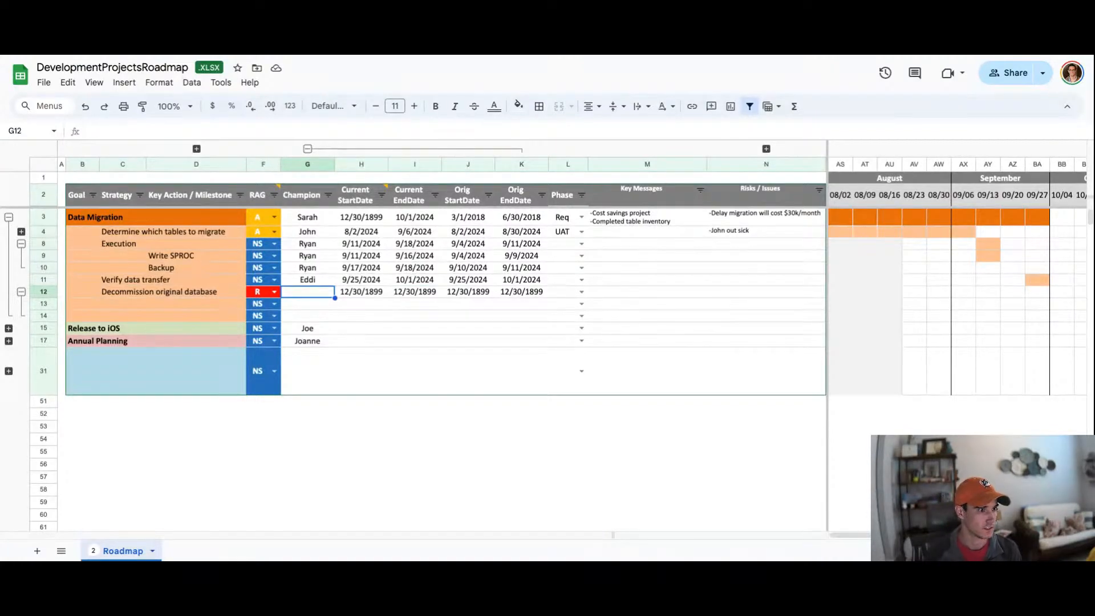
key(Down)
key(Left)
key(Left)
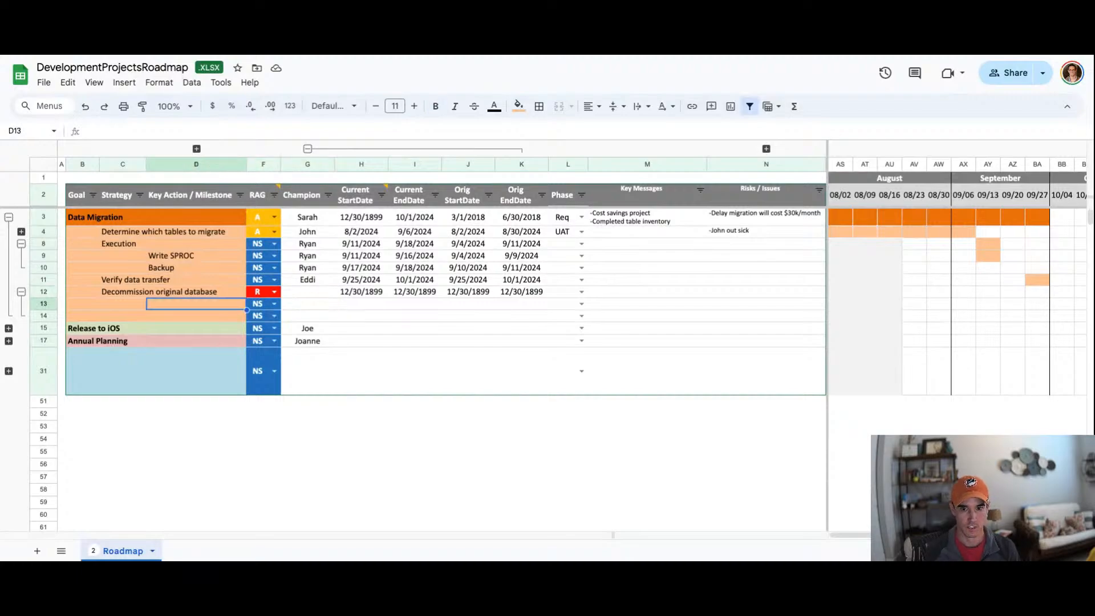
text(End Contract)
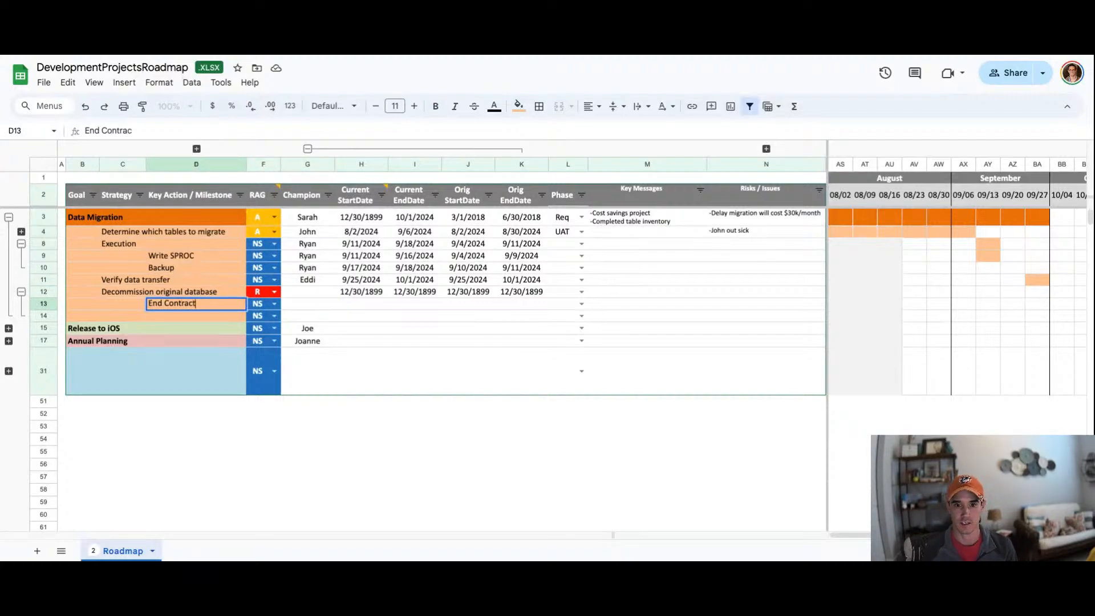
key(Return)
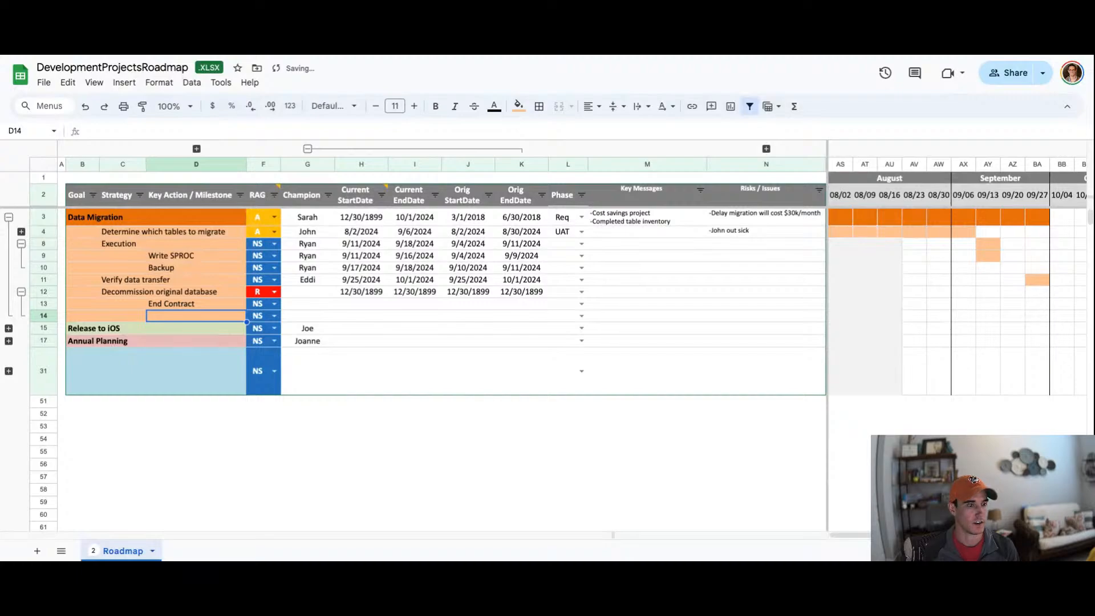
text(Sunset)
key(Tab)
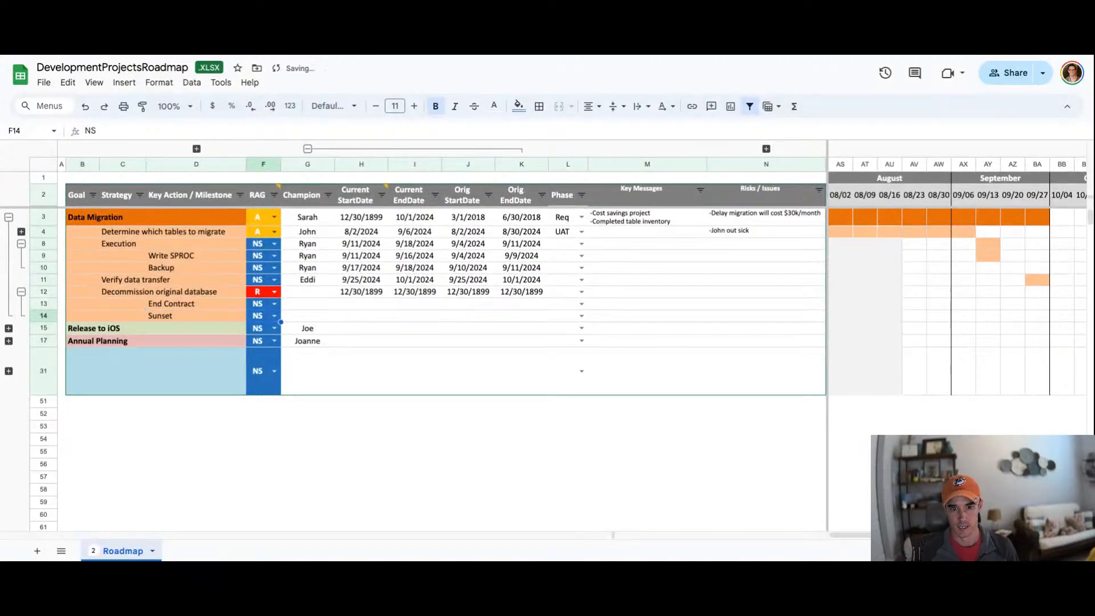
Step: Enter champion names for Decommission original database and for both the End Contract and Sunset actions
key(Right)
key(Up)
key(Up)
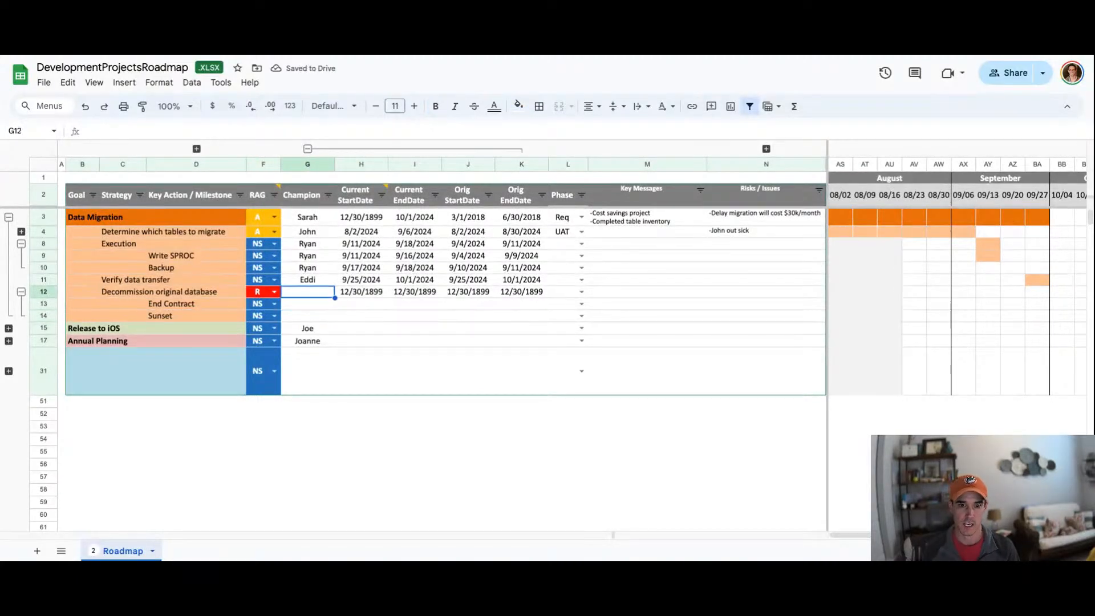
text(Ryan)
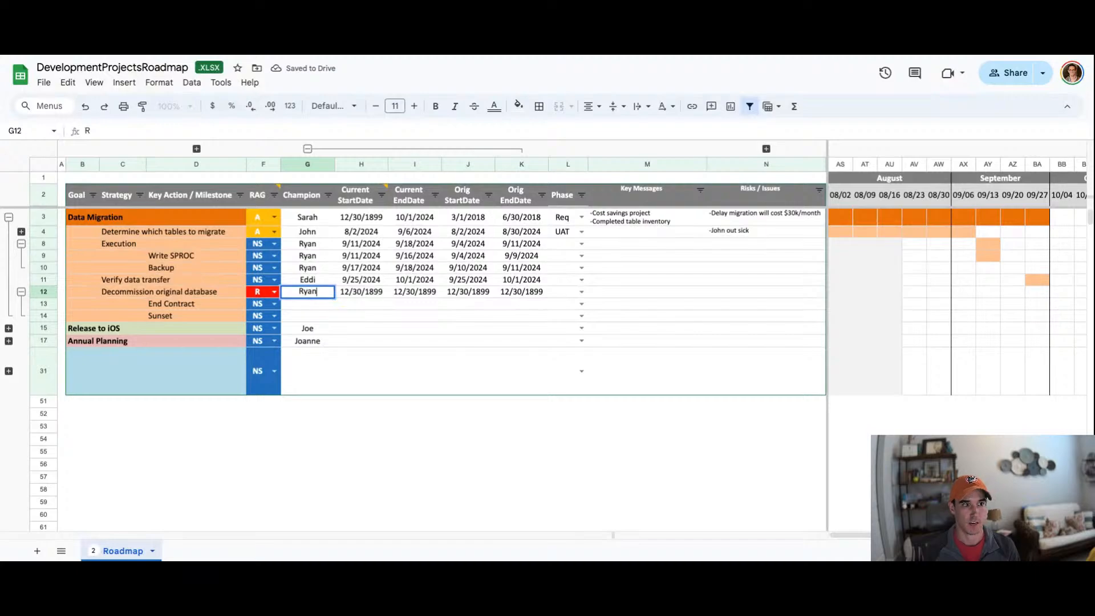
key(Return)
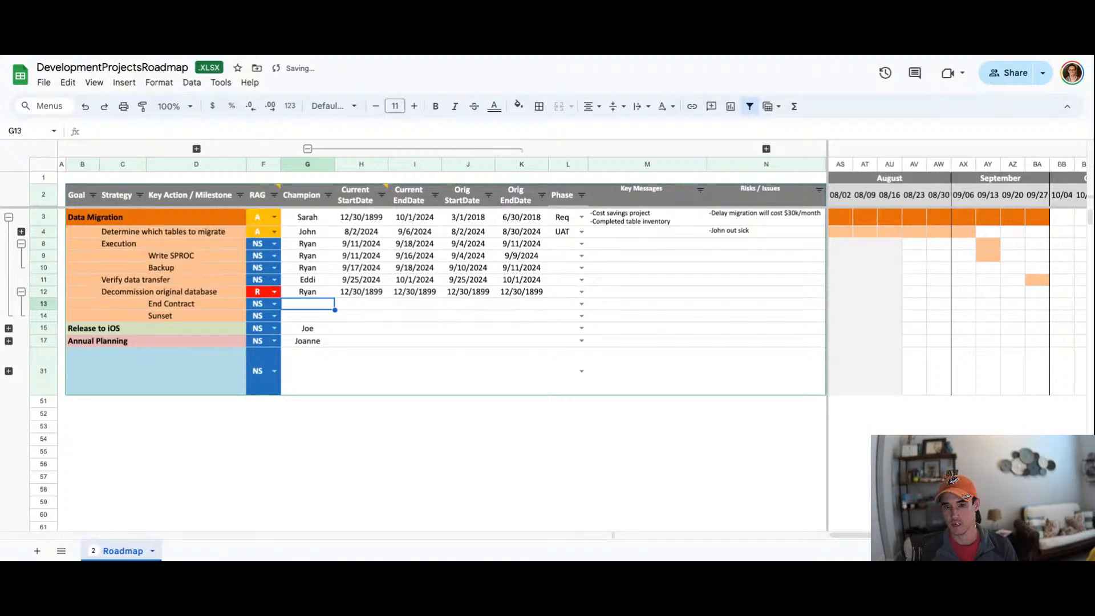
text(Mike)
key(Return)
text(Mike)
key(Tab)
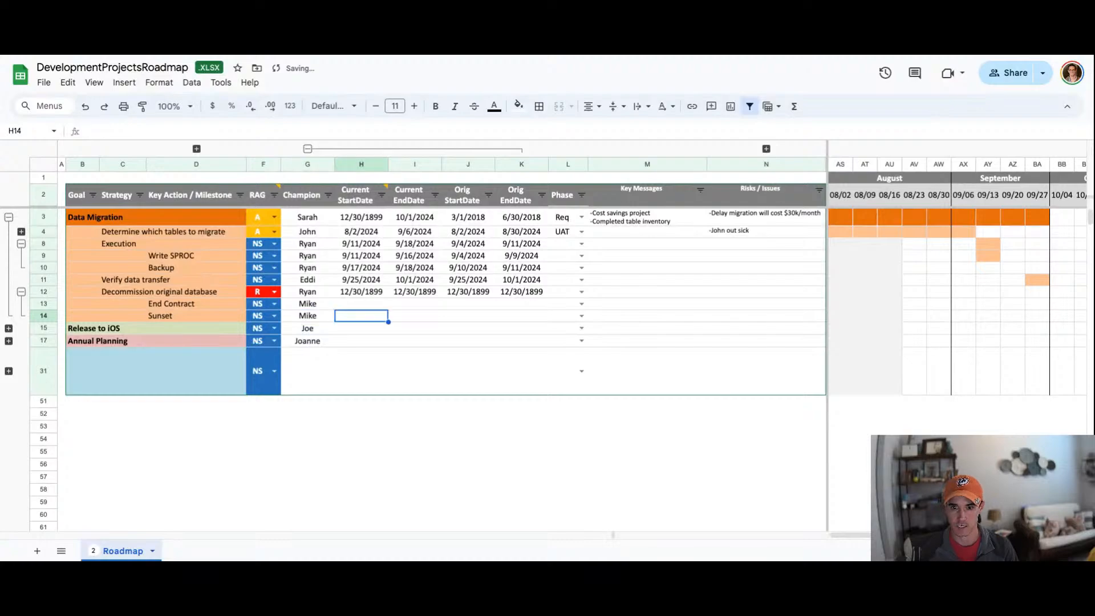
Step: Set End Contract's current start date to 10/1/2024 and end date to 10/5/2024
key(Up)
text(10/1/2024)
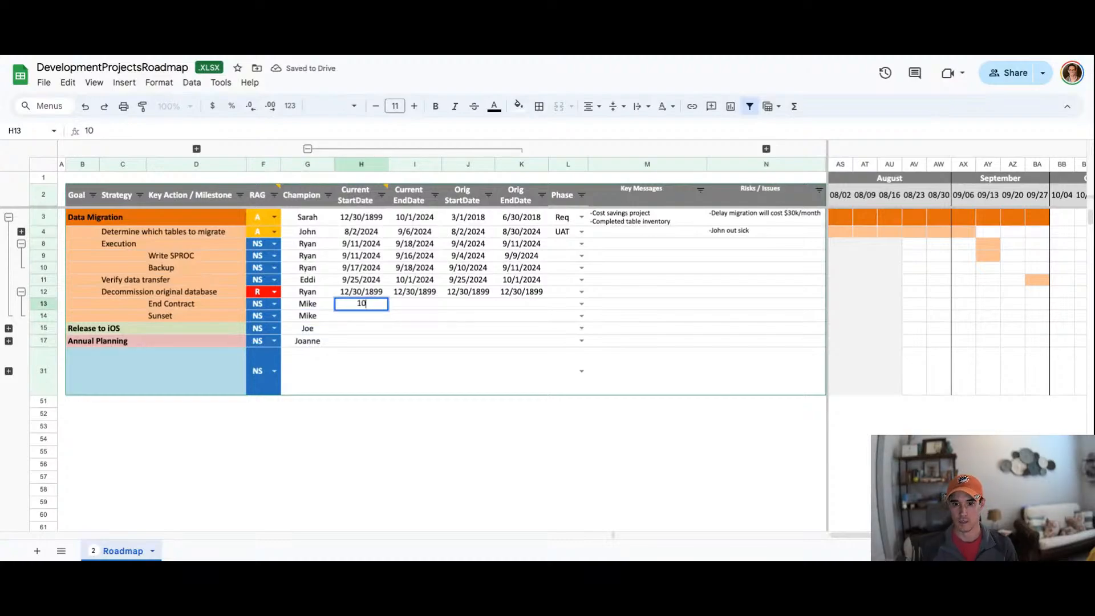
key(Tab)
text(10/5/2024)
key(Return)
Step: Set Sunset's current start date to 10/6/2024 and end date to 10/10/2024
key(Left)
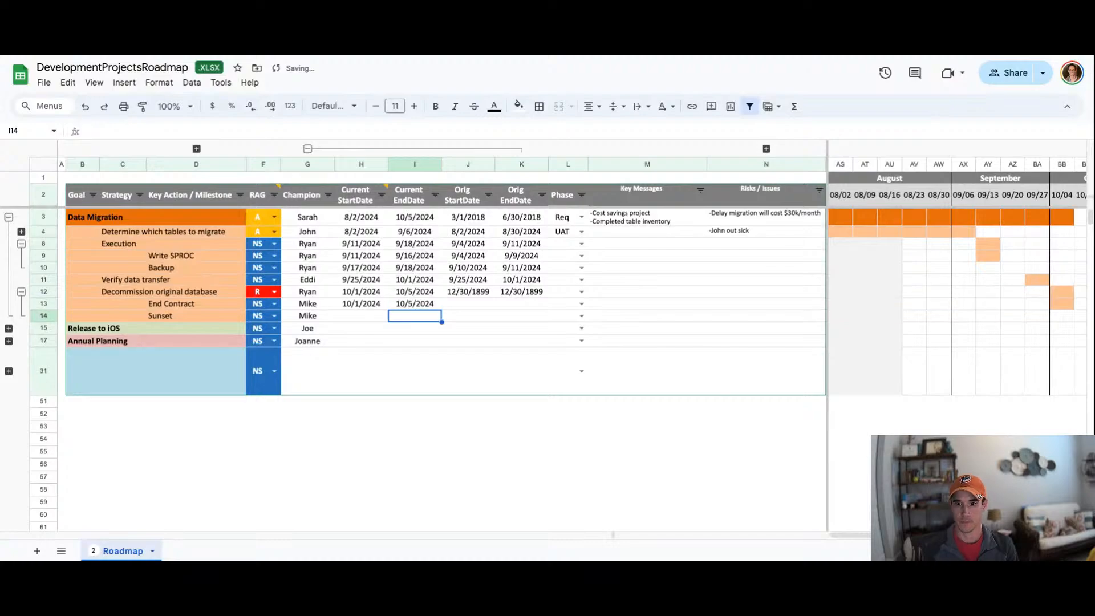
text(10/6/2024)
key(Tab)
text(10/10/2024)
key(Return)
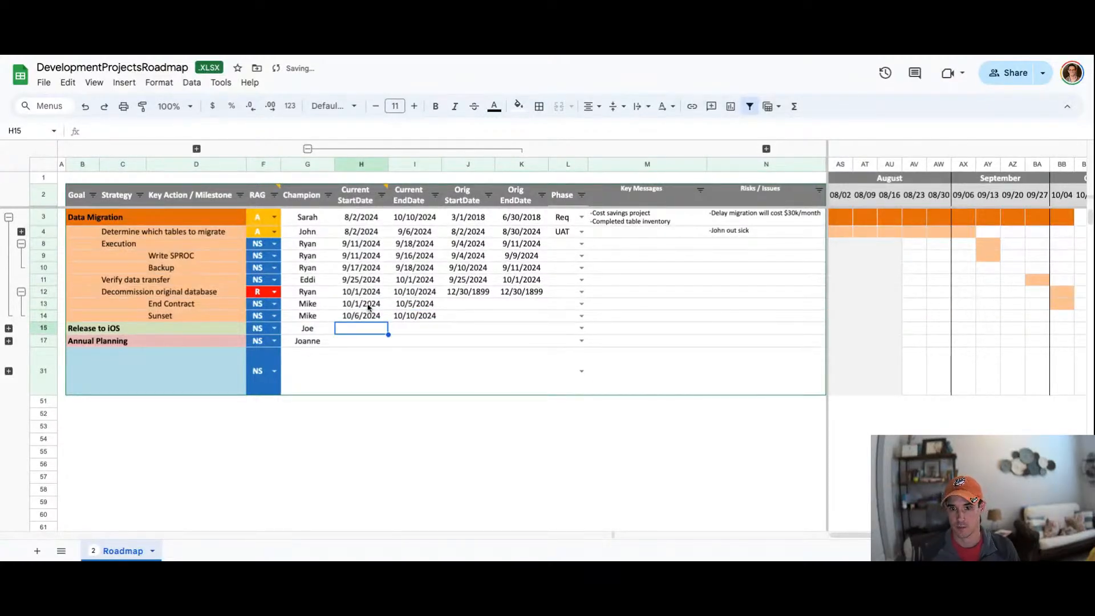
Step: Copy the current dates of End Contract and Sunset into their Orig StartDate and EndDate columns
drag(367, 305, 406, 315)
key(super+c)
click(449, 305)
key(super+v)
click(243, 280)
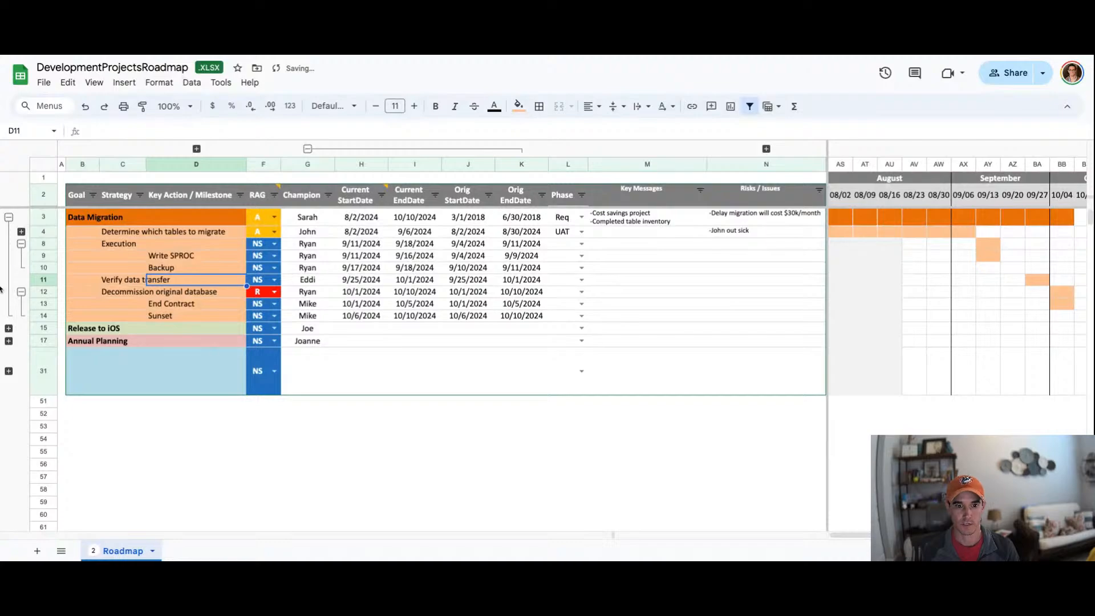
click(21, 232)
click(669, 235)
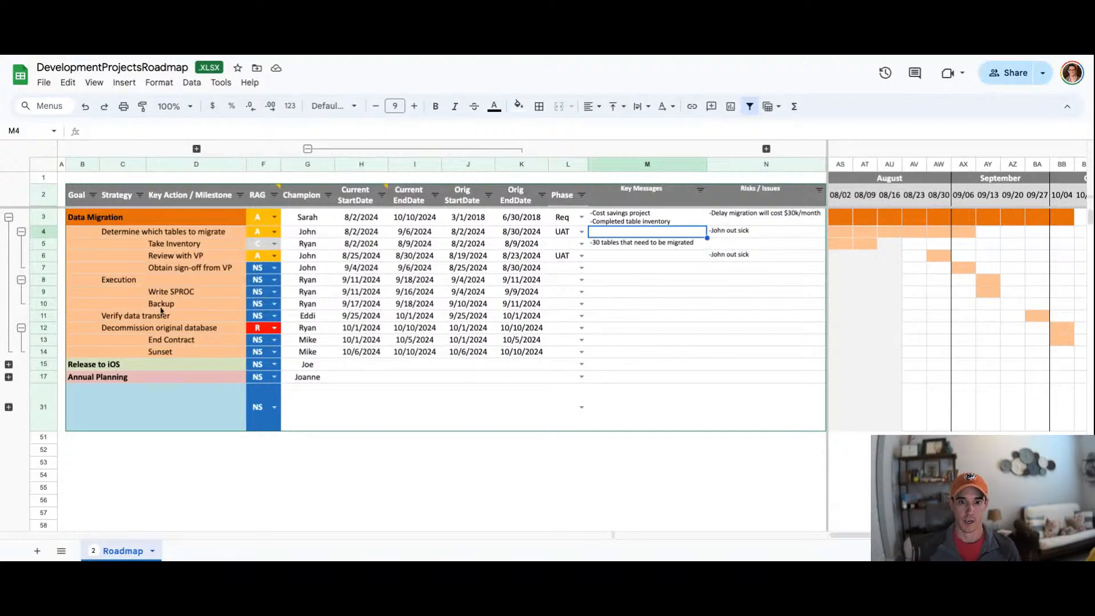
Step: Collapse the Decommission, Execution, Determine and Data Migration row groups level by level to show only the goals
click(21, 327)
click(21, 279)
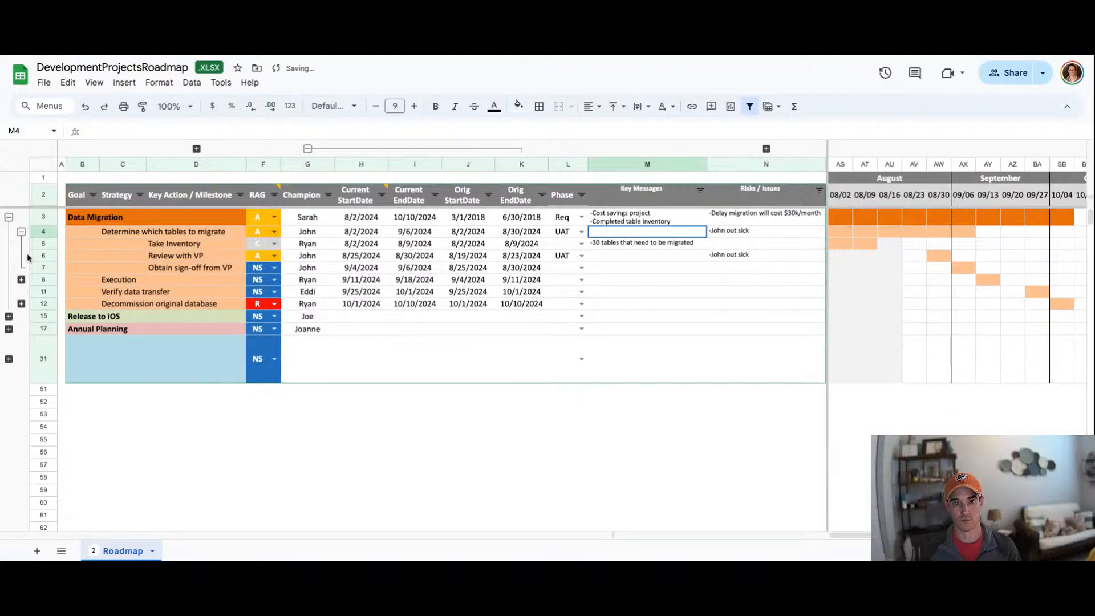
click(21, 232)
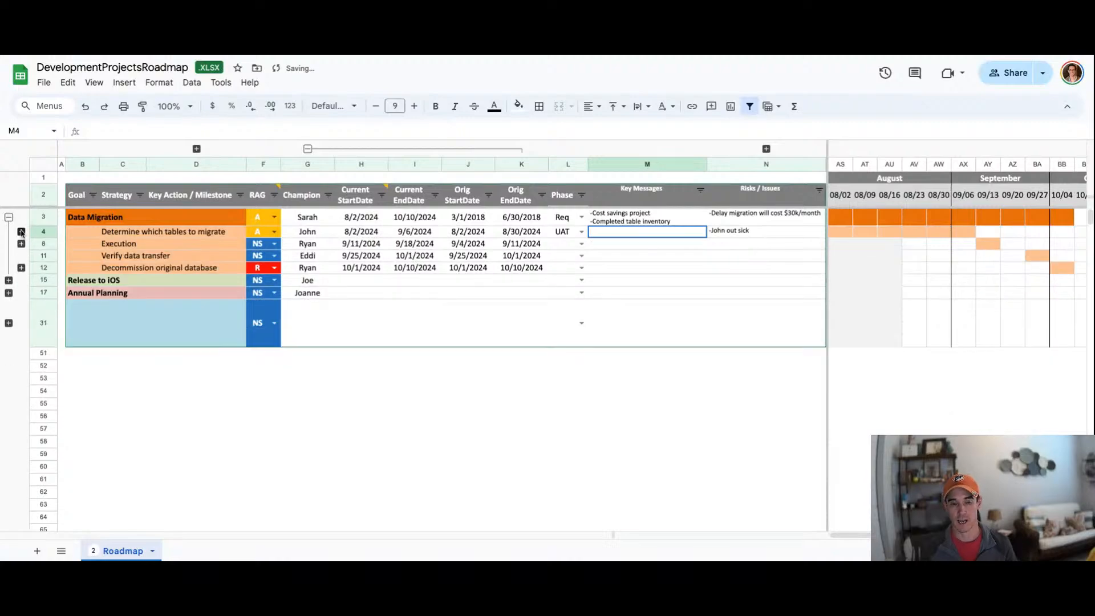
click(107, 236)
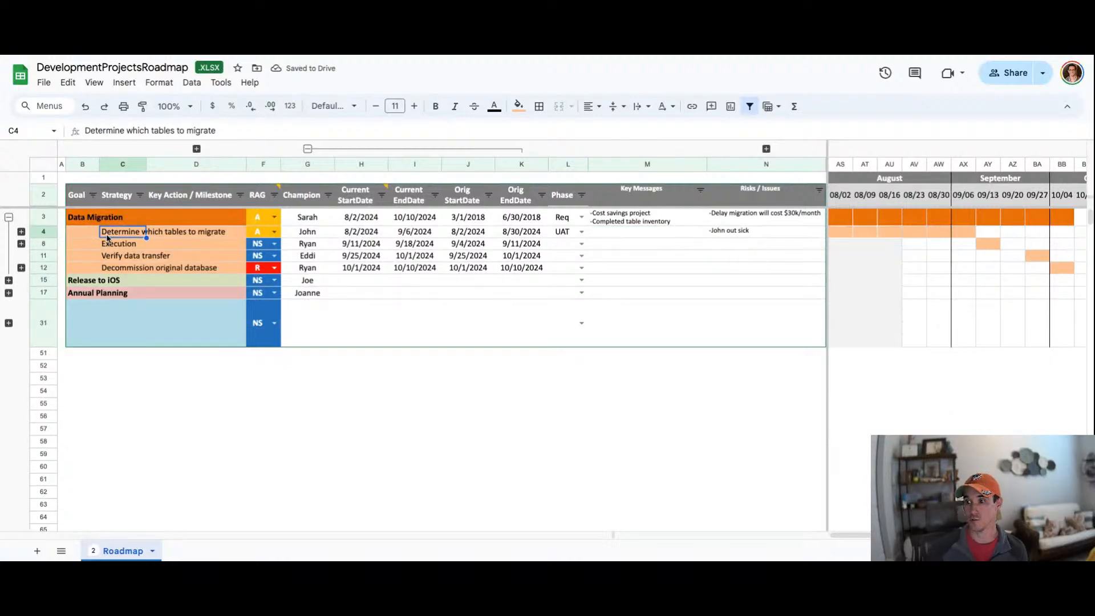
click(8, 217)
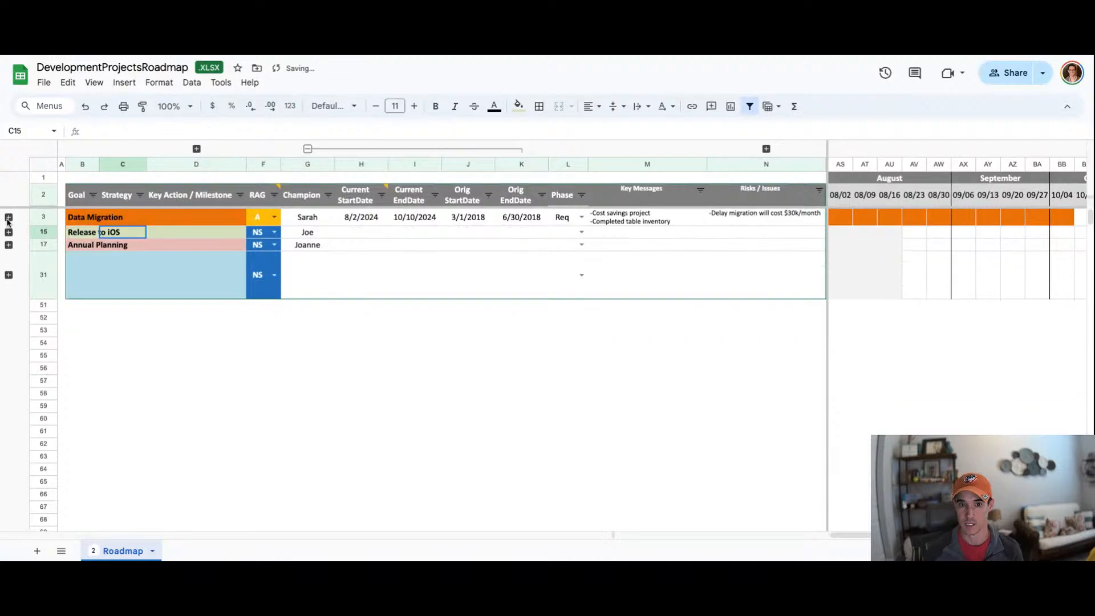
click(92, 214)
click(81, 201)
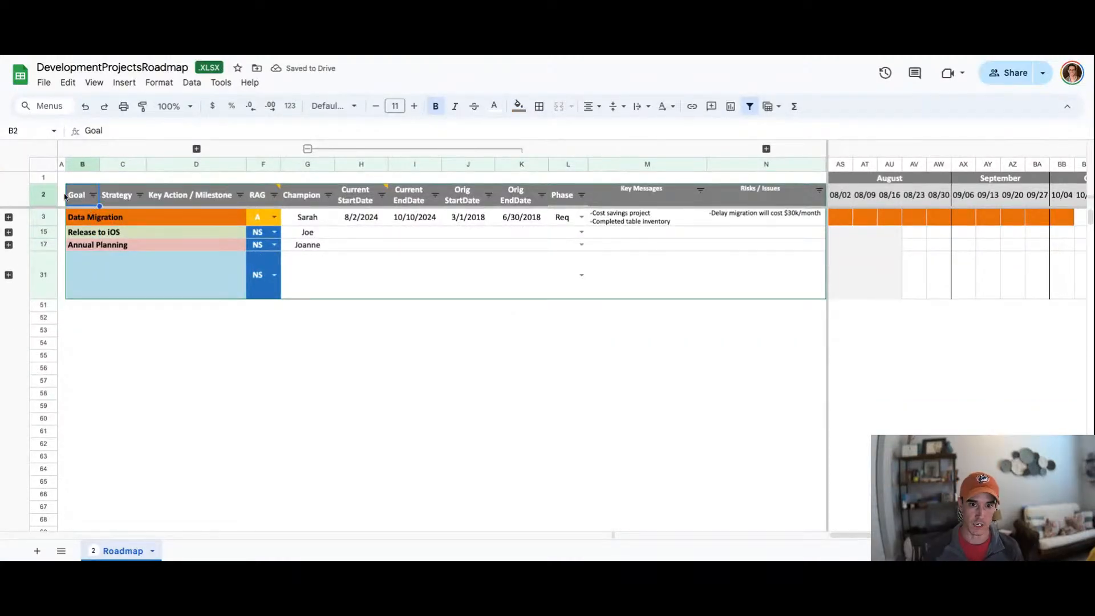
Step: Expand the Data Migration row groups again level by level until every key action row is shown
click(9, 217)
click(108, 233)
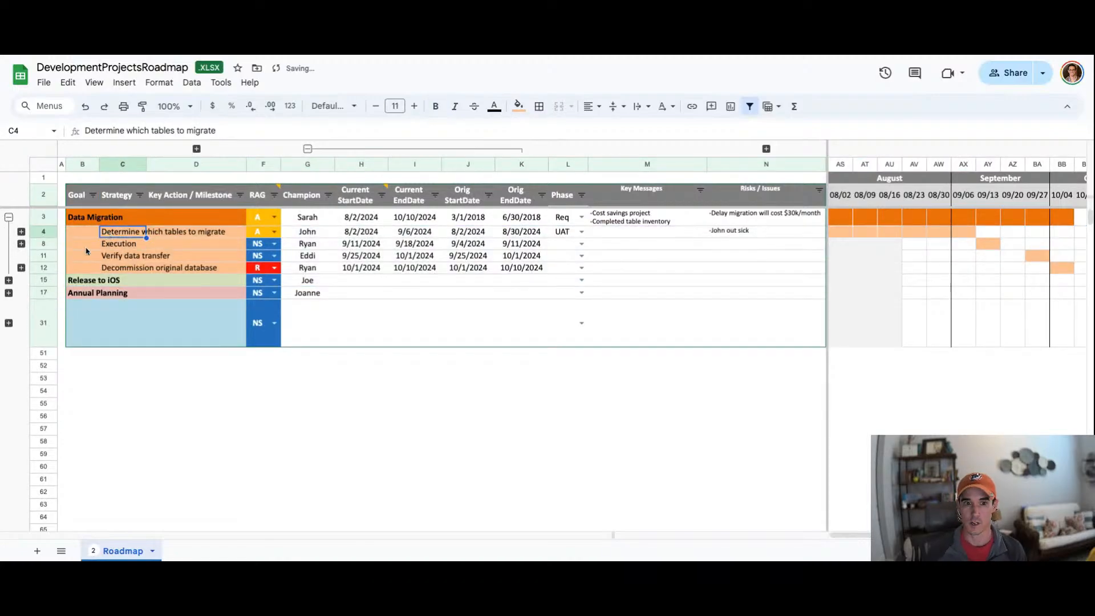
click(21, 244)
click(191, 246)
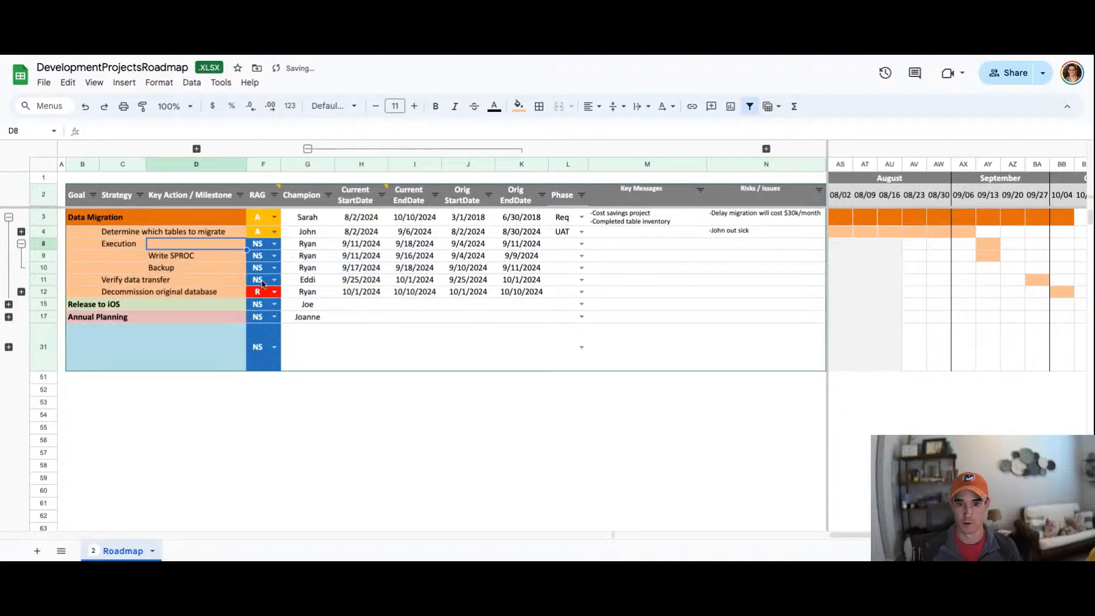
click(21, 231)
click(21, 327)
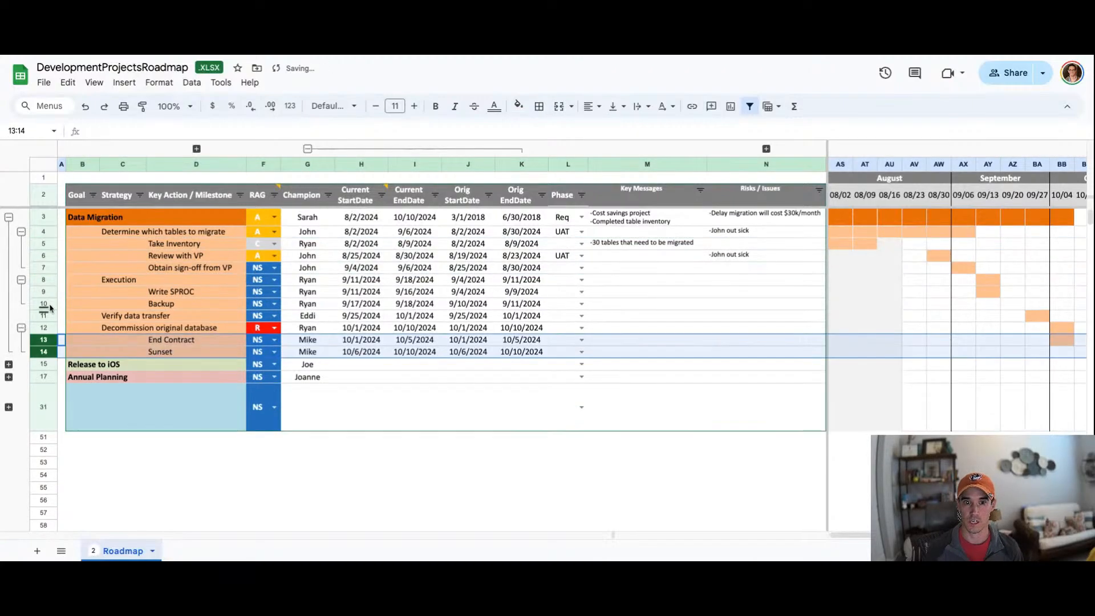
click(77, 222)
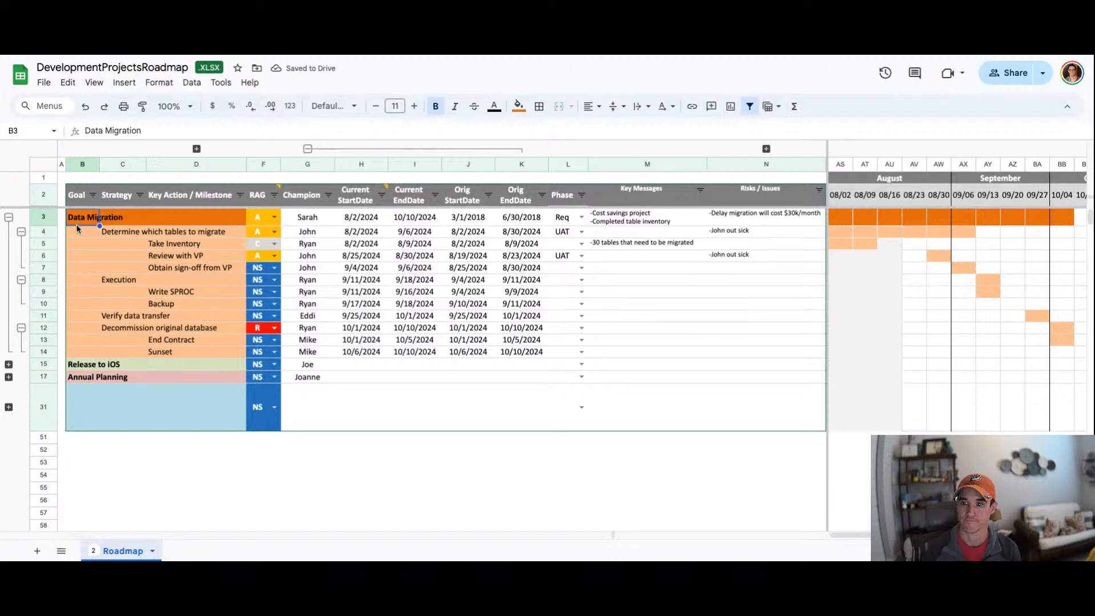